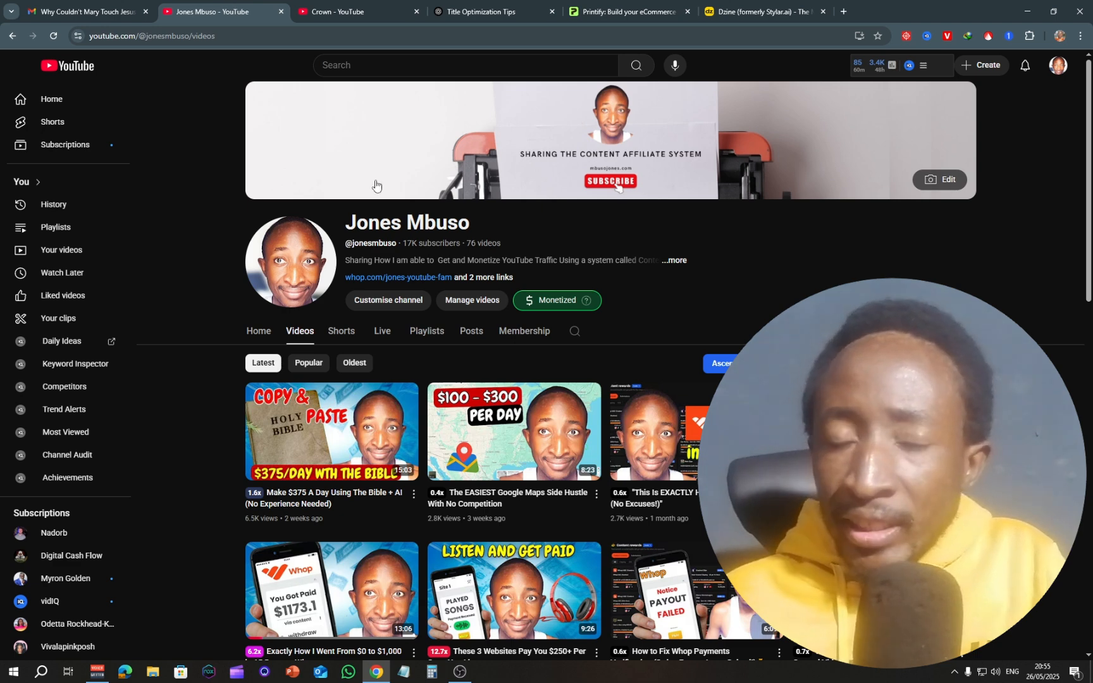
Open the Crown channel's page on YouTube and look over its overview.
left_click(338, 12)
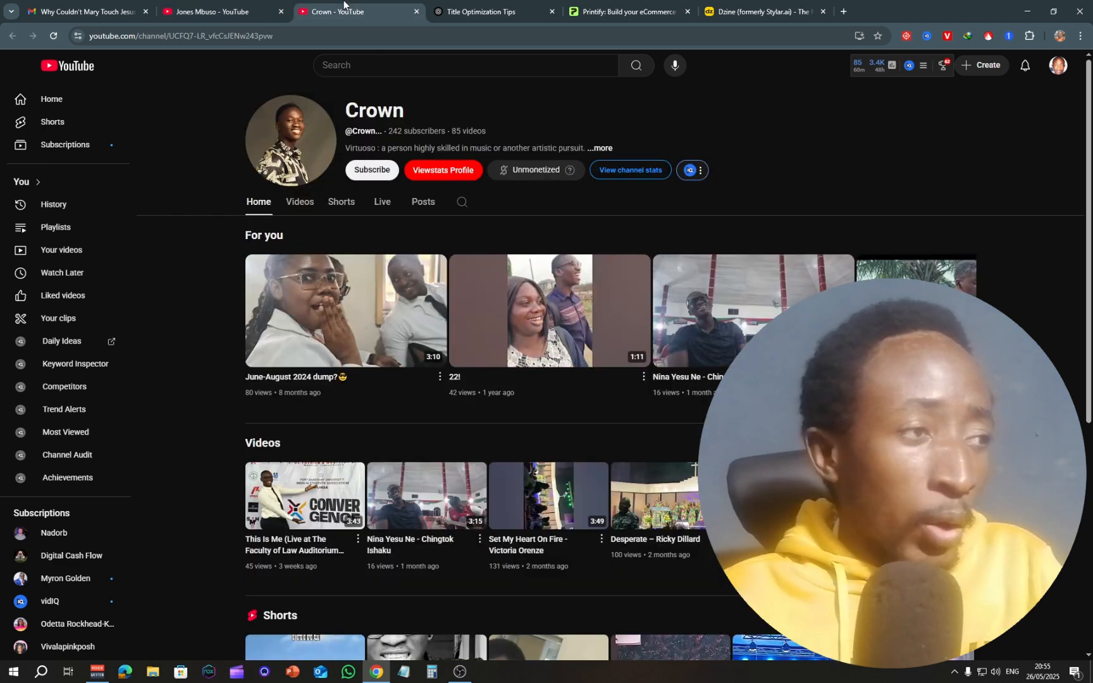
mouse_move(515, 170)
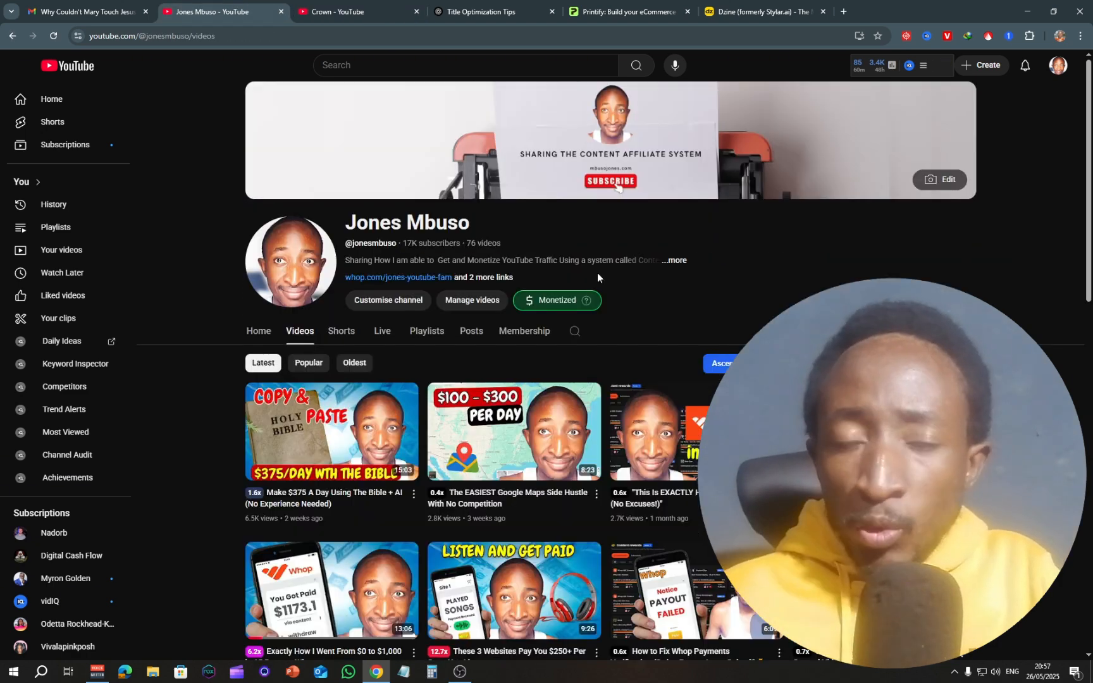
Switch to Printify and browse the Bestsellers catalog's products and prices, filtering them by lowest shipping.
left_click(672, 5)
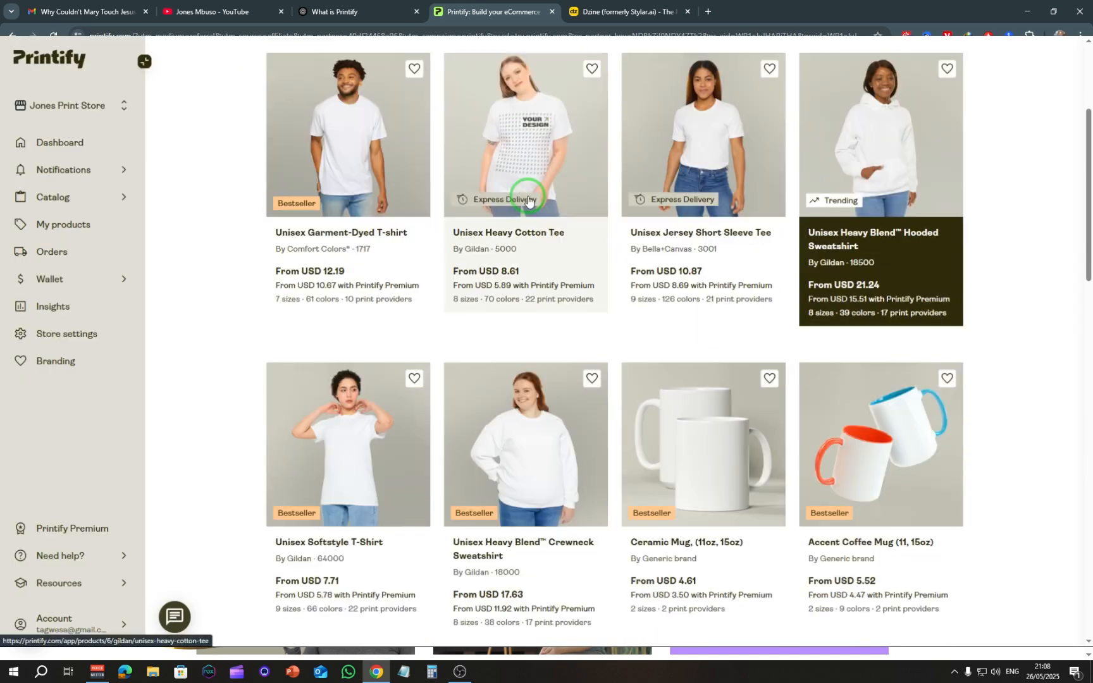
scroll(557, 212, "down", 1)
scroll(689, 251, "up", 2)
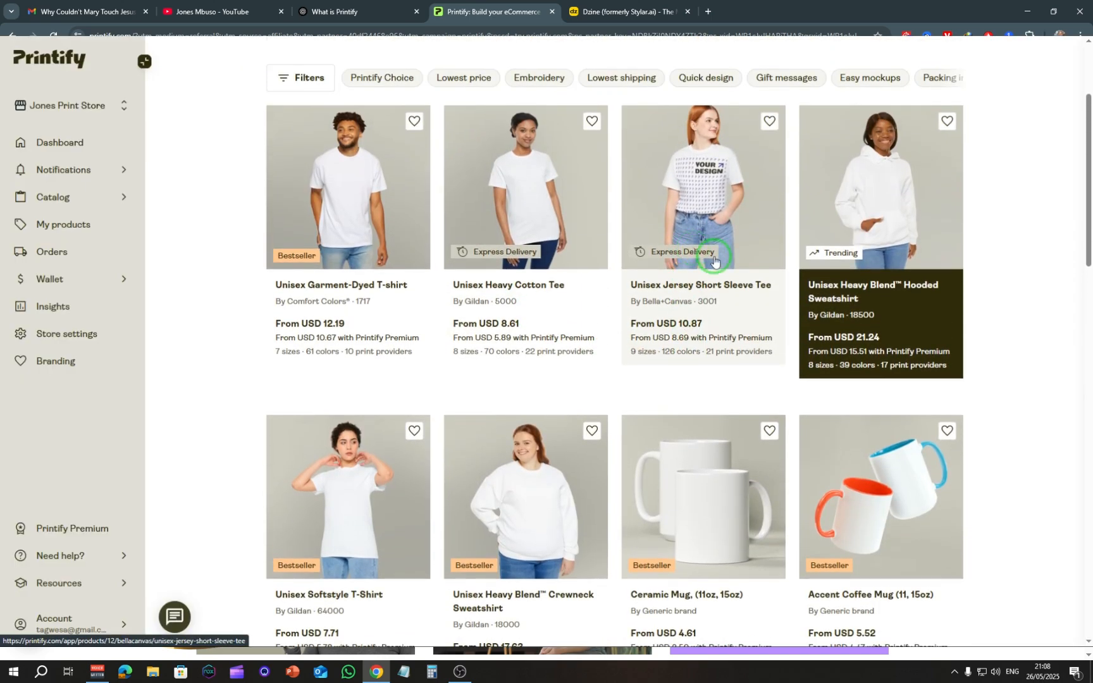
scroll(726, 264, "down", 5)
scroll(731, 268, "down", 5)
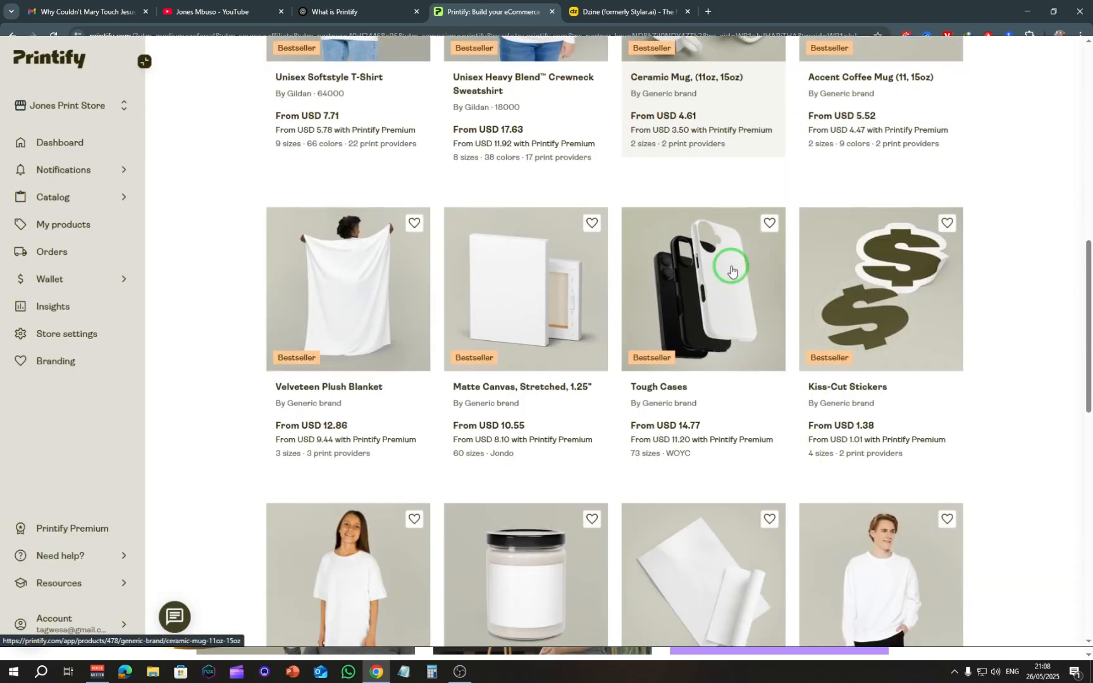
scroll(731, 271, "down", 5)
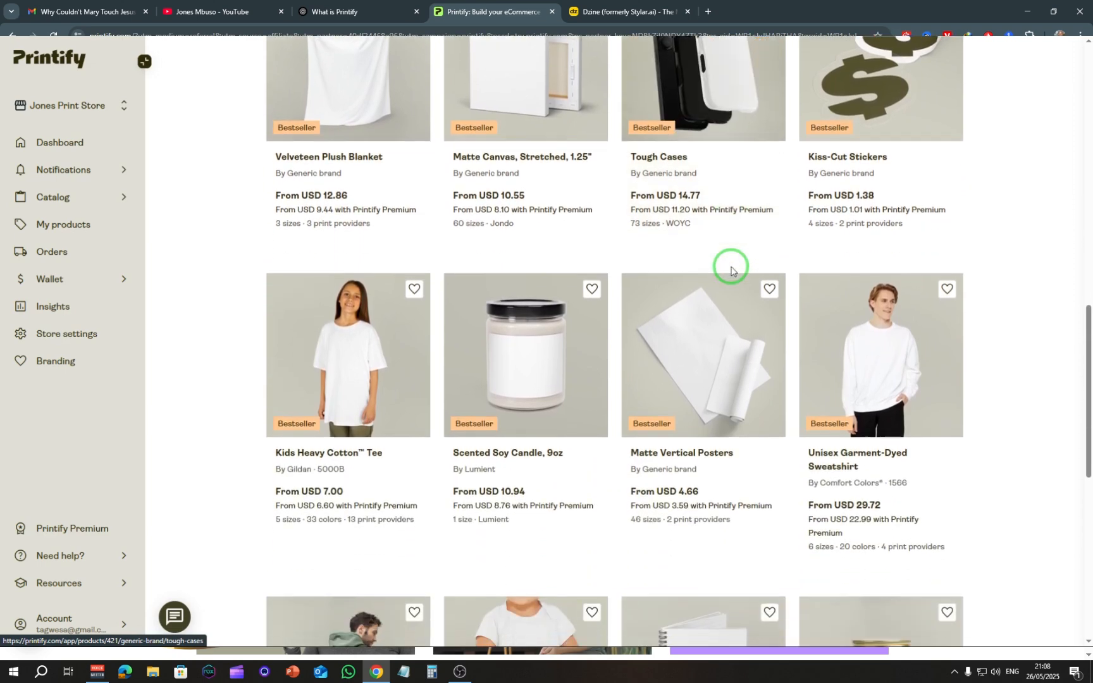
scroll(731, 271, "down", 4)
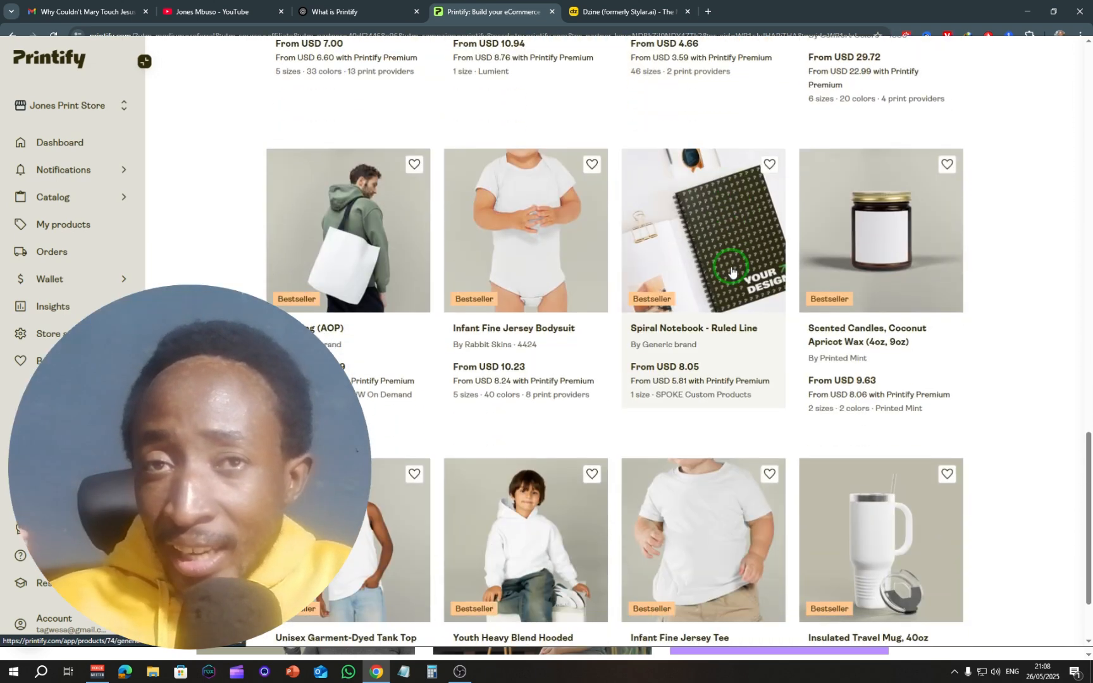
scroll(731, 270, "up", 14)
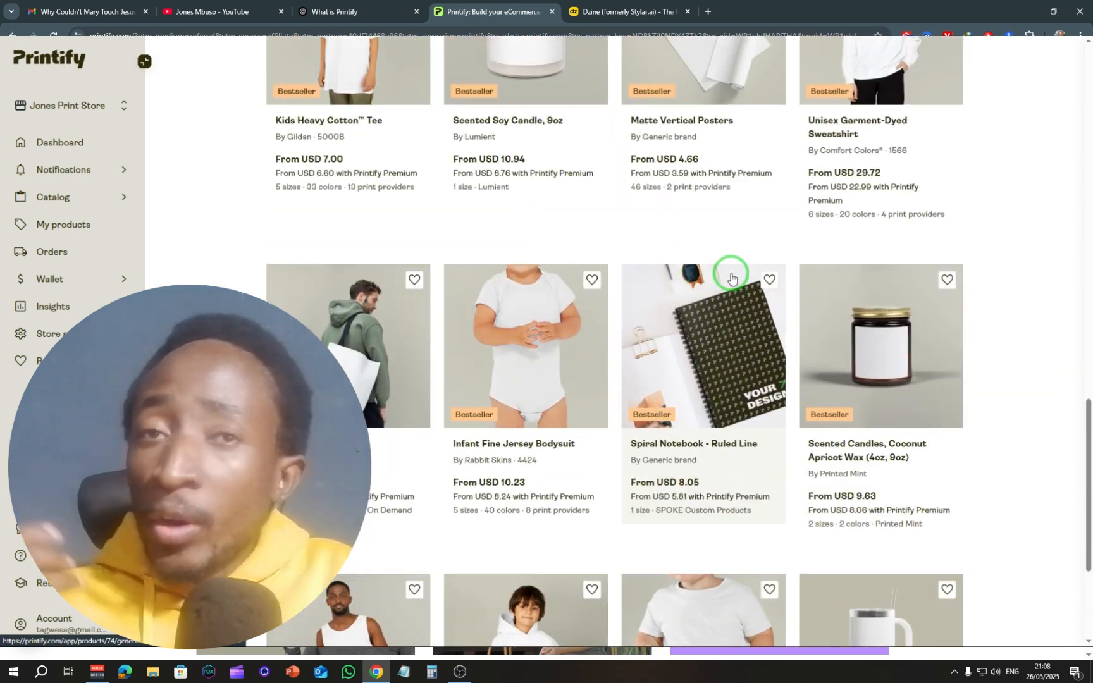
scroll(731, 277, "up", 10)
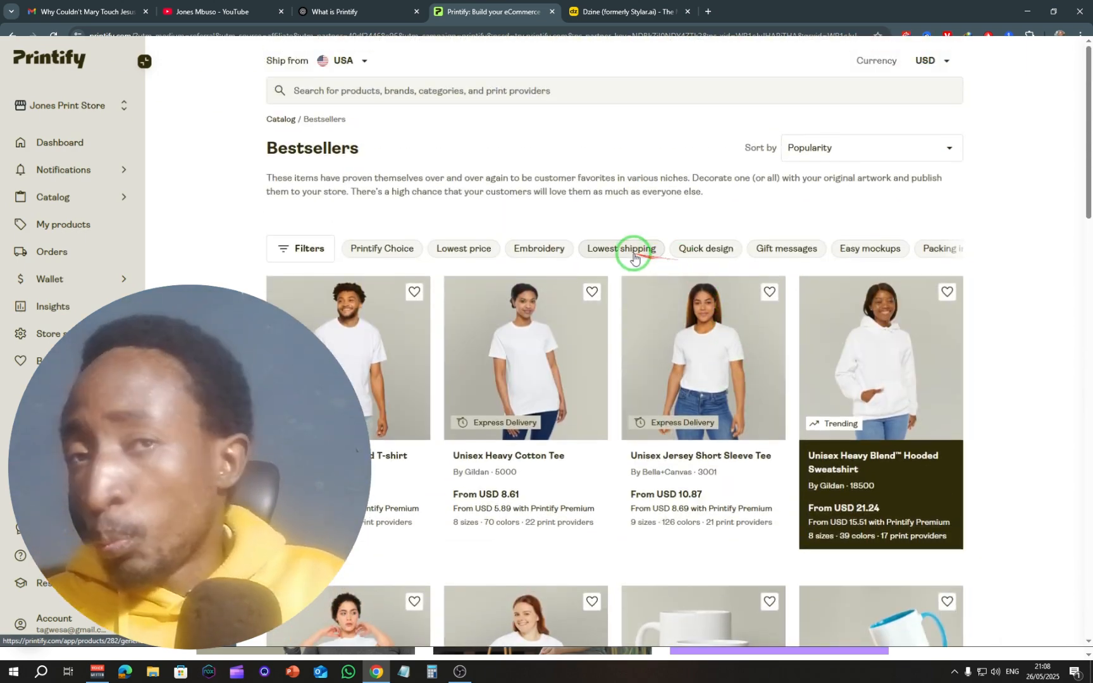
left_click(634, 252)
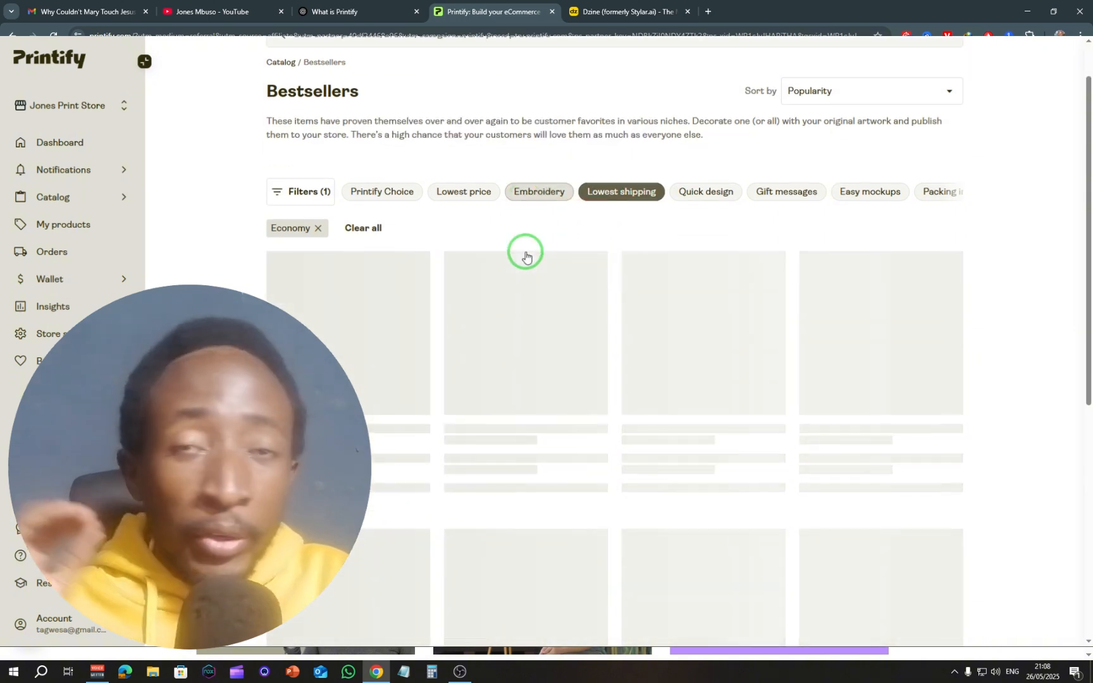
scroll(885, 432, "down", 5)
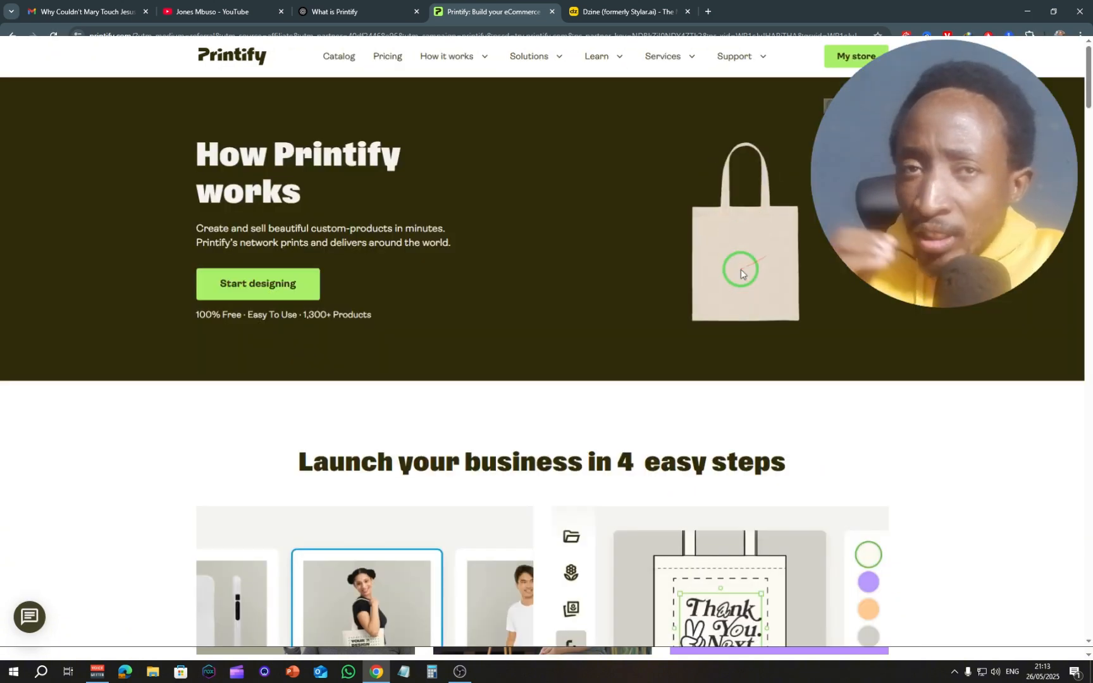
Read the four launch steps on the How Printify works page, from selecting a product to making money.
scroll(740, 274, "down", 2)
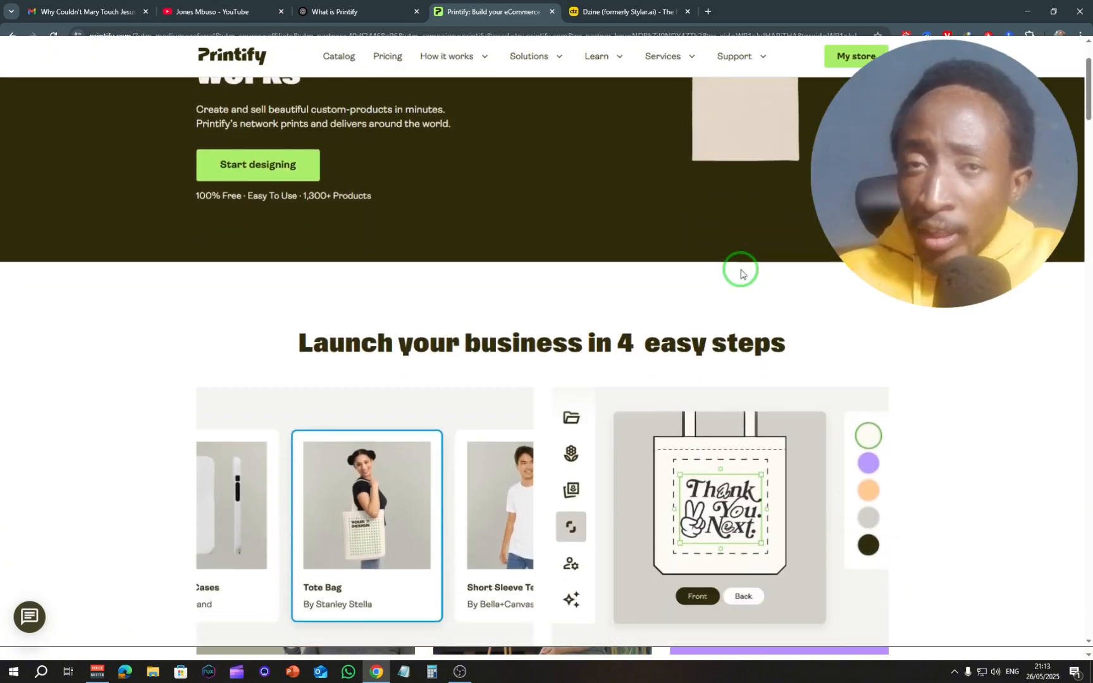
scroll(740, 273, "down", 3)
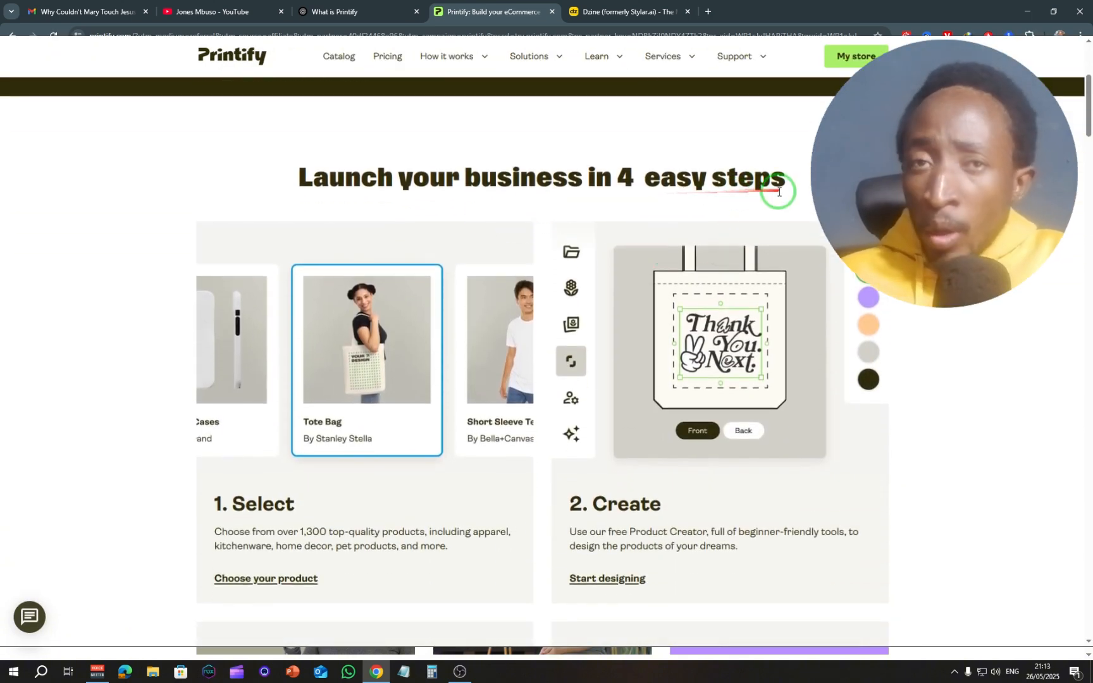
scroll(748, 205, "down", 2)
scroll(552, 313, "down", 3)
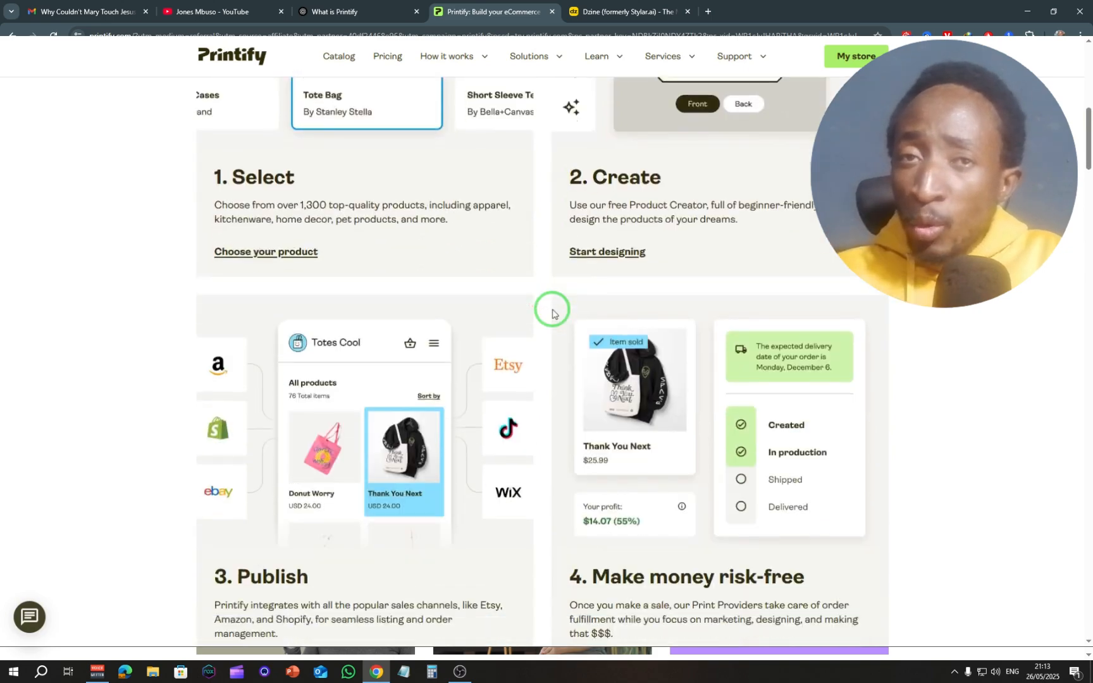
scroll(544, 310, "down", 8)
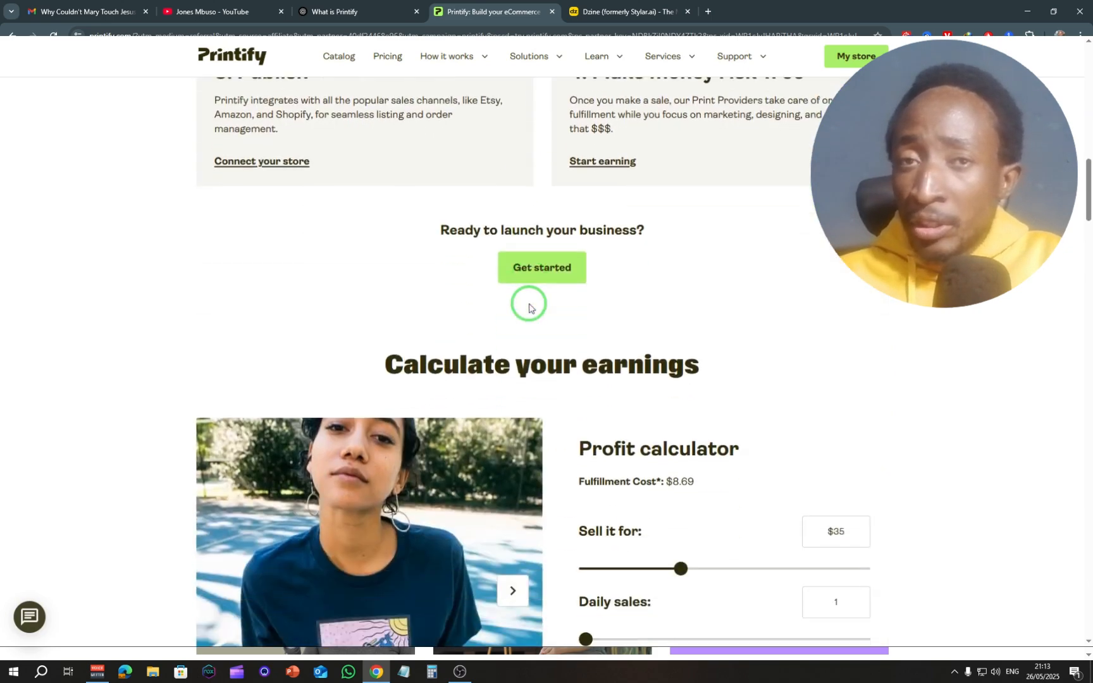
Raise the selling price of the Unisex Jersey Short Sleeve Tee in the profit calculator.
scroll(528, 308, "down", 2)
scroll(632, 266, "down", 2)
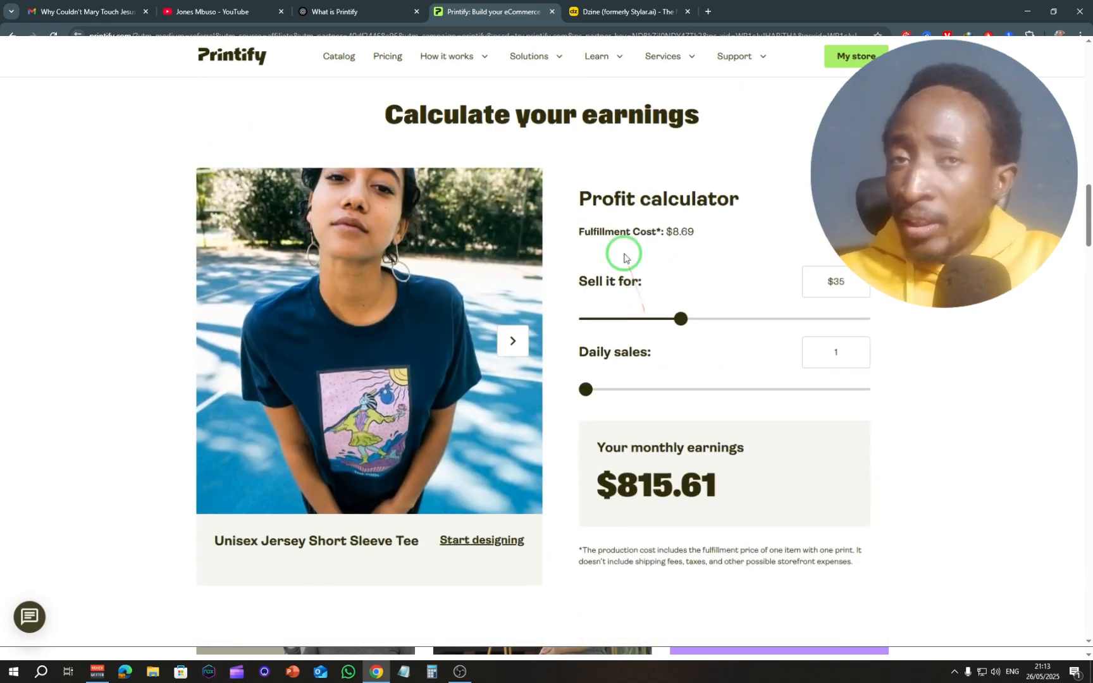
left_click_drag(682, 318, 768, 318)
scroll(736, 320, "down", 1)
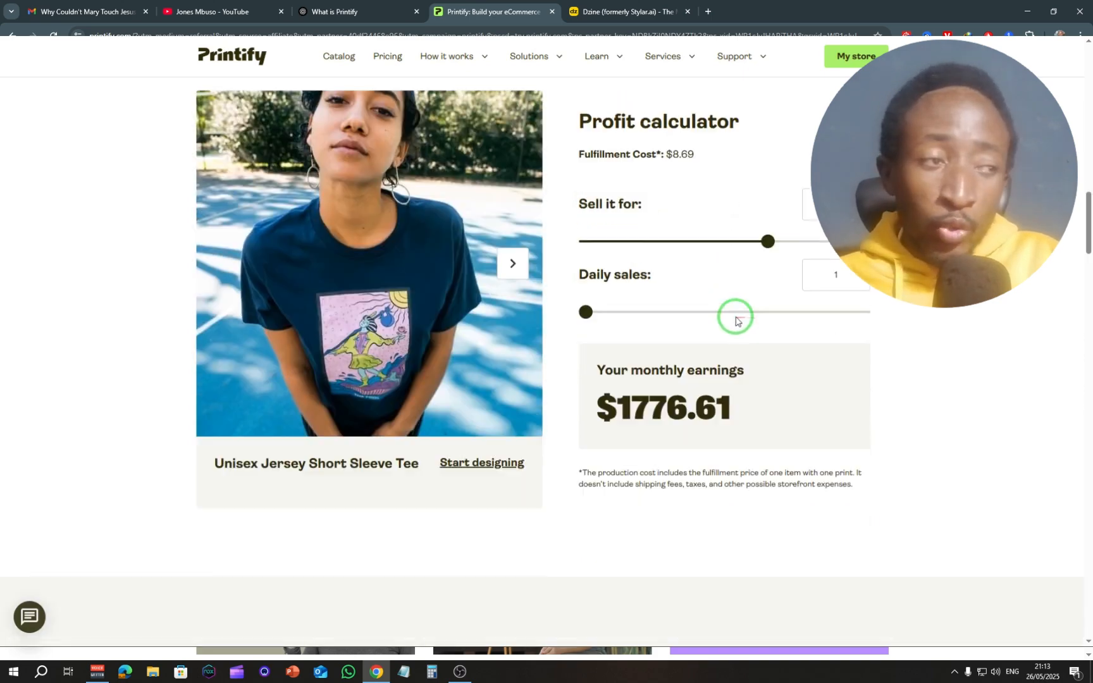
Look through the sections on why to choose Printify and its worldwide shipping.
scroll(735, 321, "down", 1)
scroll(667, 325, "down", 3)
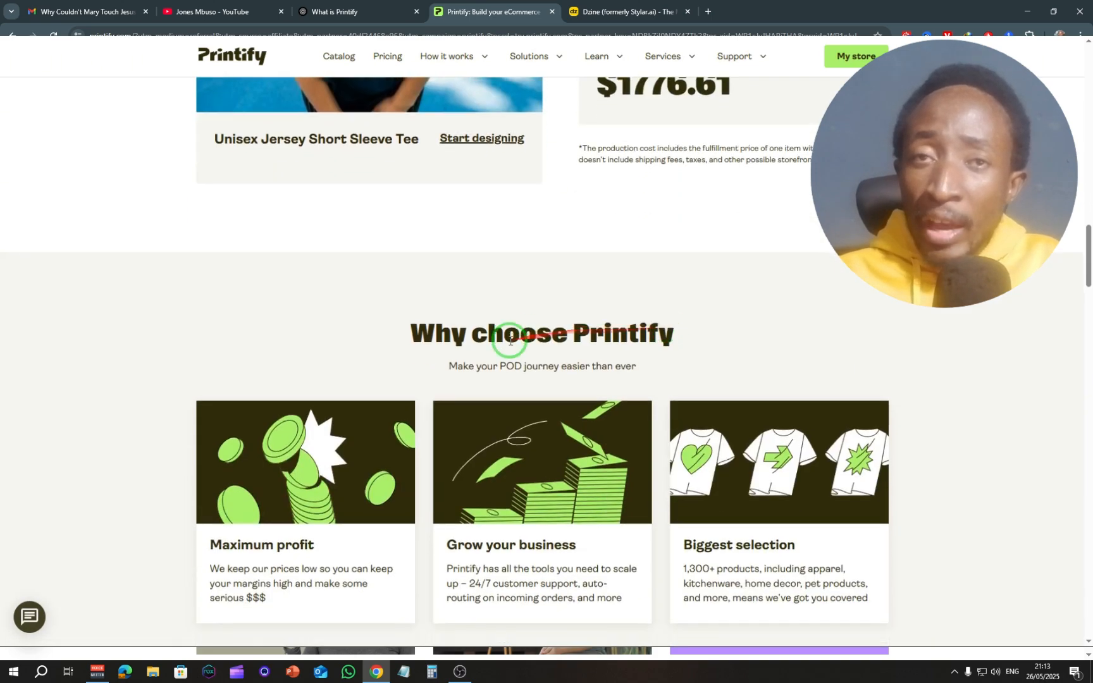
scroll(510, 341, "down", 10)
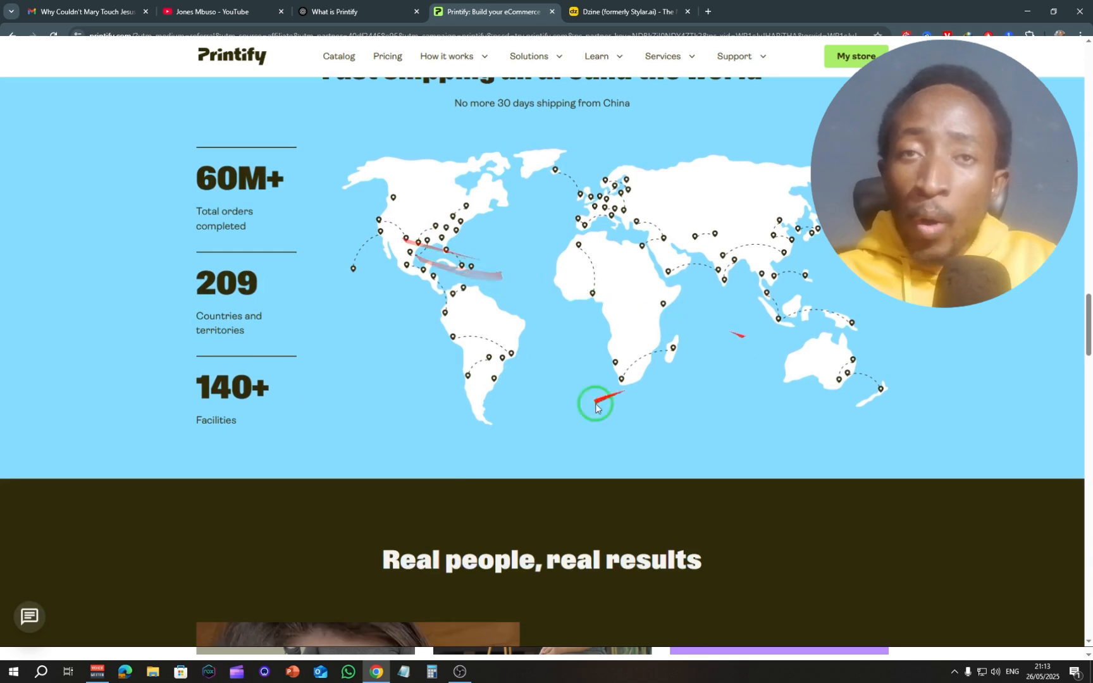
scroll(489, 318, "down", 12)
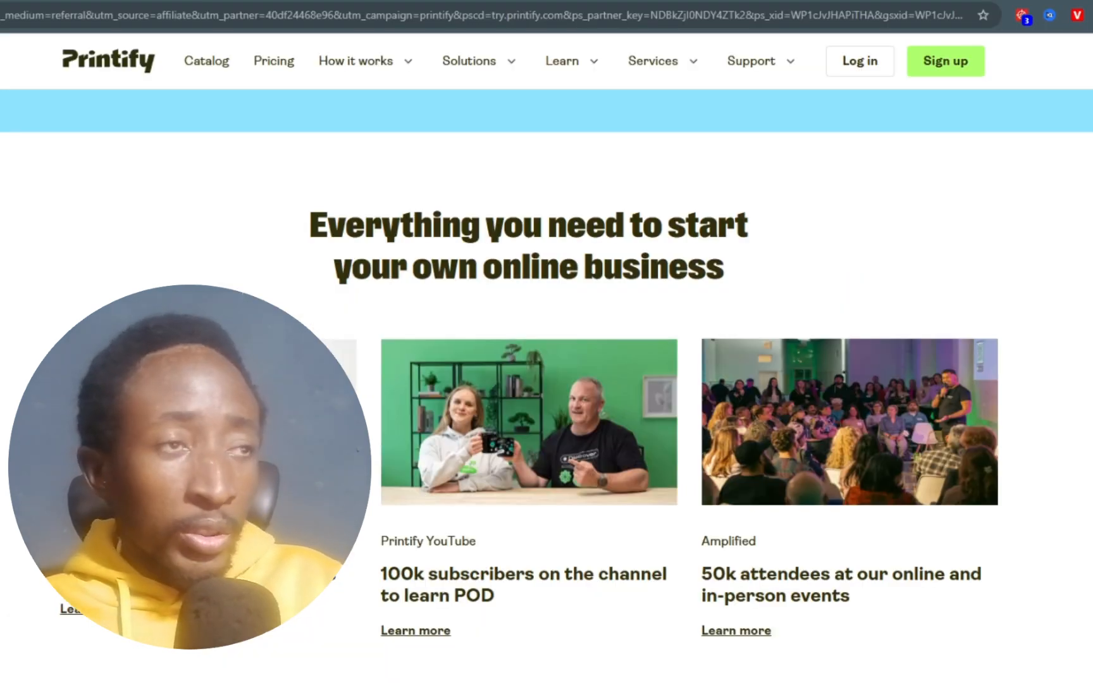
Open the Printify sign-up form with the e-mail field ready for entry.
left_click(940, 68)
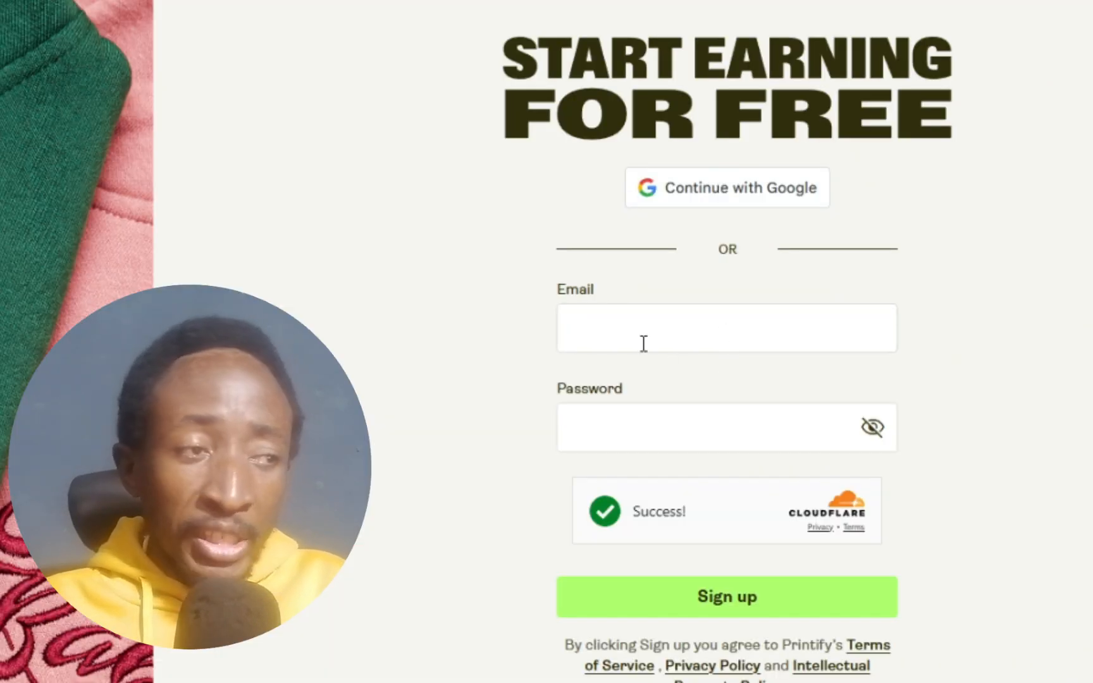
left_click(722, 350)
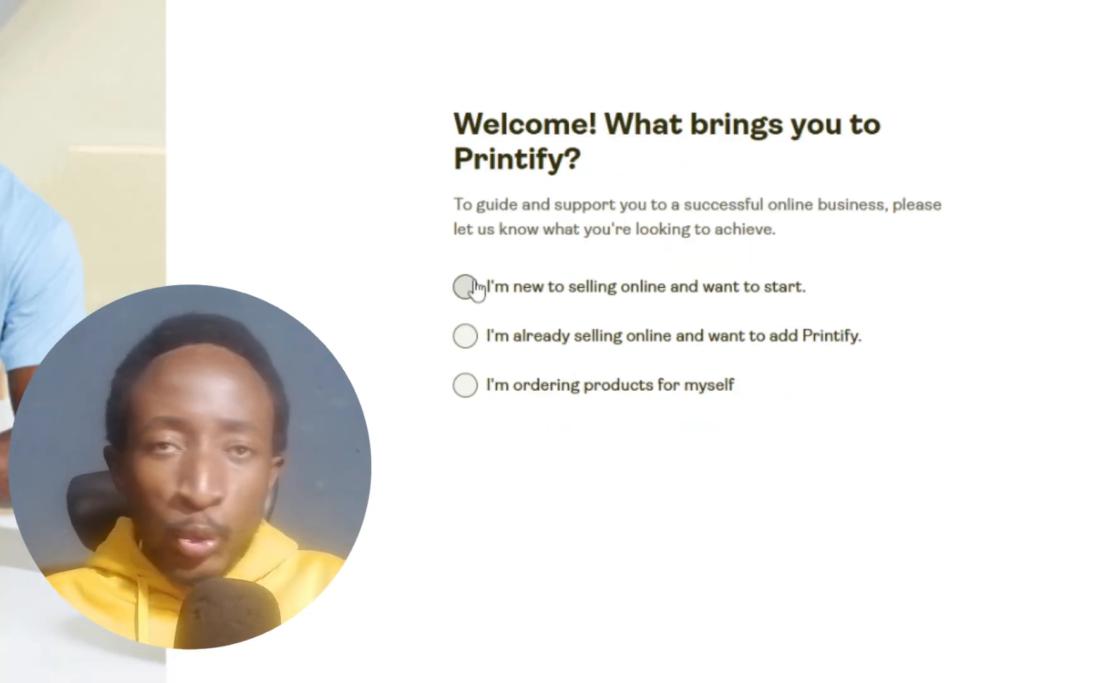
Answer the onboarding questions as new to selling online and wanting to start, and as a content creator.
left_click(468, 288)
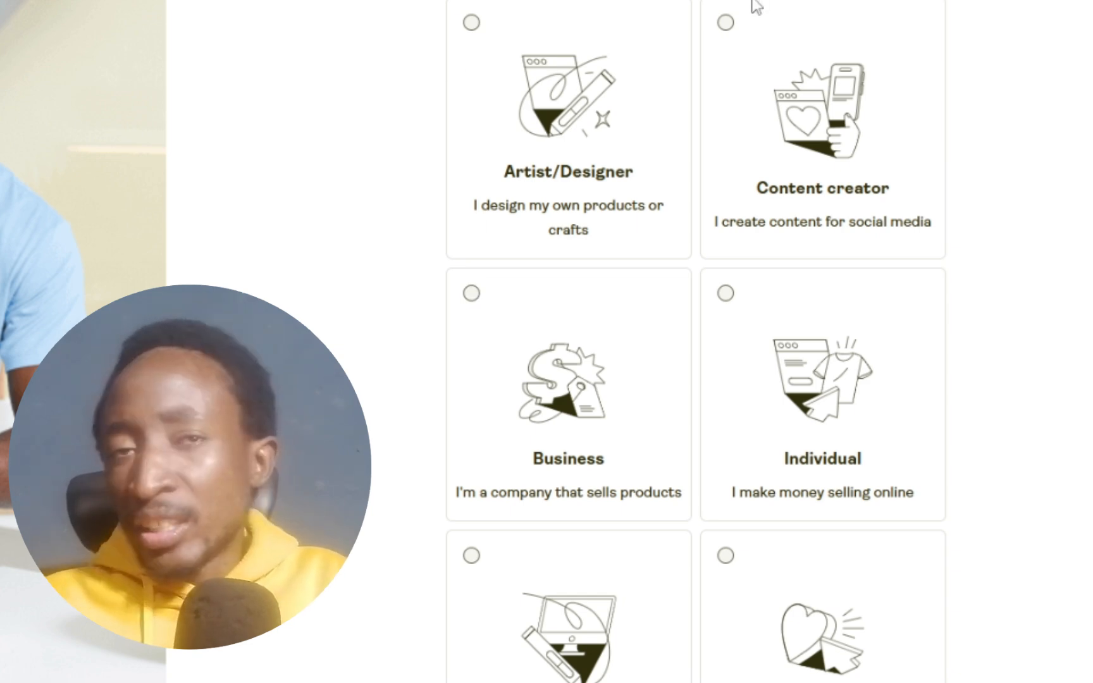
left_click(725, 24)
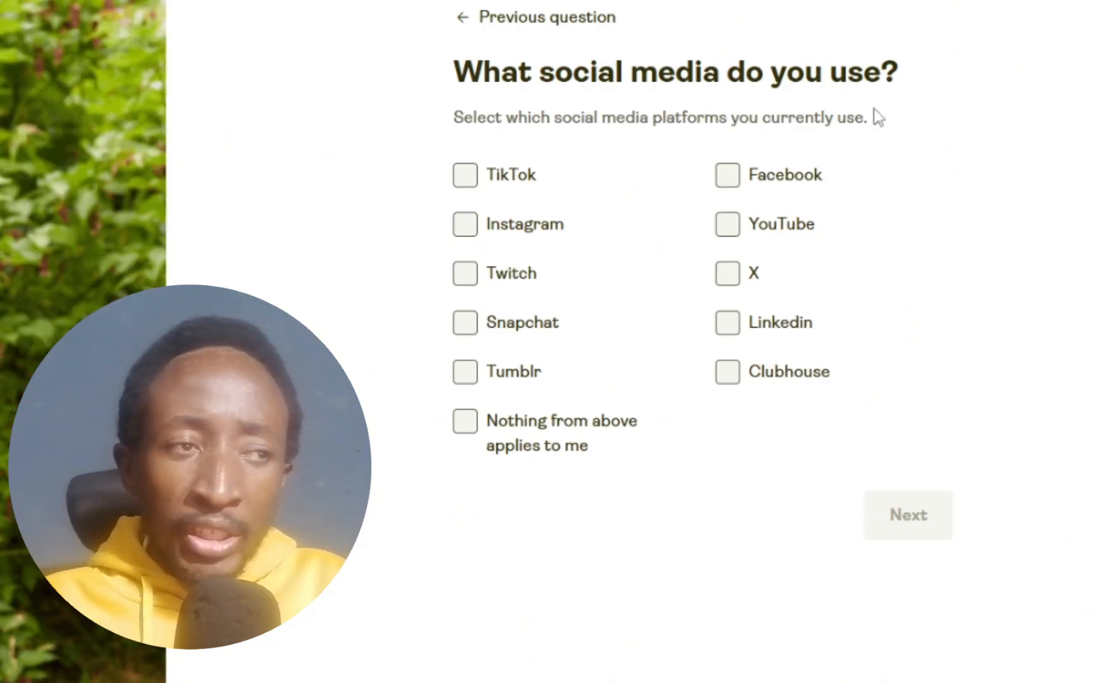
Give YouTube as the social media platform used and Below 50K as the follower count.
left_click(726, 225)
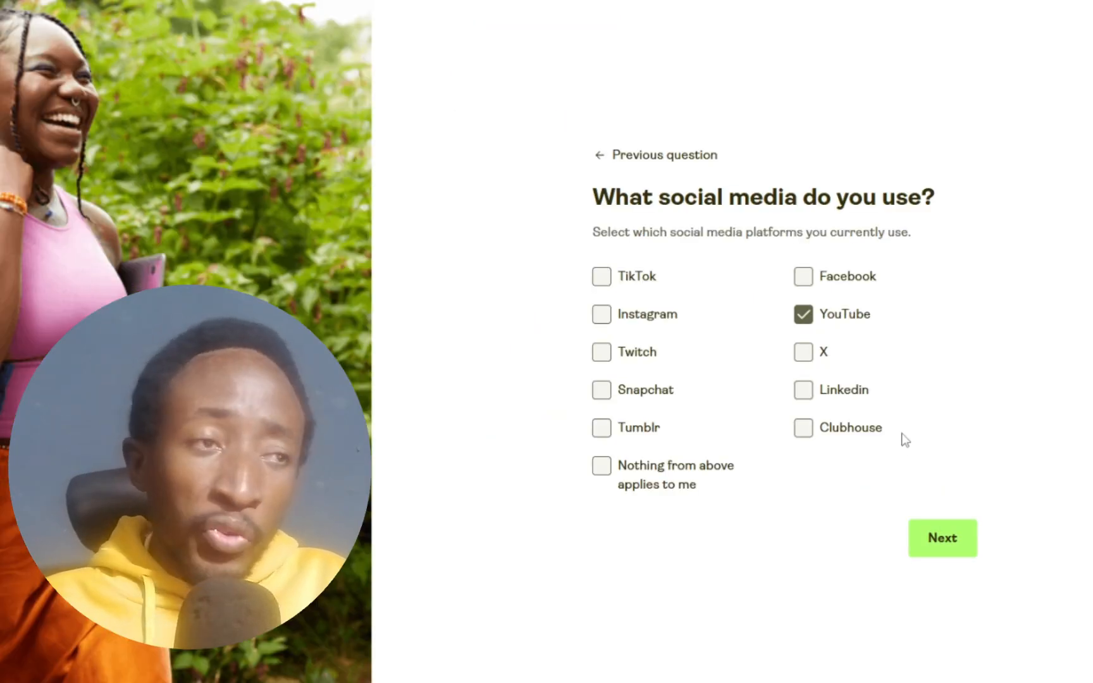
left_click(949, 547)
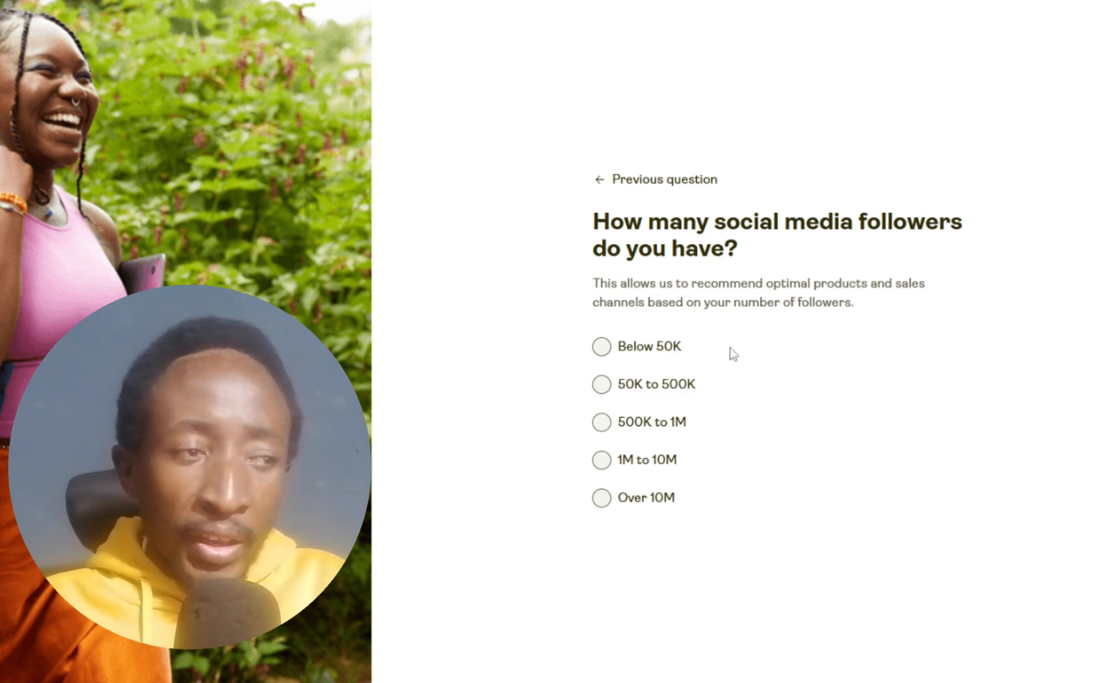
left_click(605, 358)
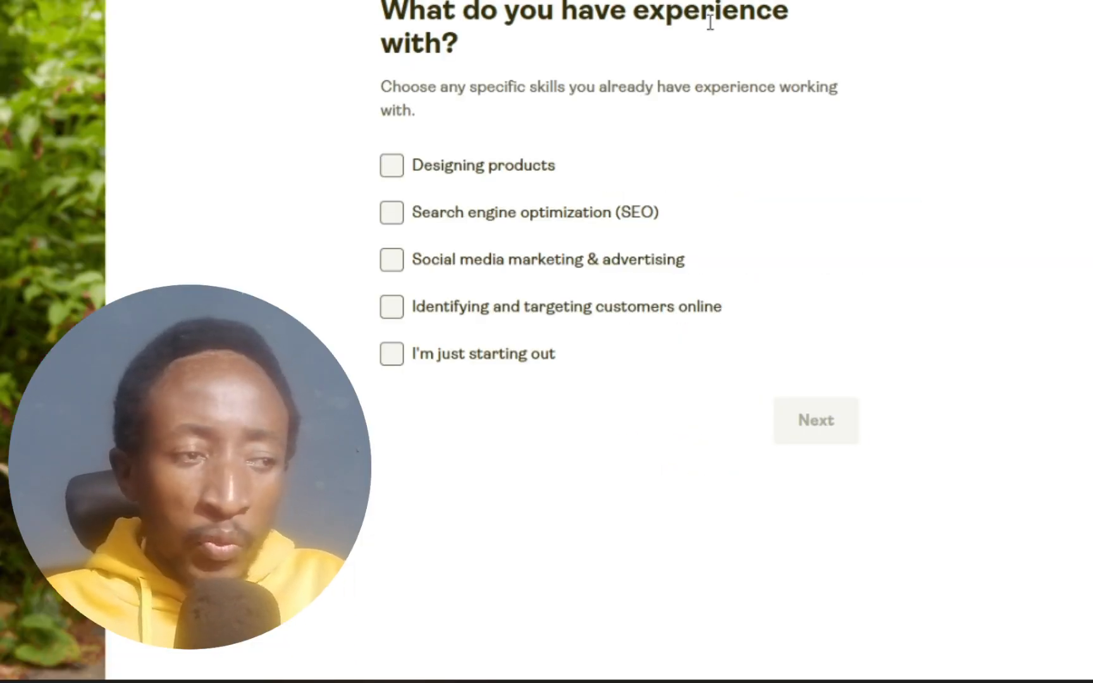
State the experience as just starting out, and choose Shopify as the sales channel already in mind.
left_click(392, 356)
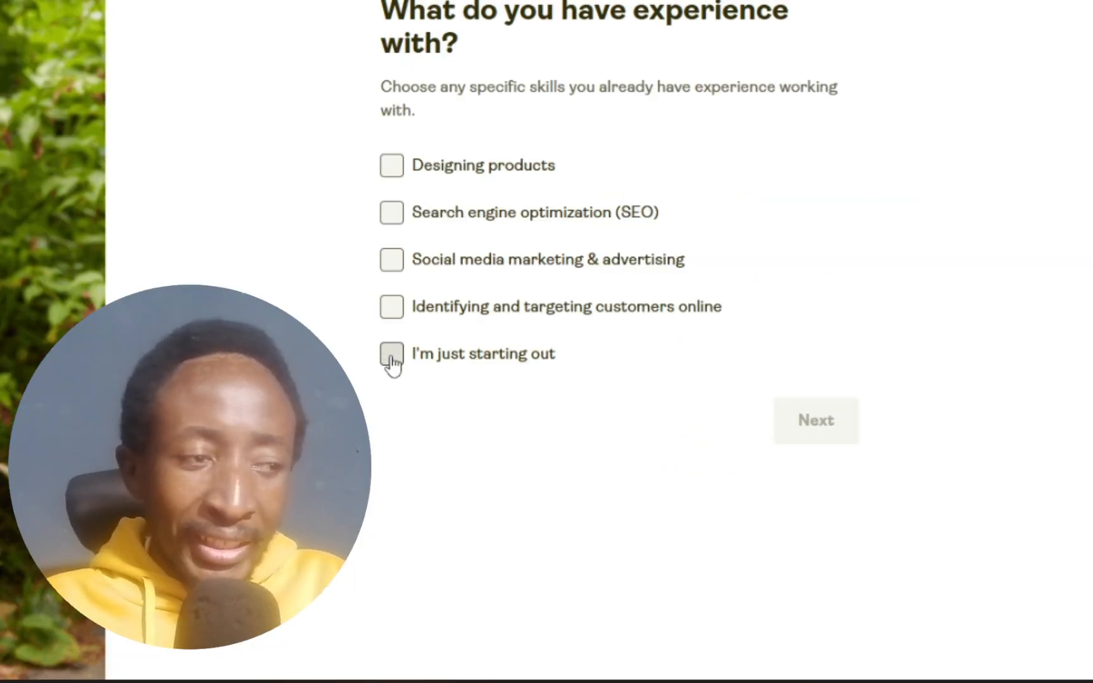
left_click(820, 426)
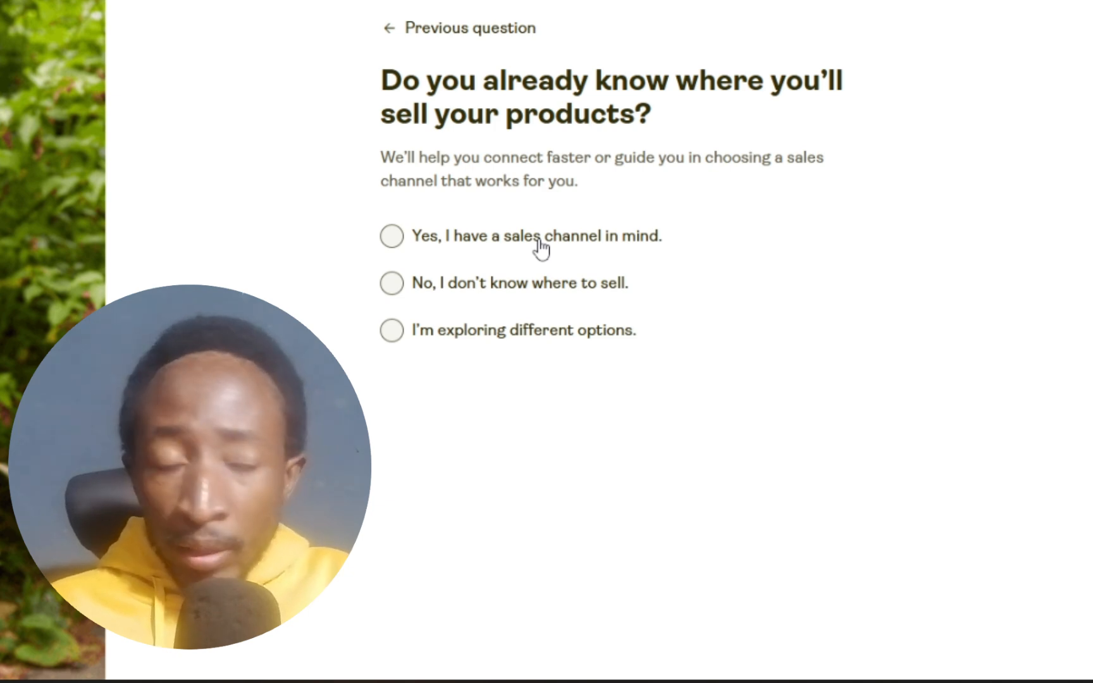
left_click(391, 236)
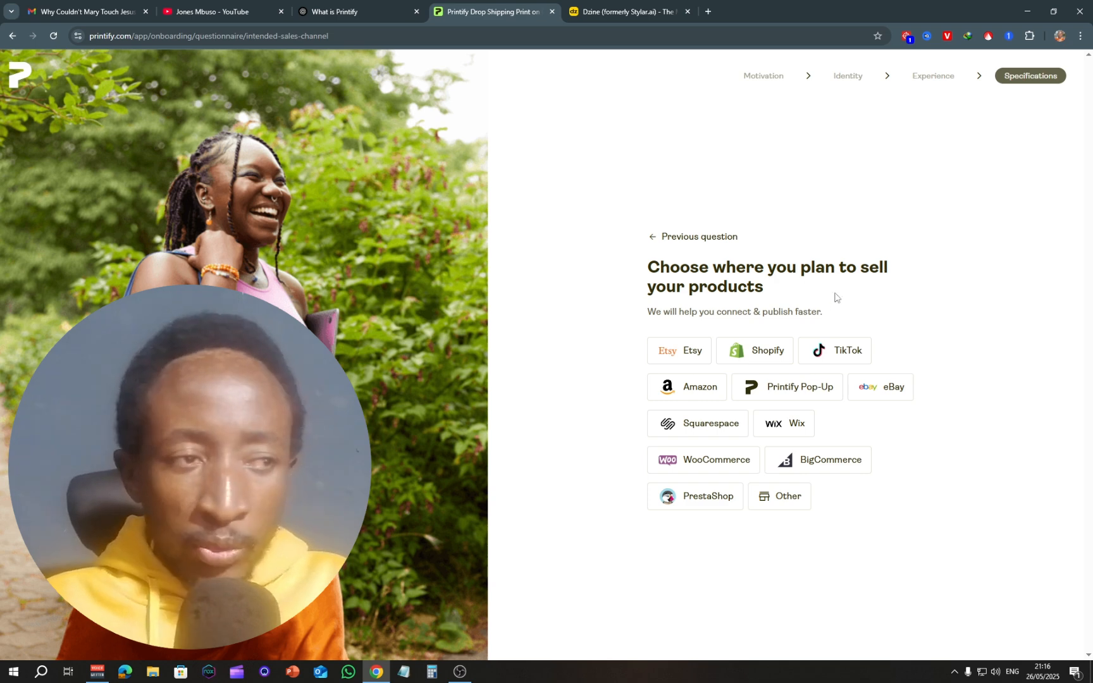
left_click(757, 358)
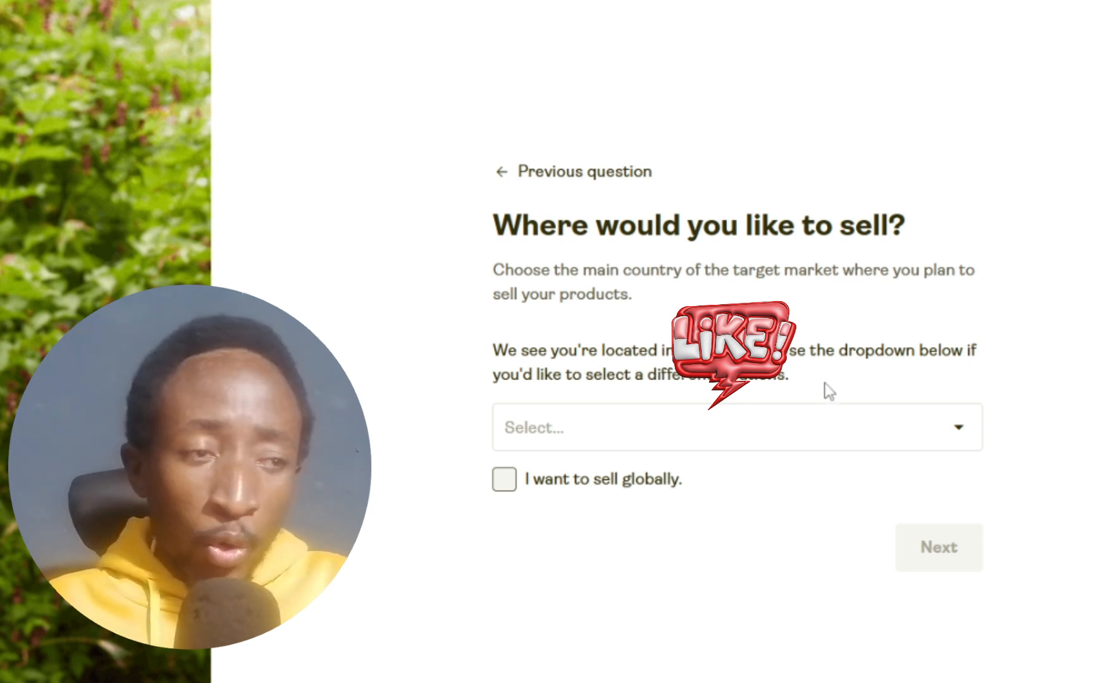
Choose the United States and the United Kingdom as the target market countries.
left_click(878, 423)
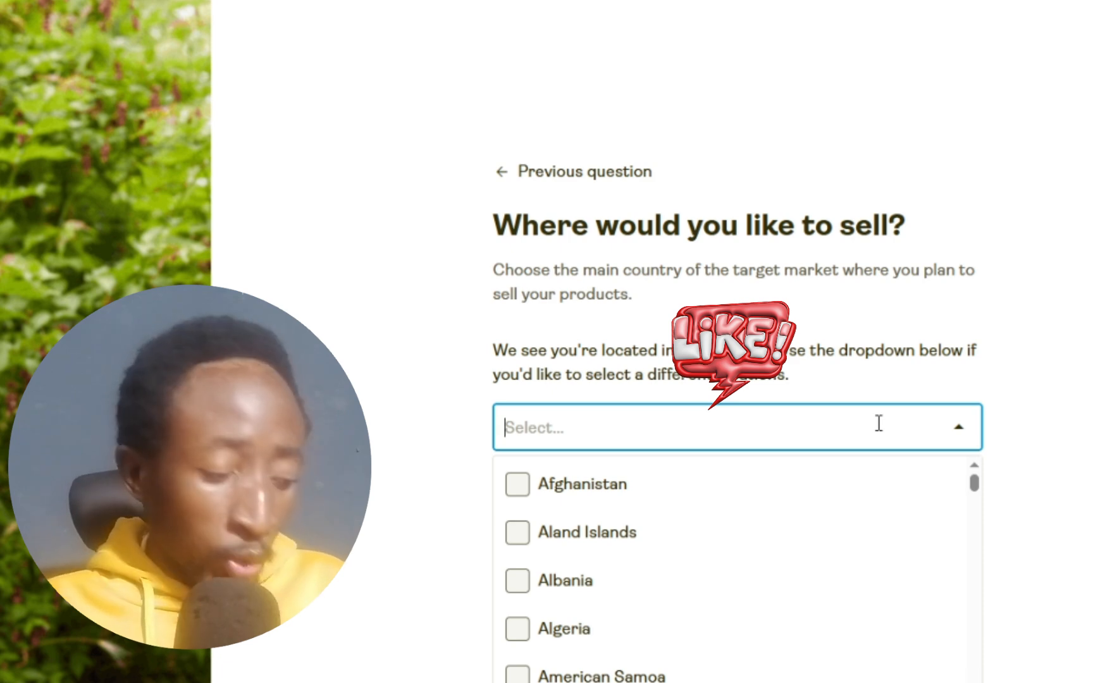
type("unit")
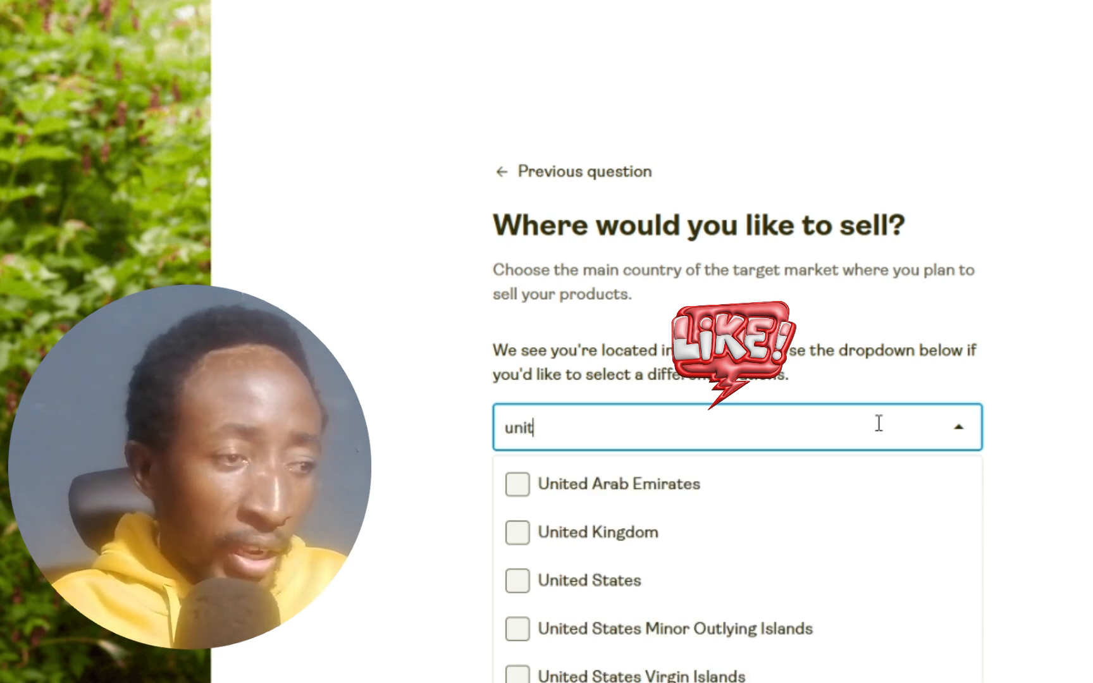
left_click(524, 591)
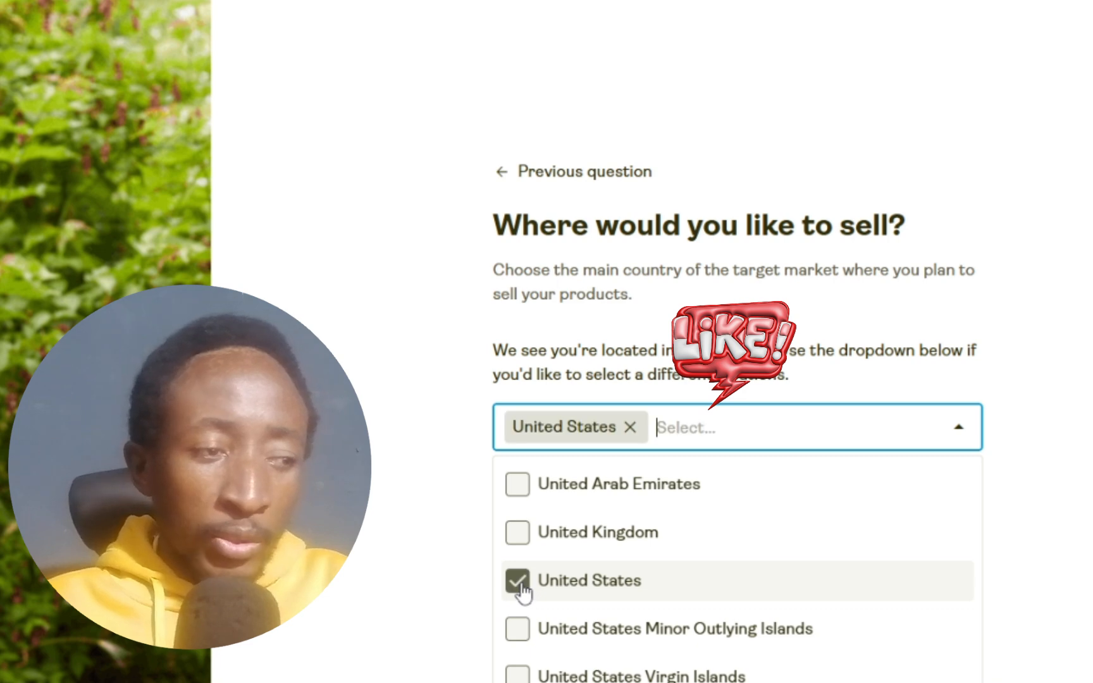
left_click(517, 536)
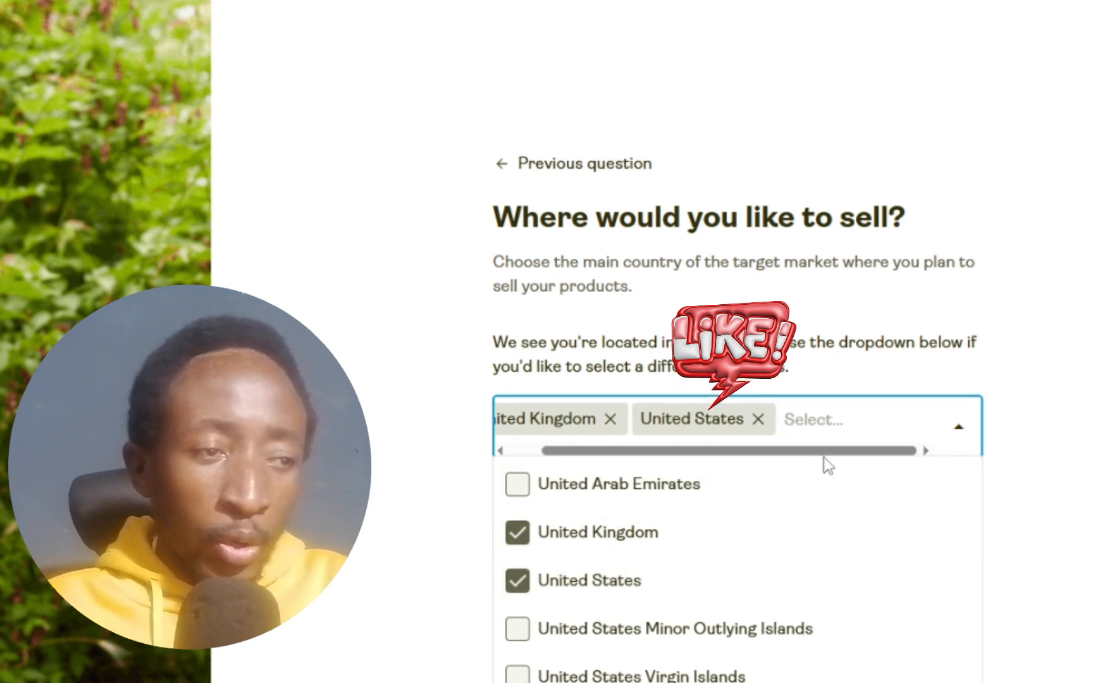
Add Canada to the target market countries and continue to the following onboarding question.
type("cana")
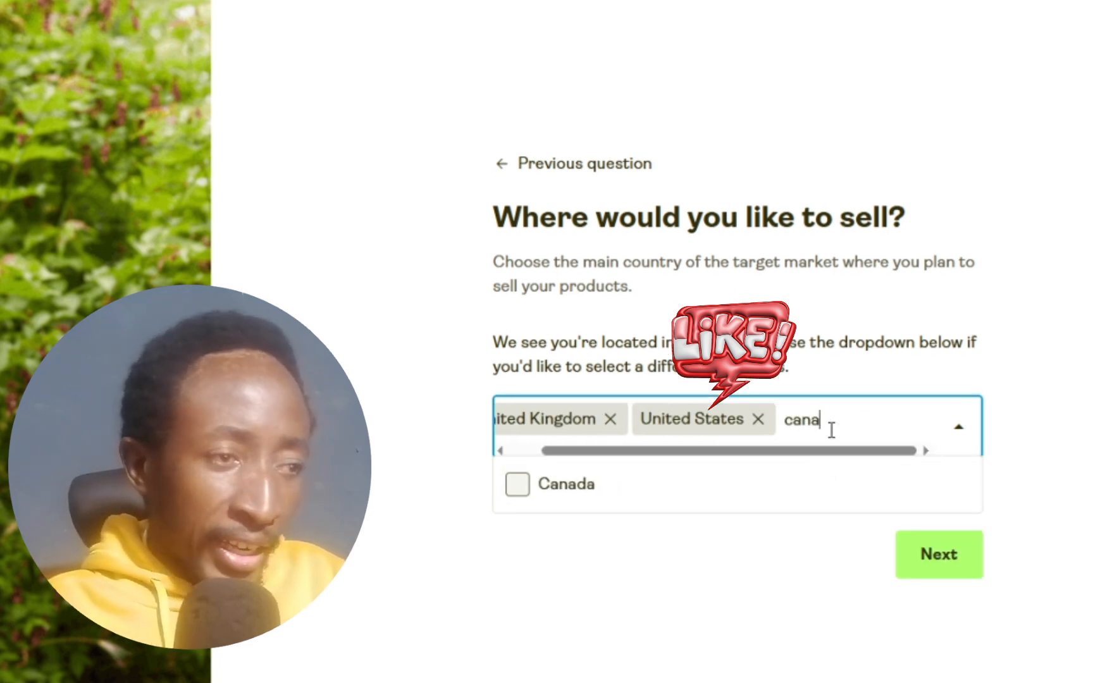
left_click(518, 484)
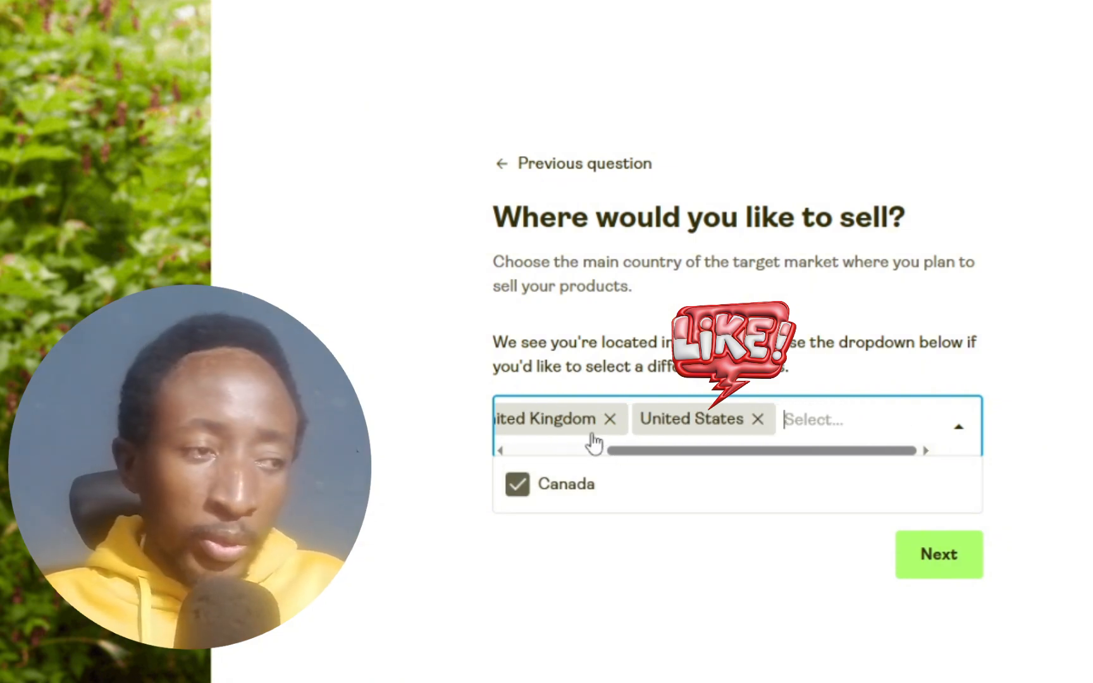
left_click(951, 561)
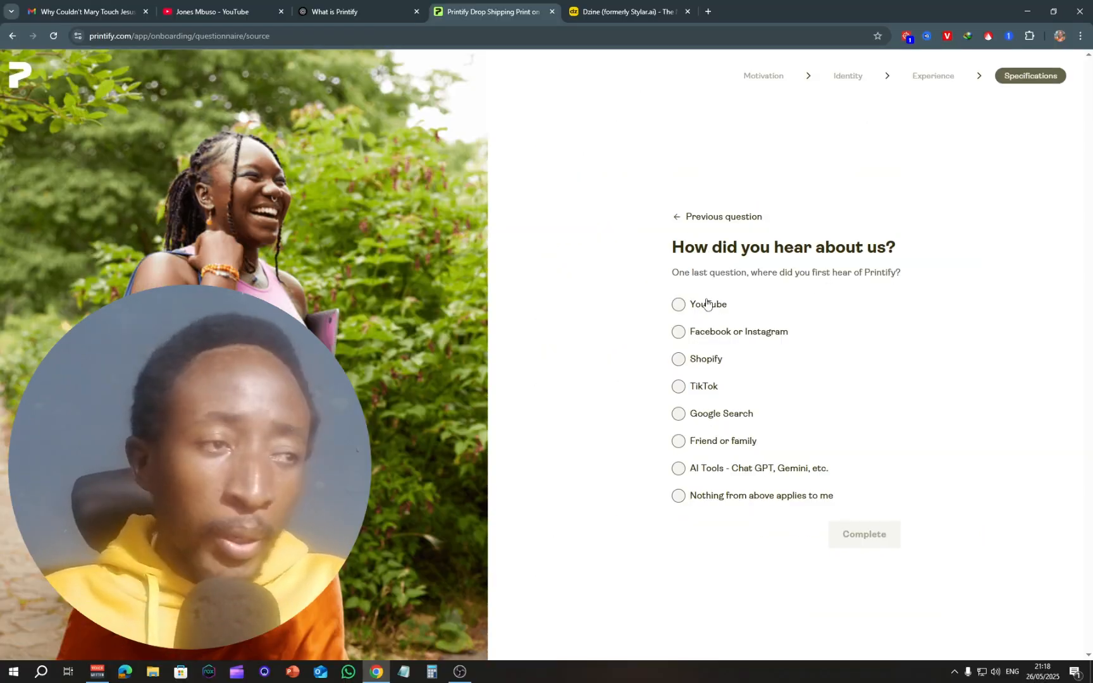
Give YouTube as the place where the service was first heard of, and complete the questionnaire.
left_click(685, 305)
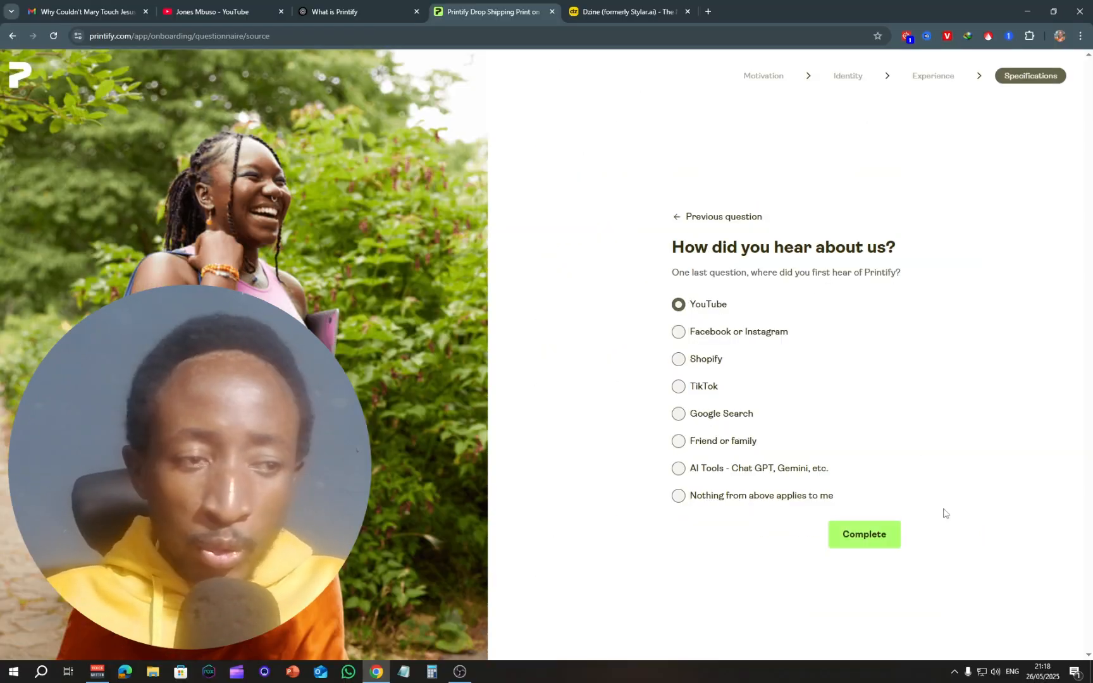
left_click(869, 536)
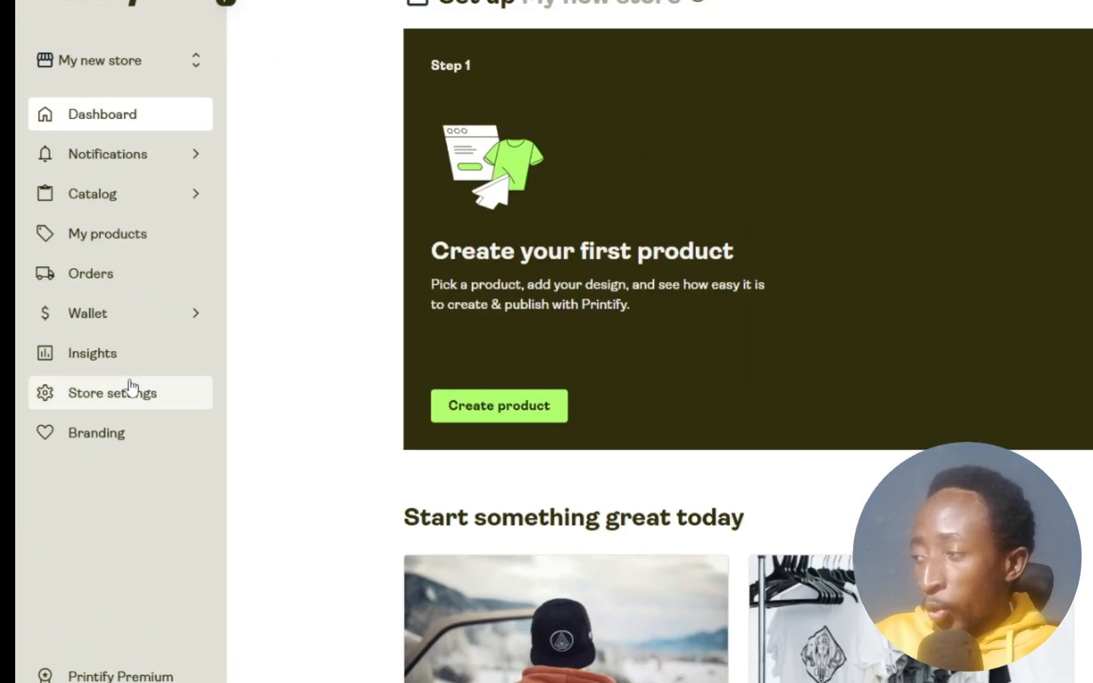
Rename the store as Jones Print Store in the store settings.
left_click(120, 397)
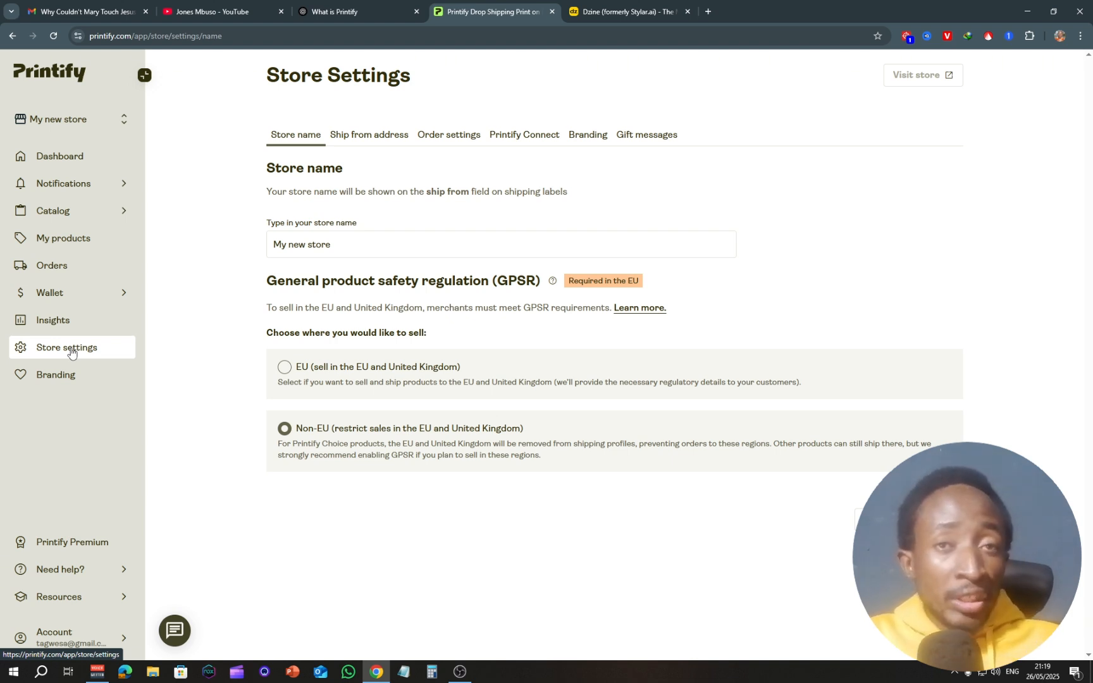
triple_click(290, 243)
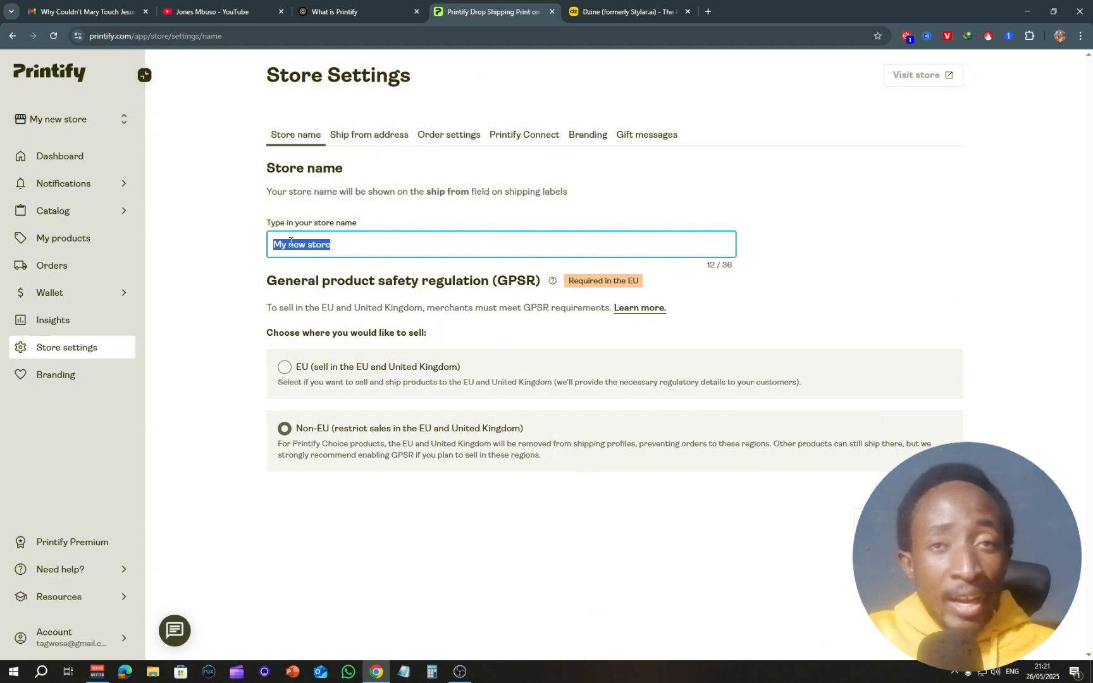
type("Jones Print Store")
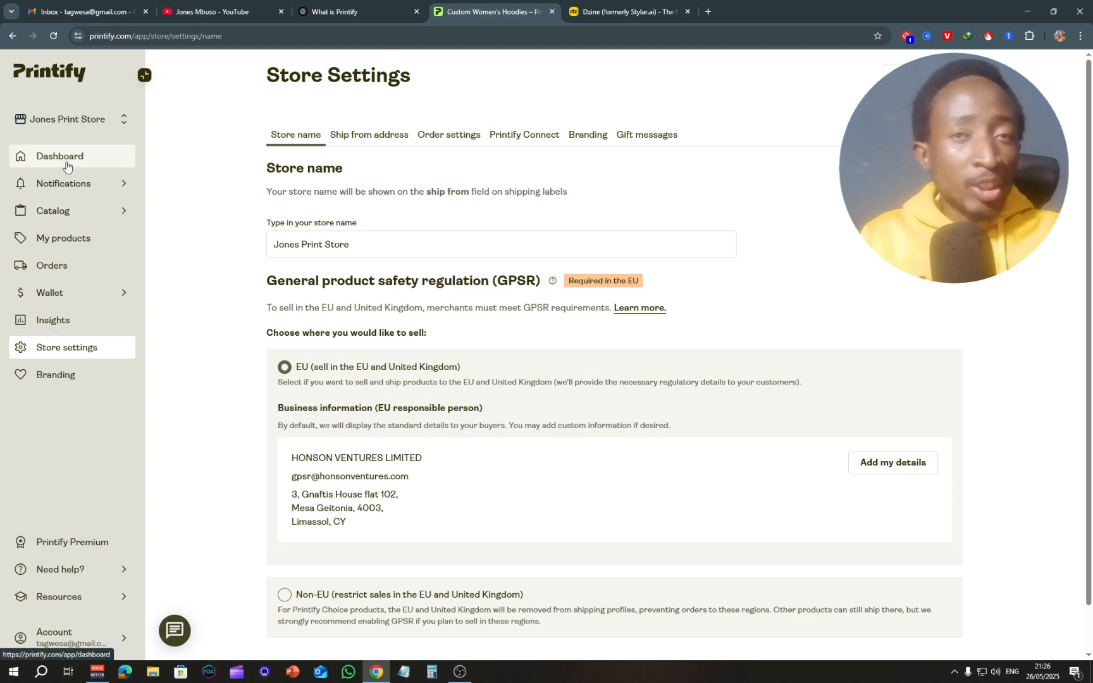
Browse the catalog's bestsellers and open the product page of the Ceramic Mug (11oz, 15oz).
left_click(66, 165)
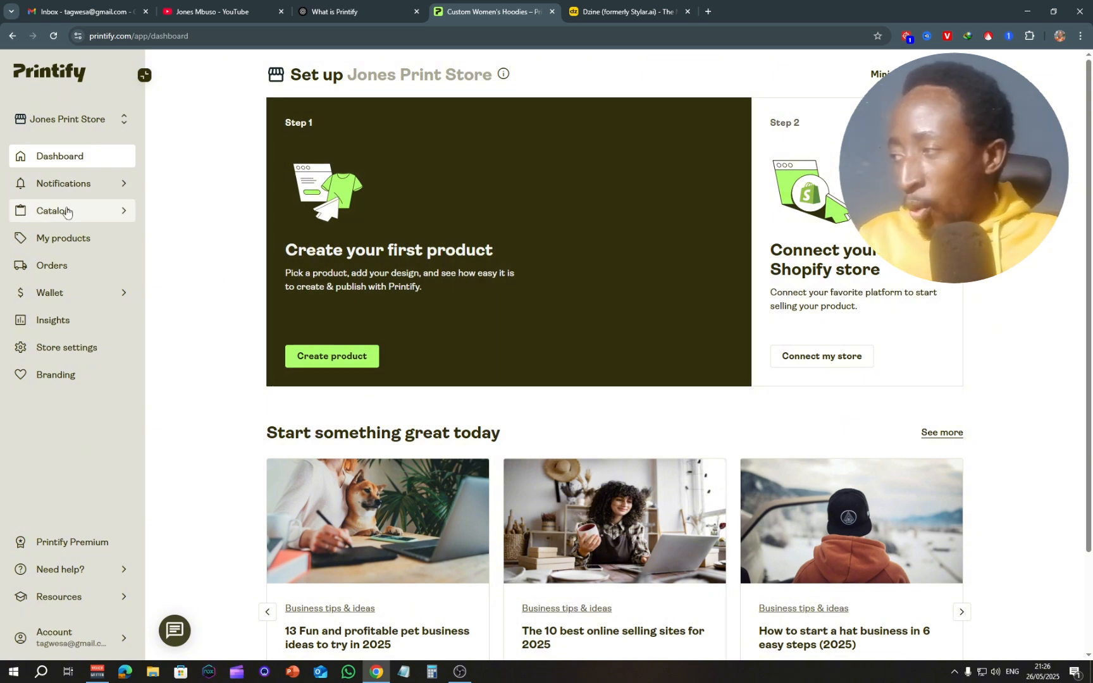
mouse_move(67, 216)
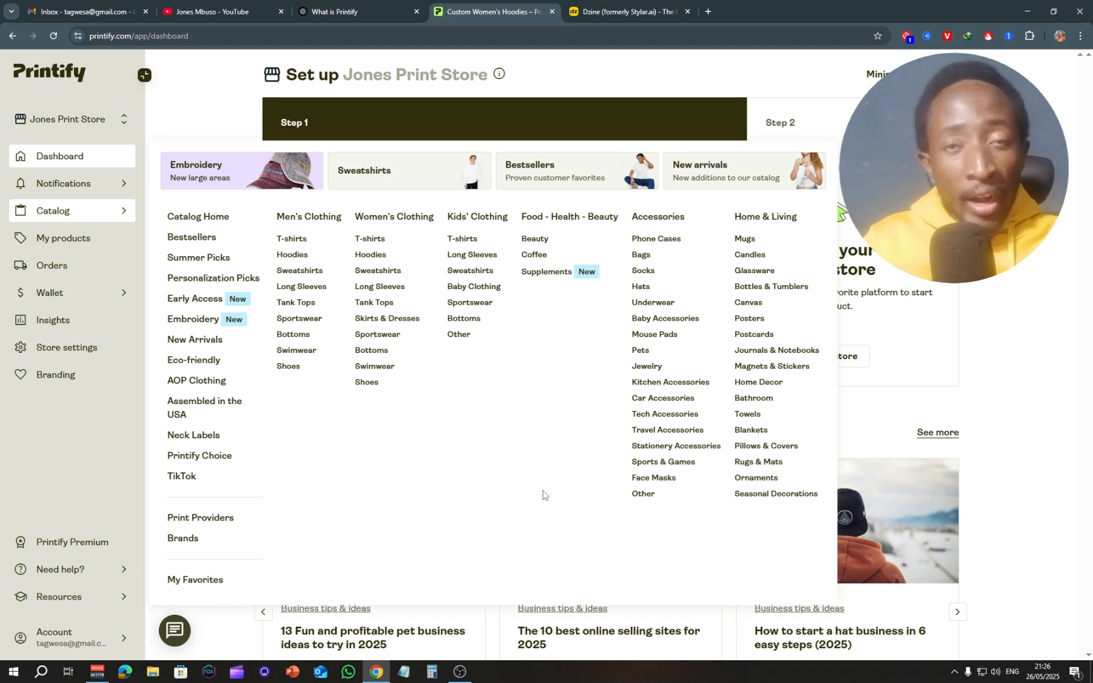
left_click(192, 239)
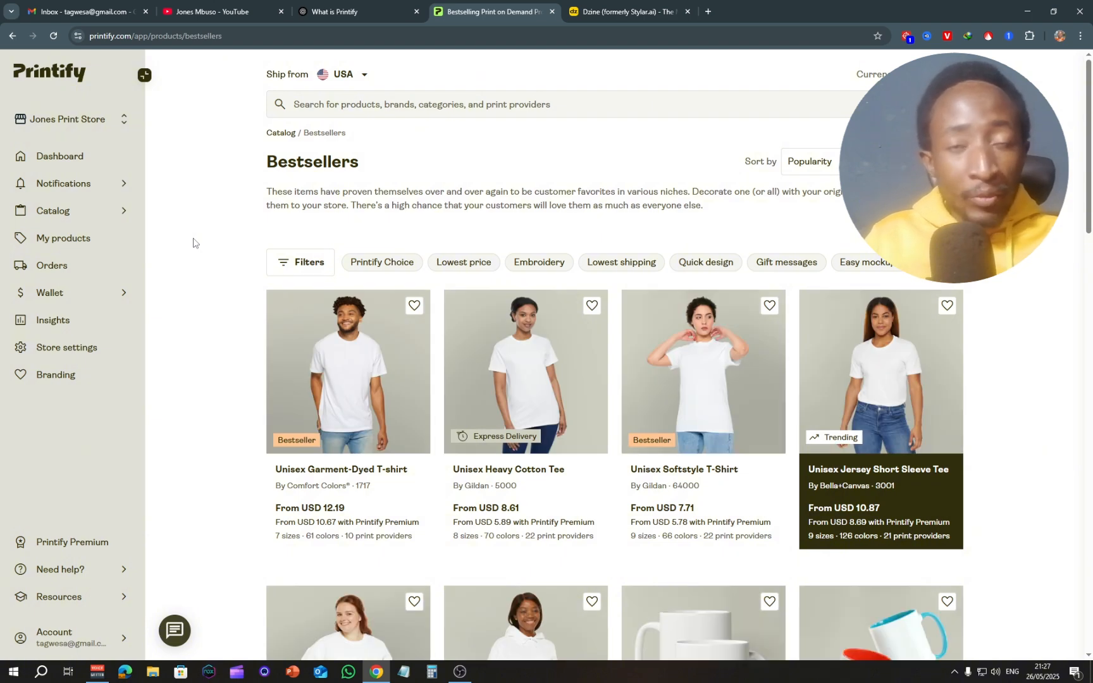
scroll(193, 244, "down", 2)
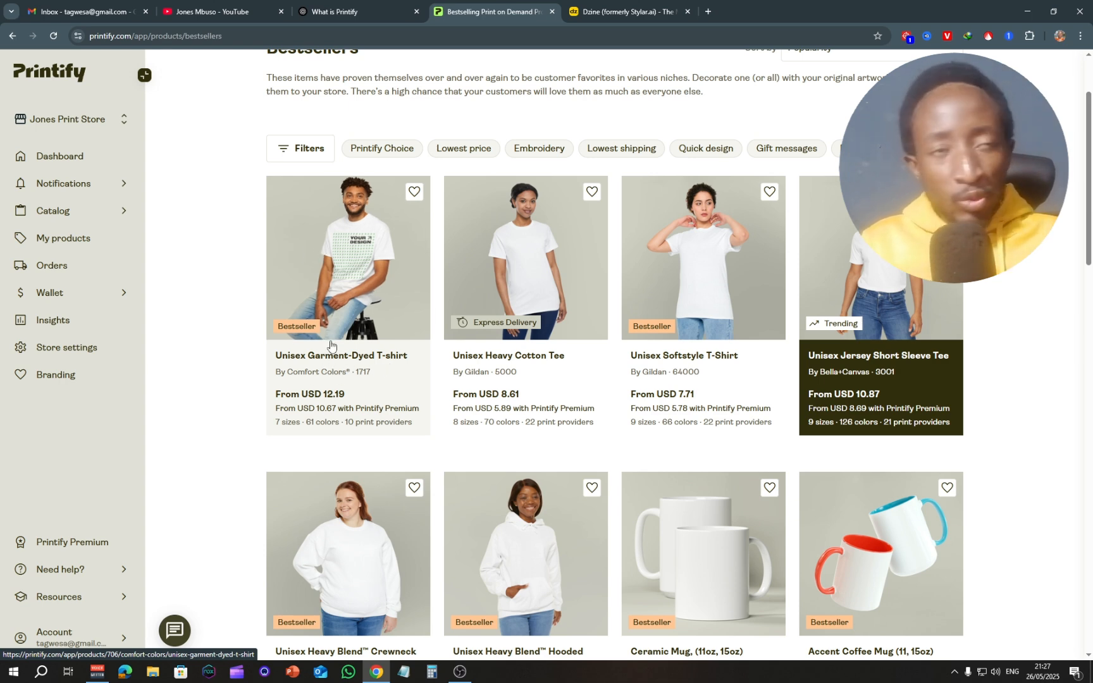
scroll(337, 351, "down", 4)
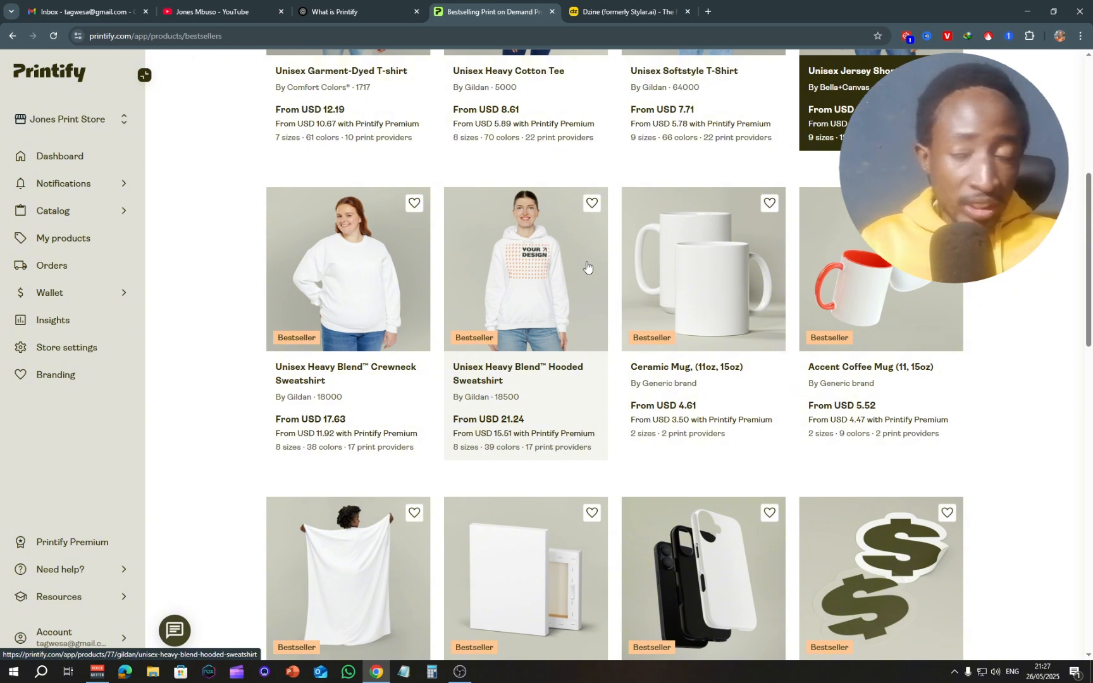
left_click(684, 367)
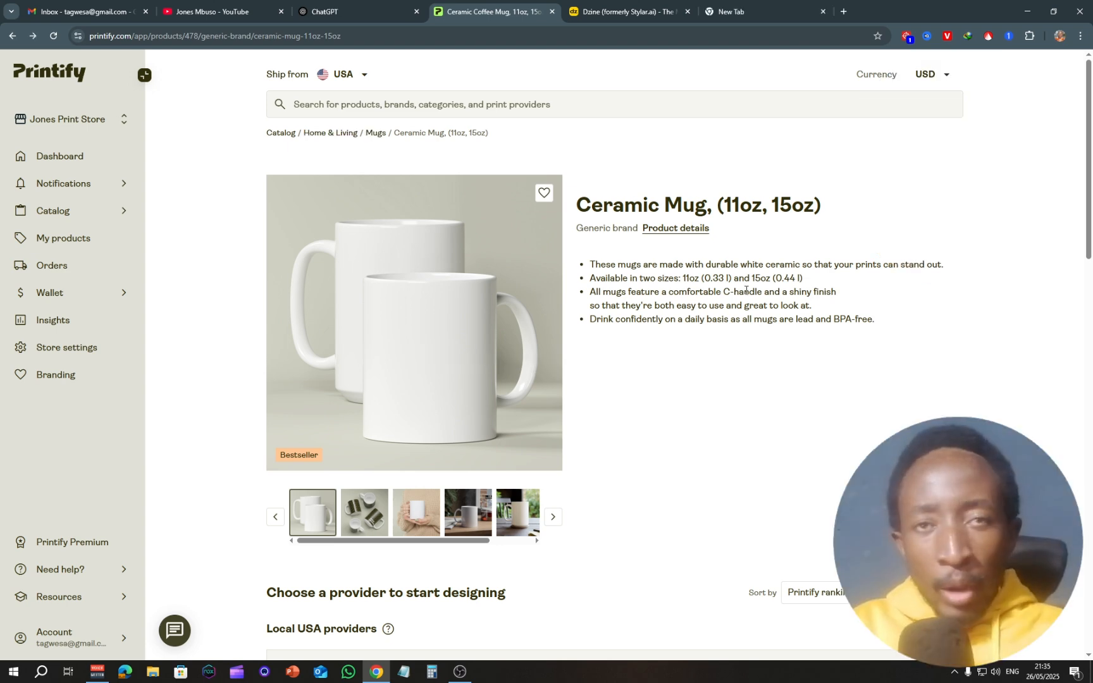
Start designing the ceramic mug with Monster Digital as the print provider, and dismiss the product information.
scroll(764, 333, "down", 5)
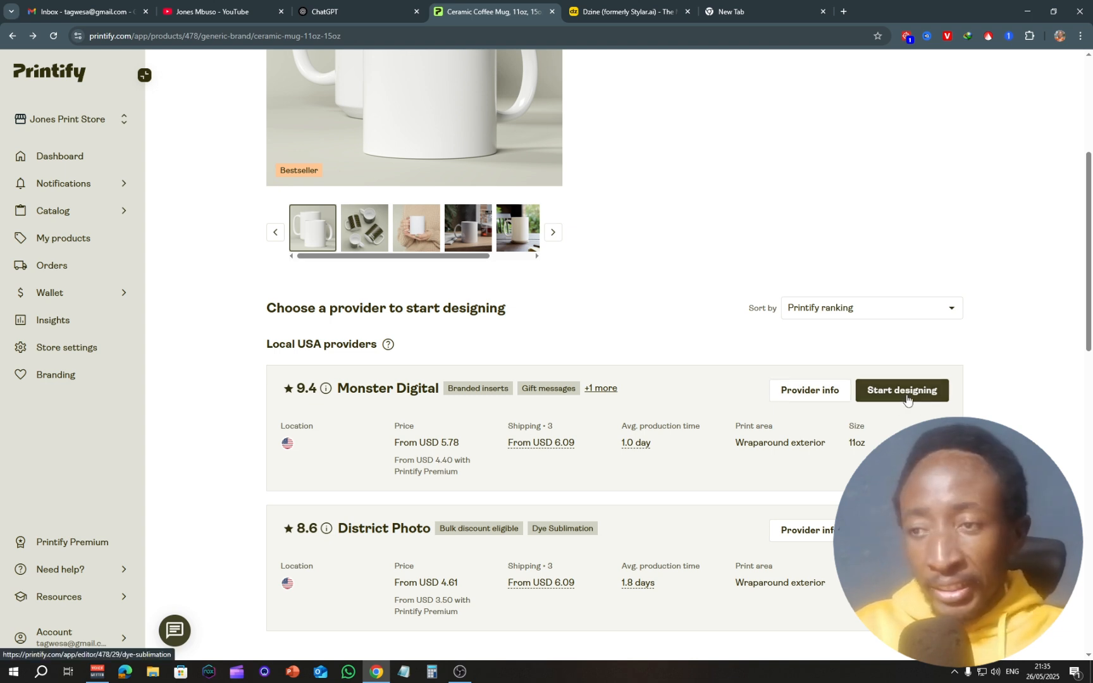
left_click(907, 400)
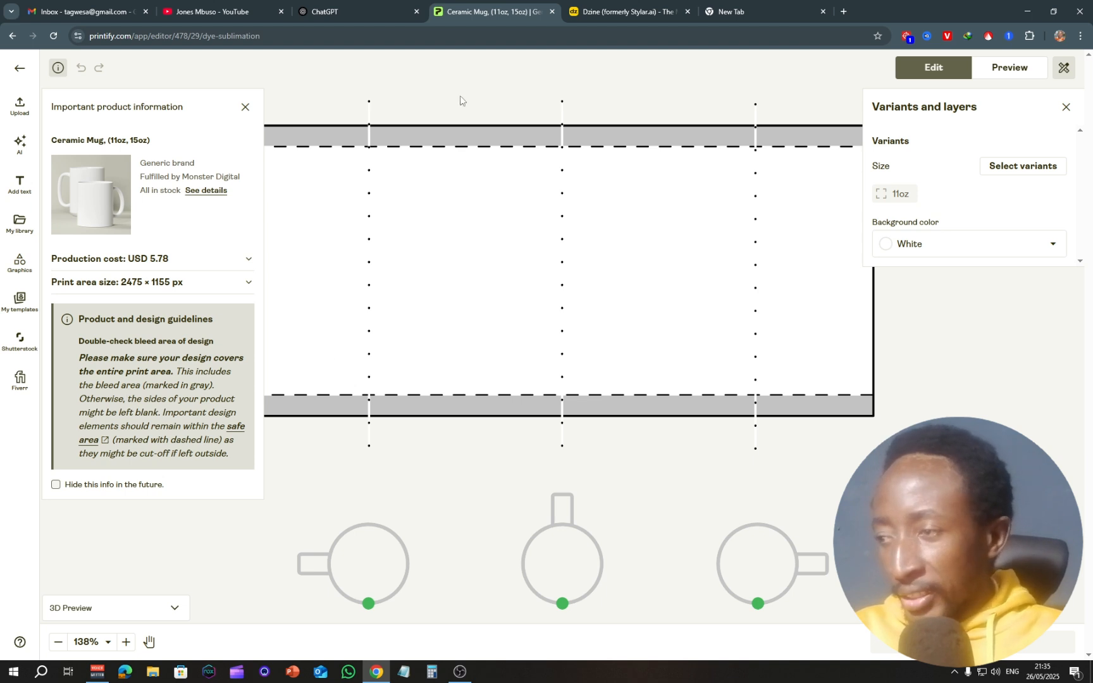
left_click(246, 108)
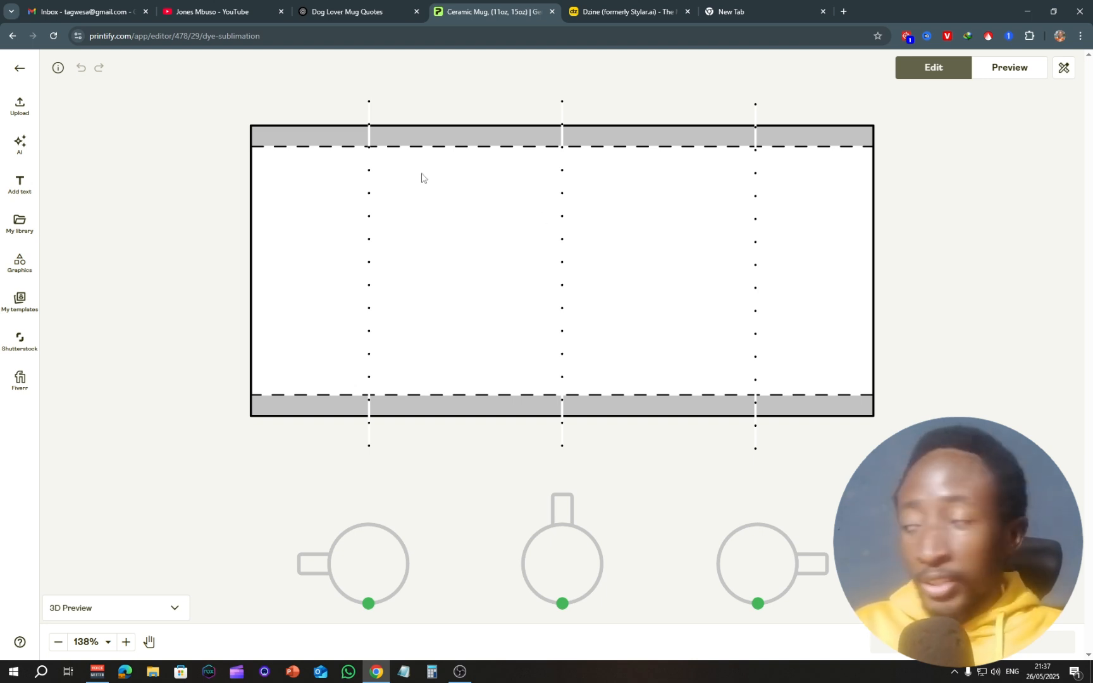
Add a star shape to the mug, shrink it to about 1.83 × 1.74 in and place it between the middle and right guides.
left_click(16, 271)
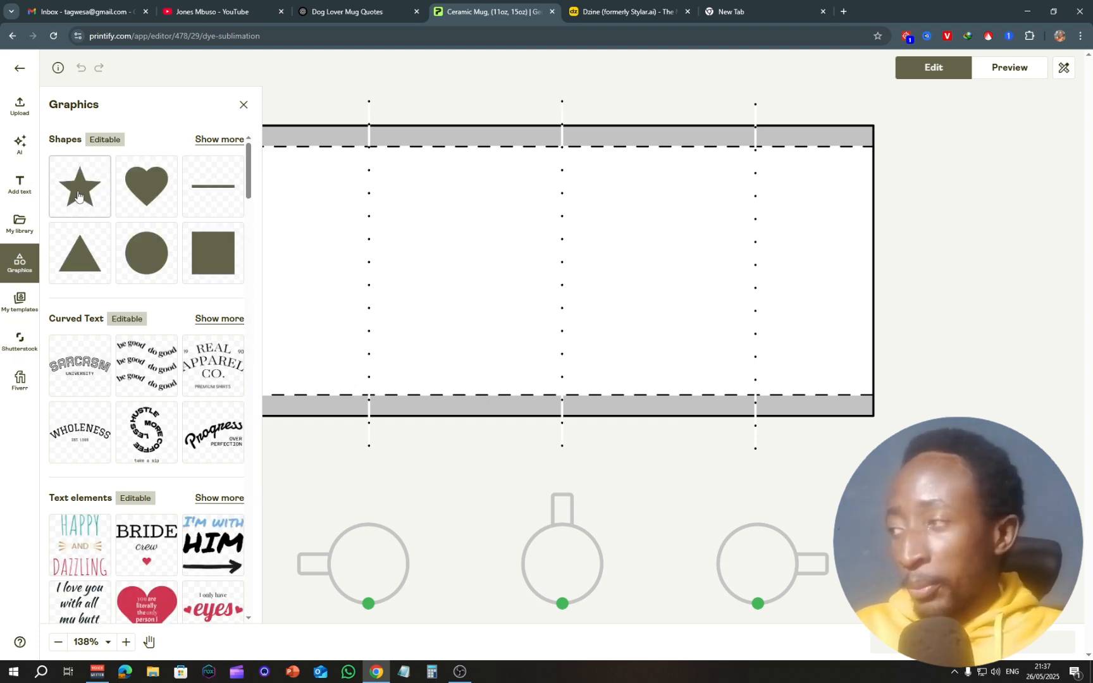
left_click(78, 195)
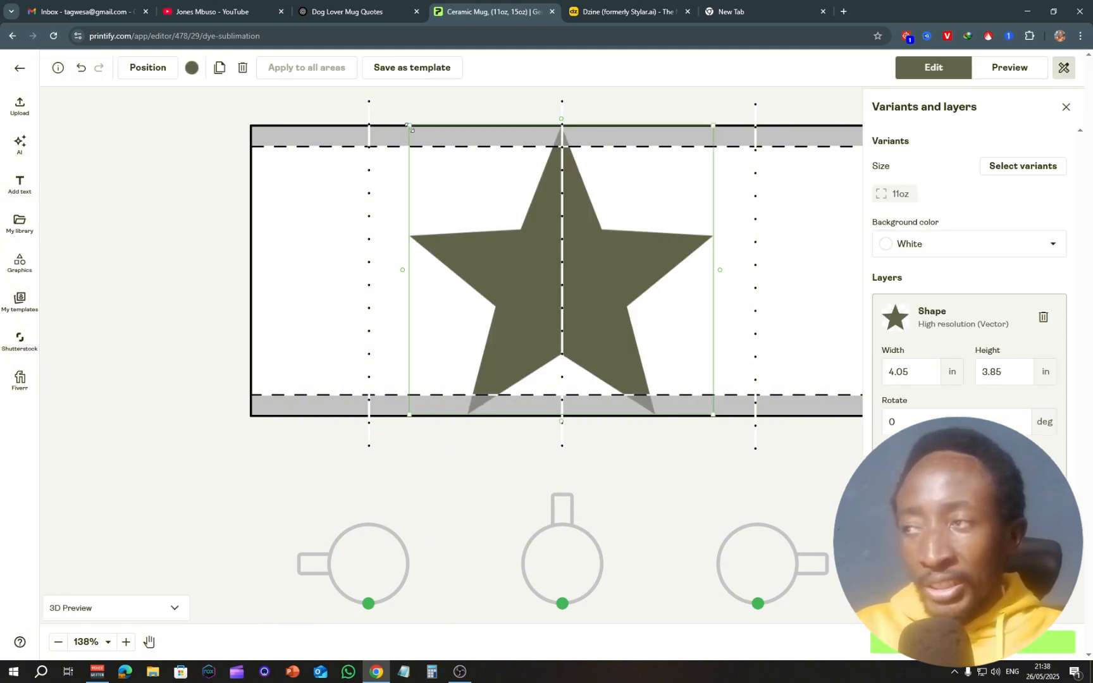
left_click_drag(410, 126, 594, 263)
left_click_drag(639, 322, 661, 246)
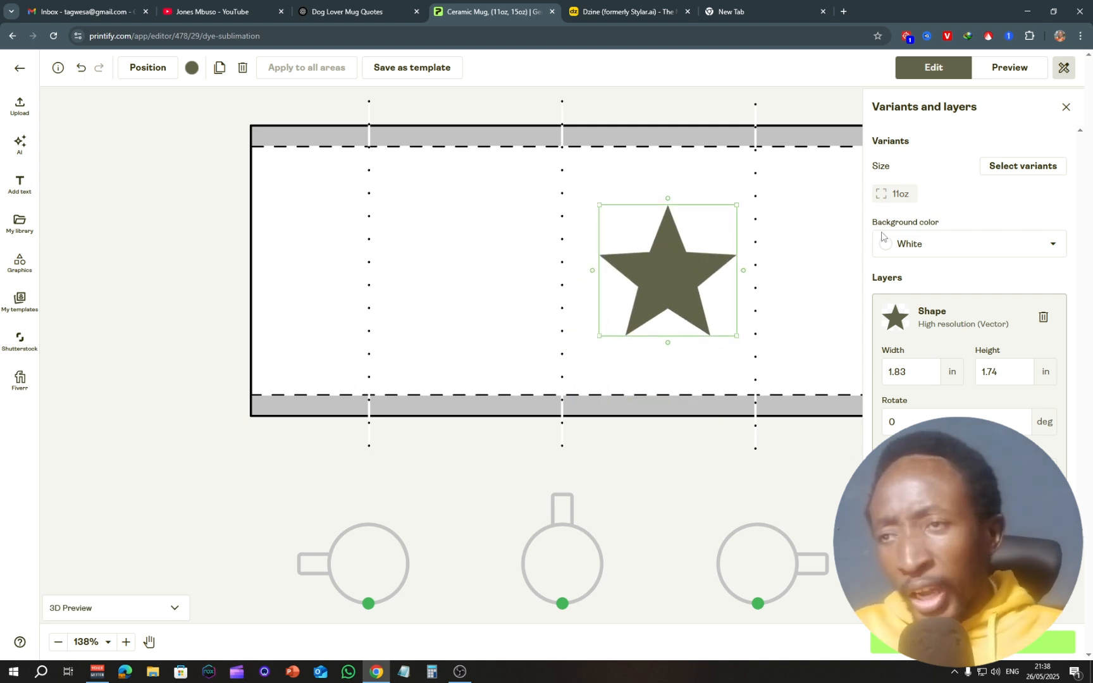
Try black, grey and light grey as the mug's background color, and return it to white.
left_click(981, 253)
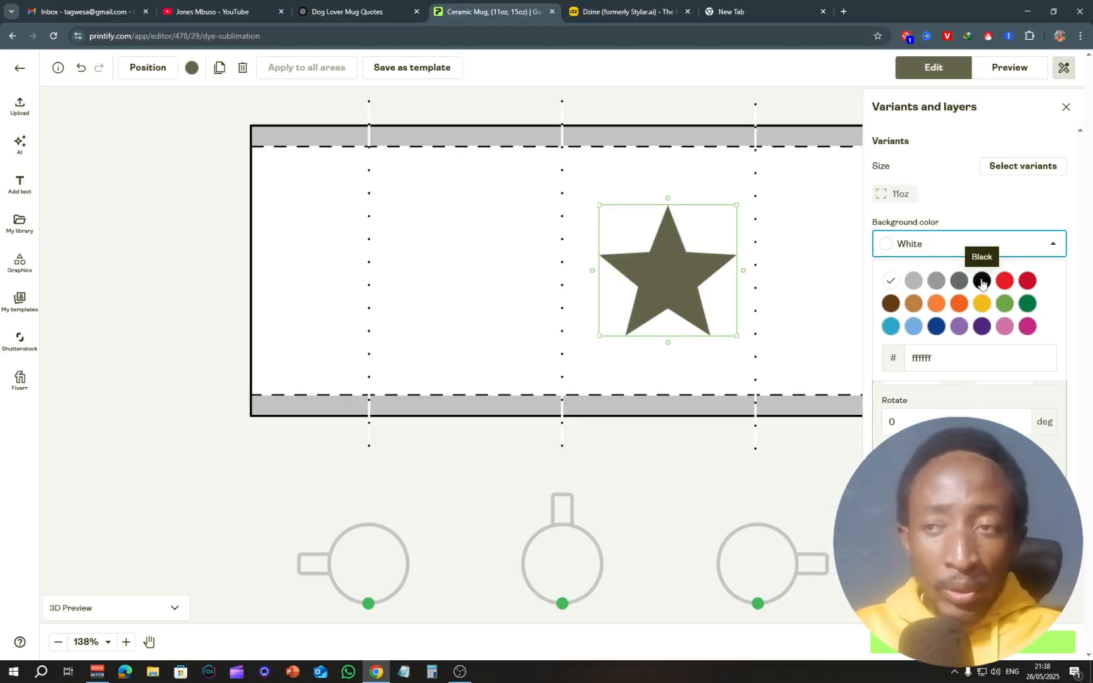
left_click(981, 281)
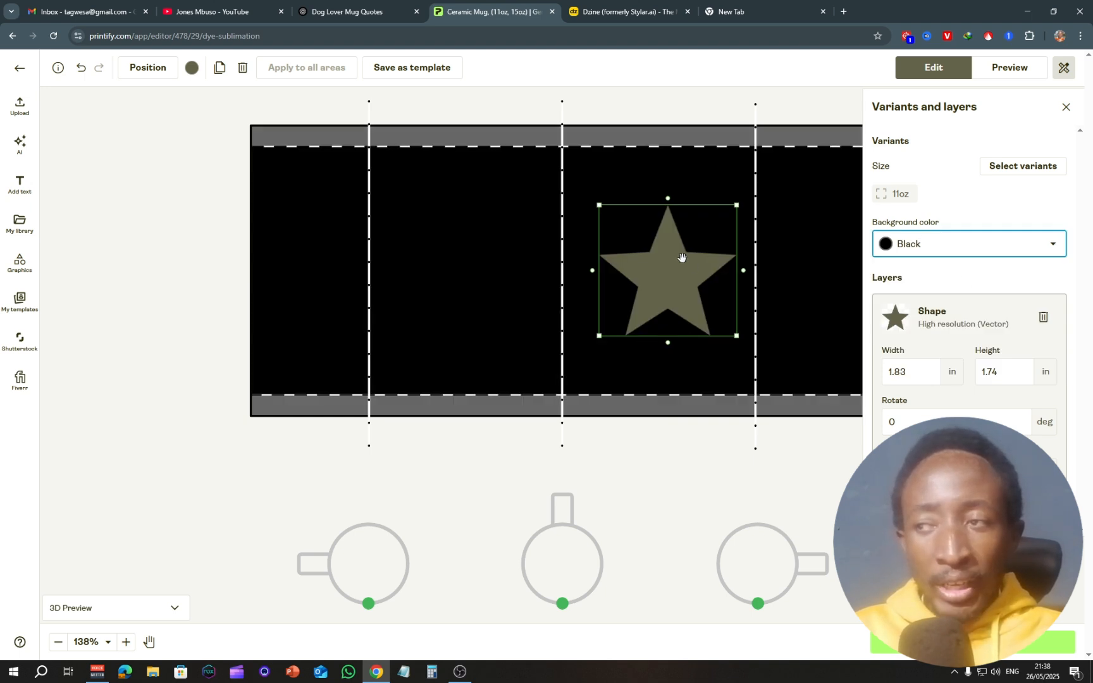
left_click(930, 250)
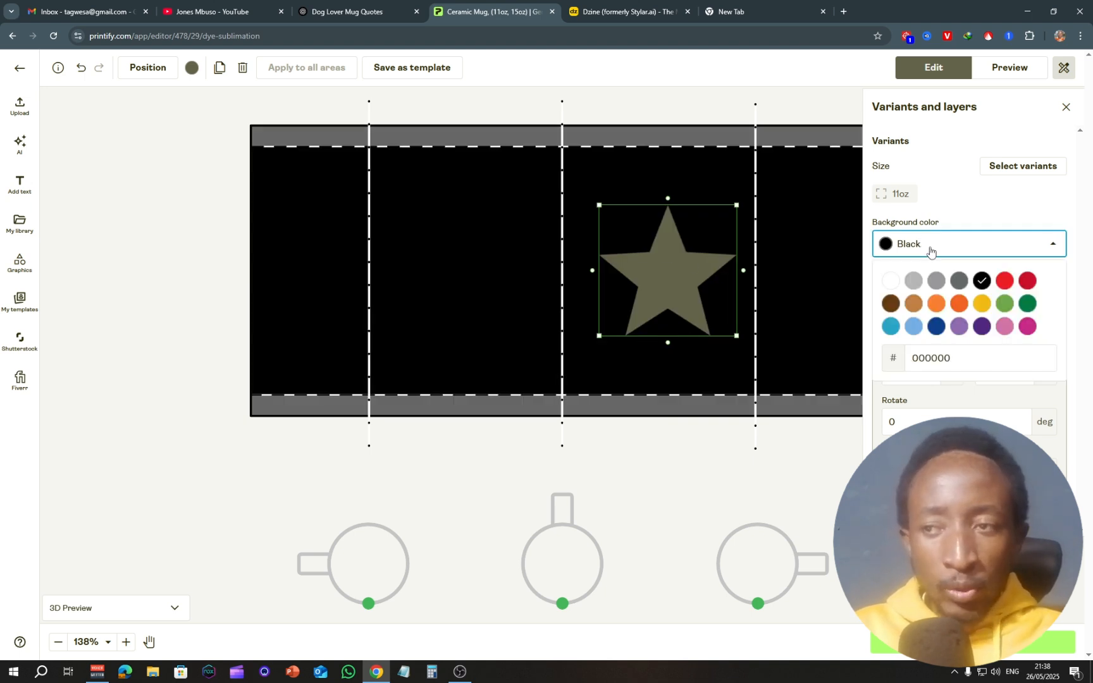
left_click(937, 281)
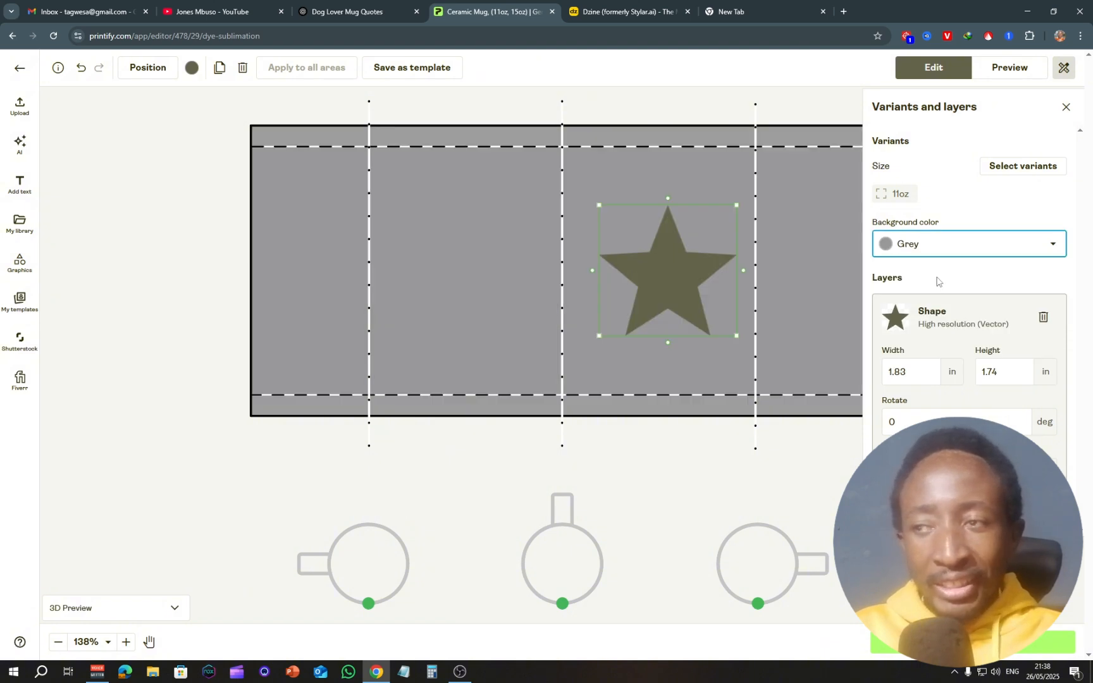
left_click(930, 255)
left_click(909, 282)
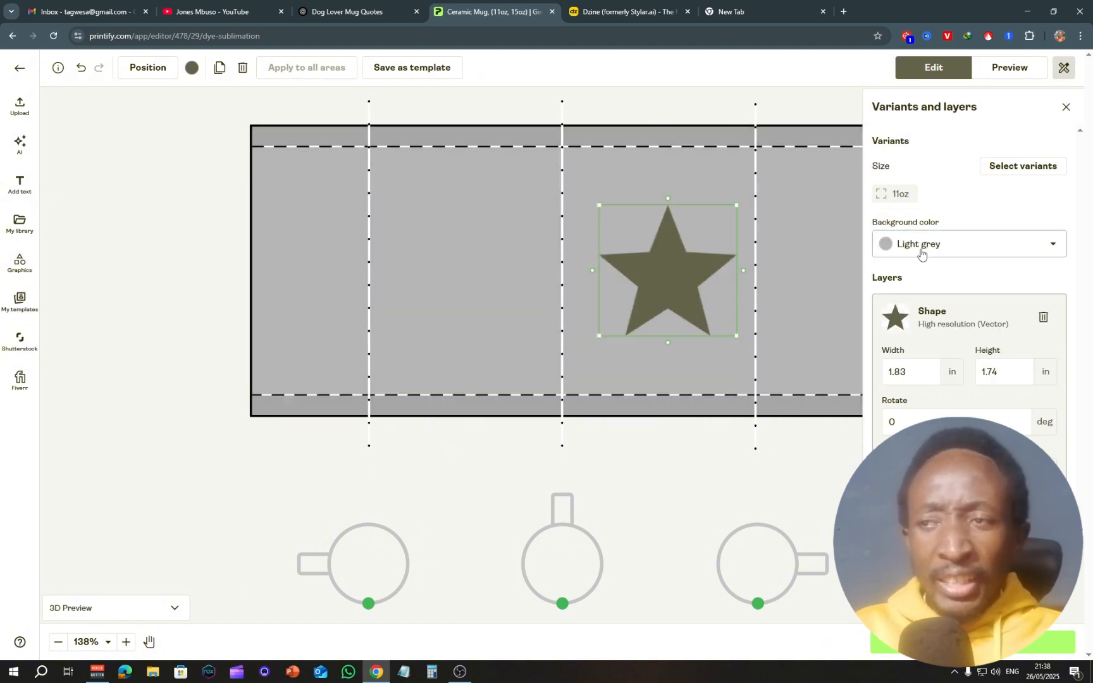
left_click(921, 253)
left_click(890, 279)
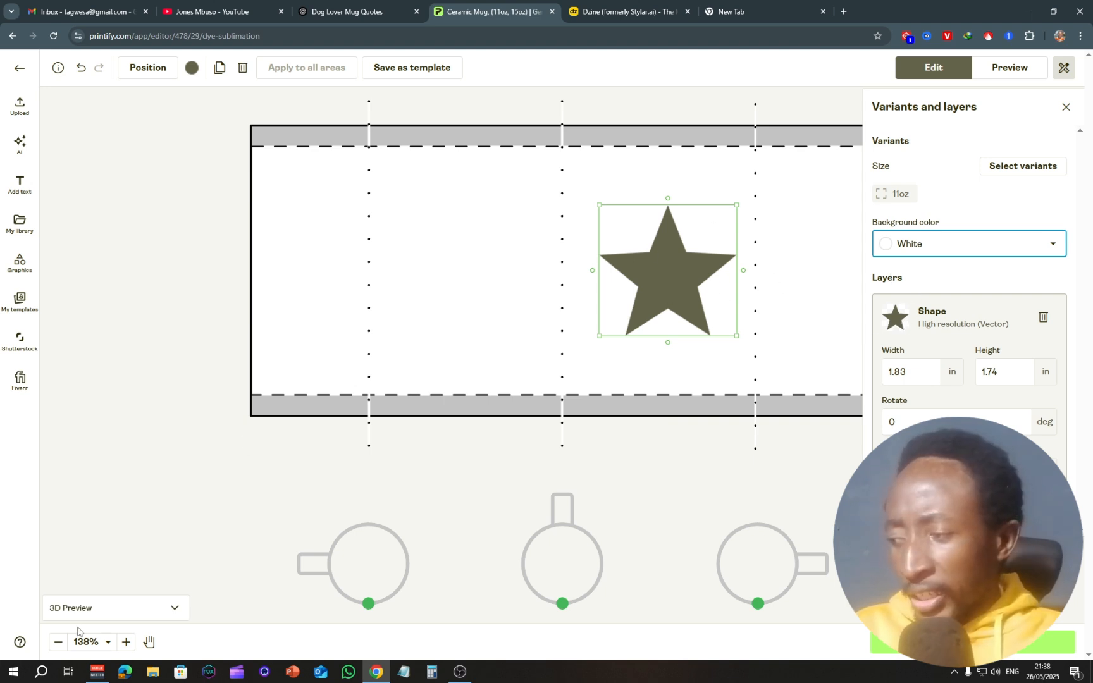
Examine the star design on the mug from different sides in the rotating 3D preview.
left_click(92, 609)
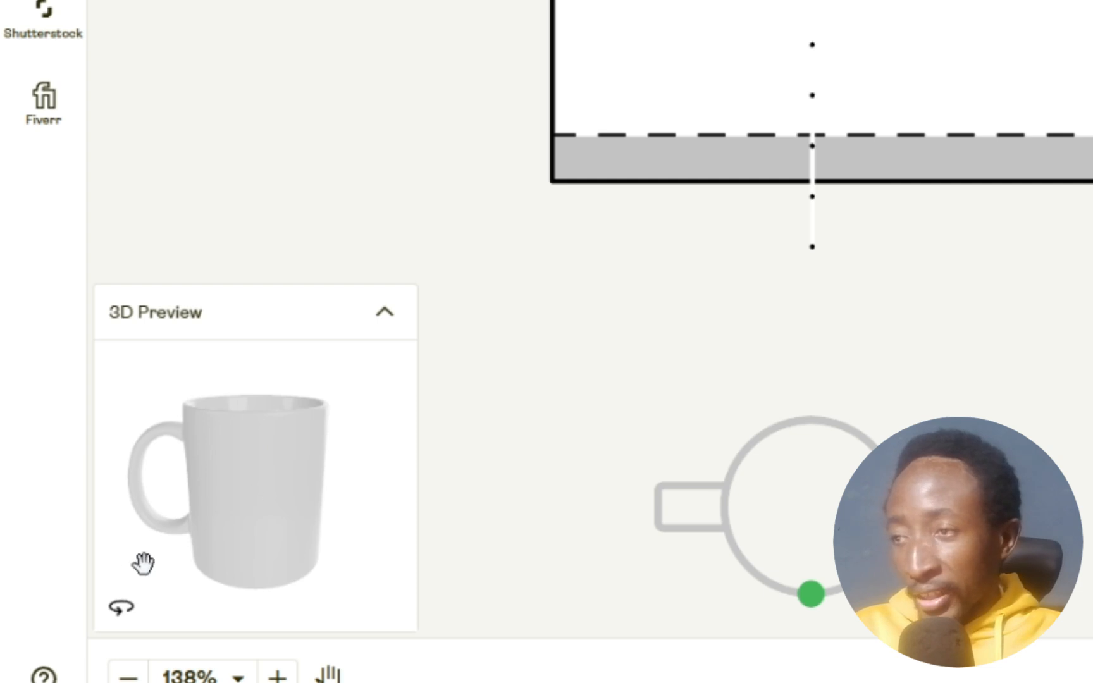
left_click(120, 608)
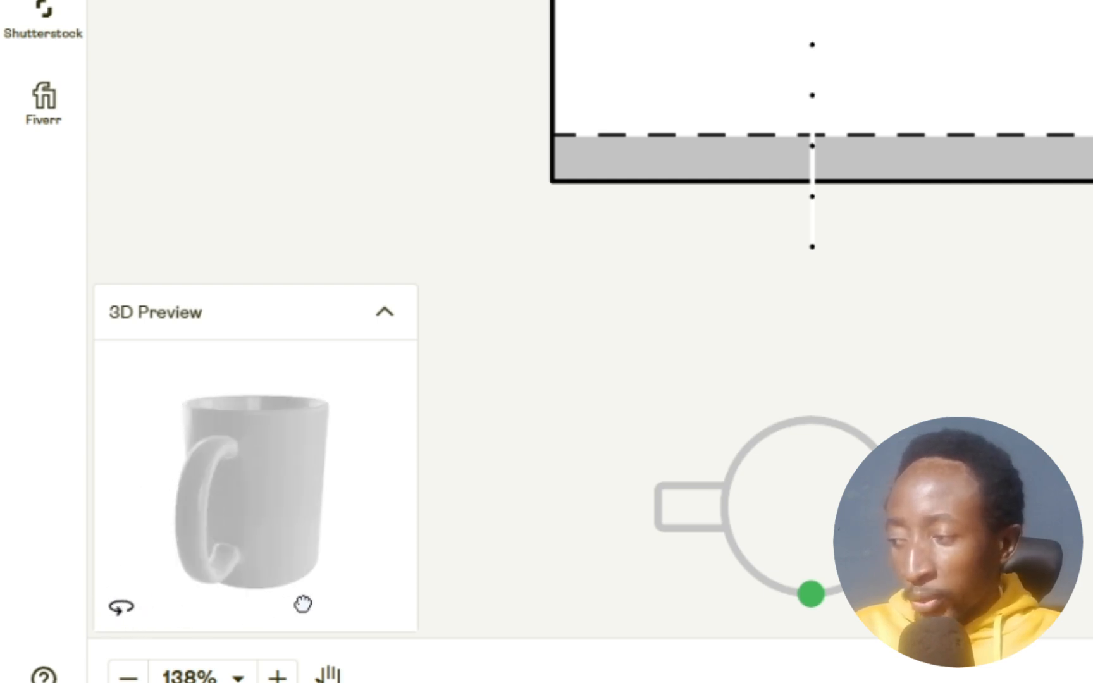
left_click(122, 611)
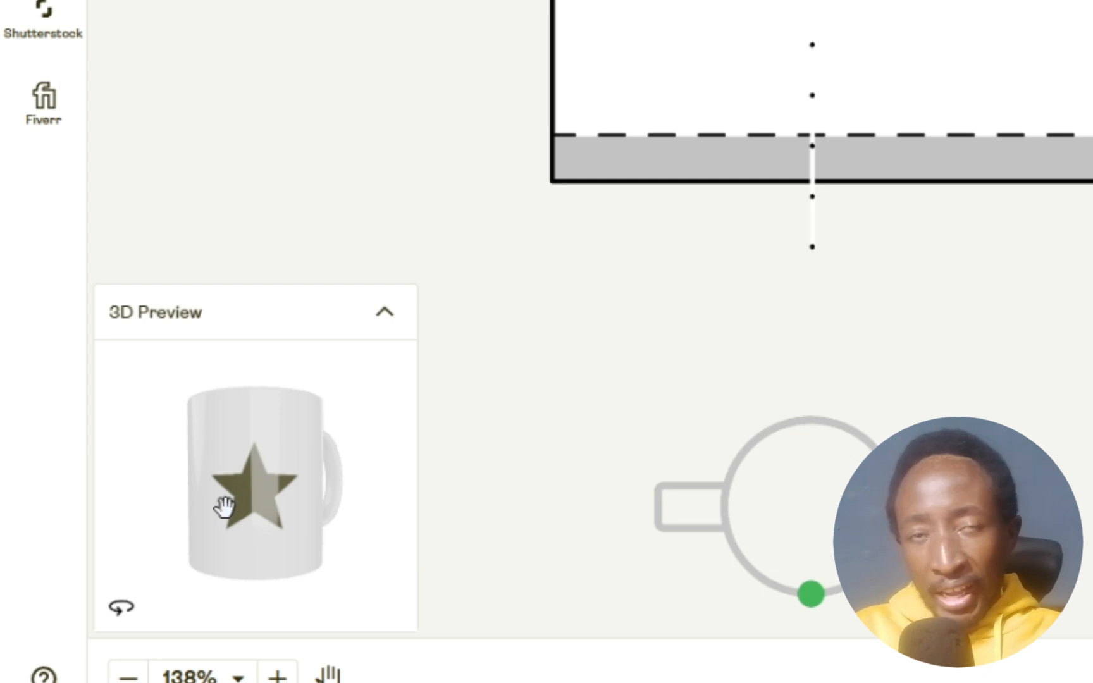
left_click(123, 607)
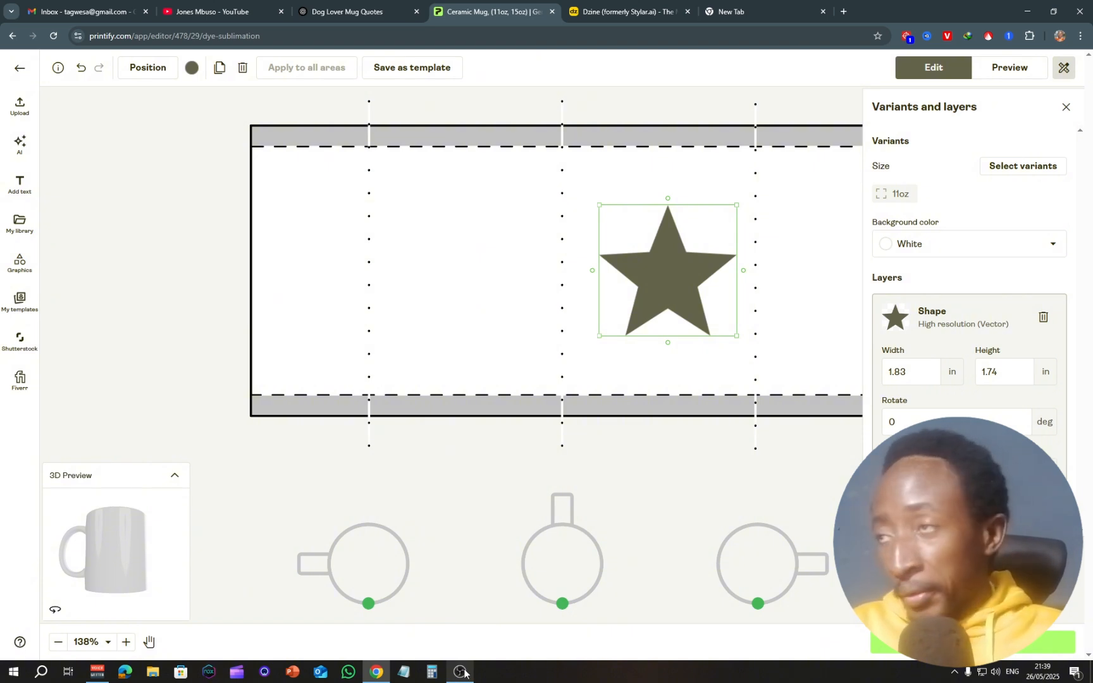
Switch to the Dog Lover Mug Quotes chat in ChatGPT and copy the quote "I prefer dogs over people".
left_click(332, 6)
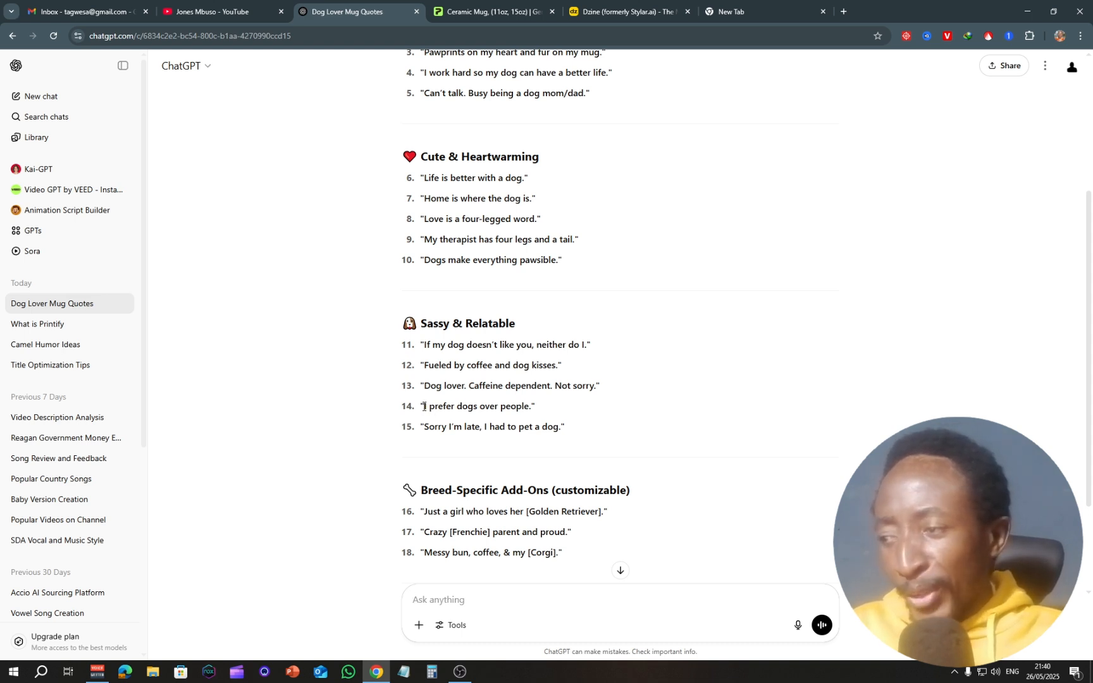
left_click_drag(424, 406, 530, 407)
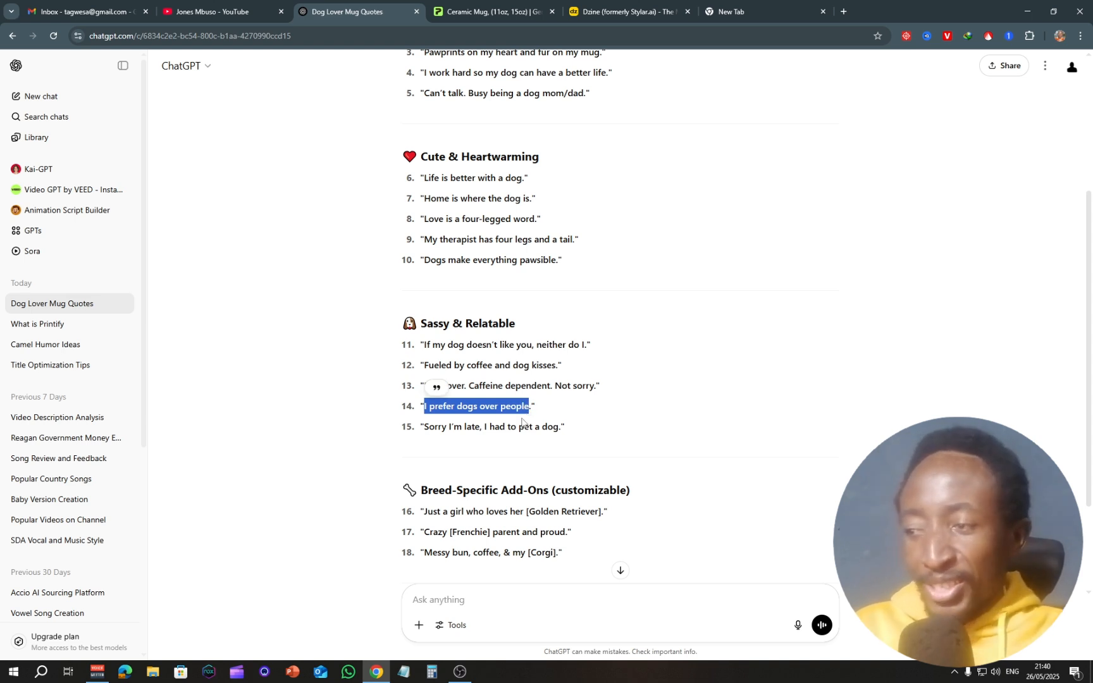
right_click(518, 408)
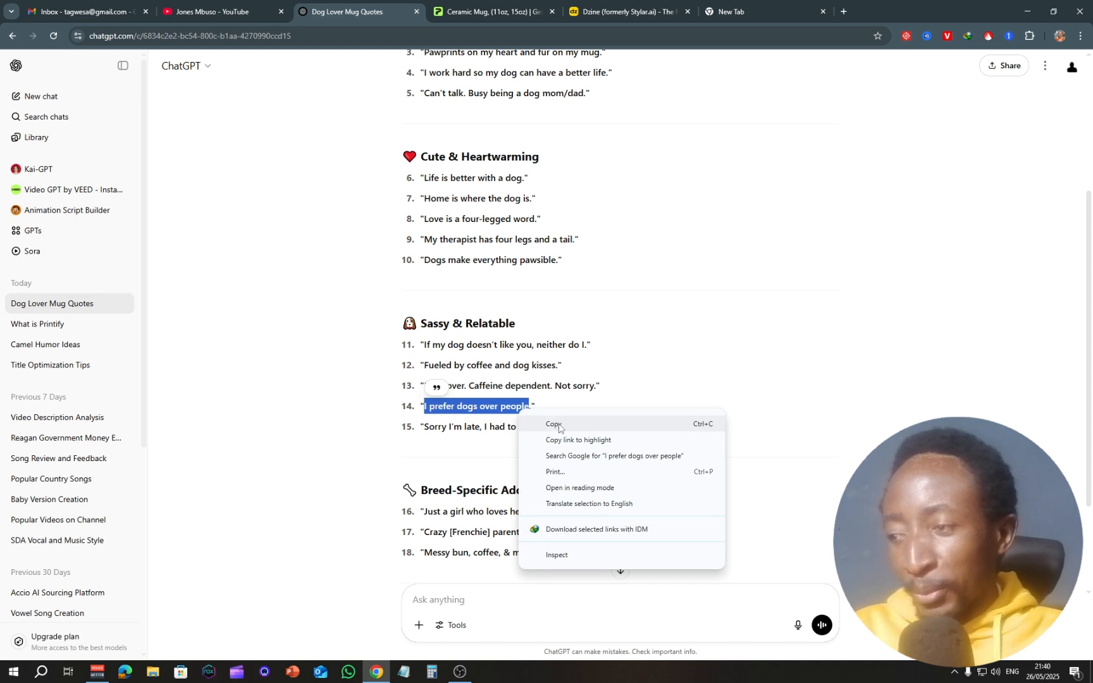
left_click(559, 425)
Switch to the Printify mug editor, add the "art lover boutique" curved text template and shrink it to fit between the left and middle guides.
left_click(487, 12)
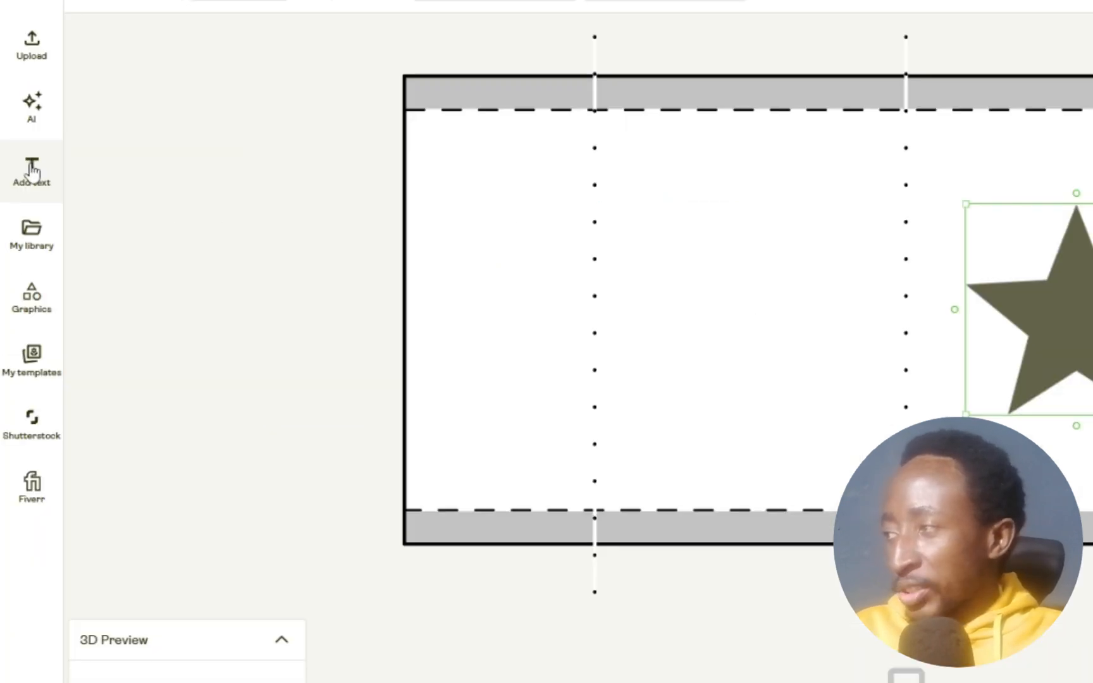
left_click(32, 169)
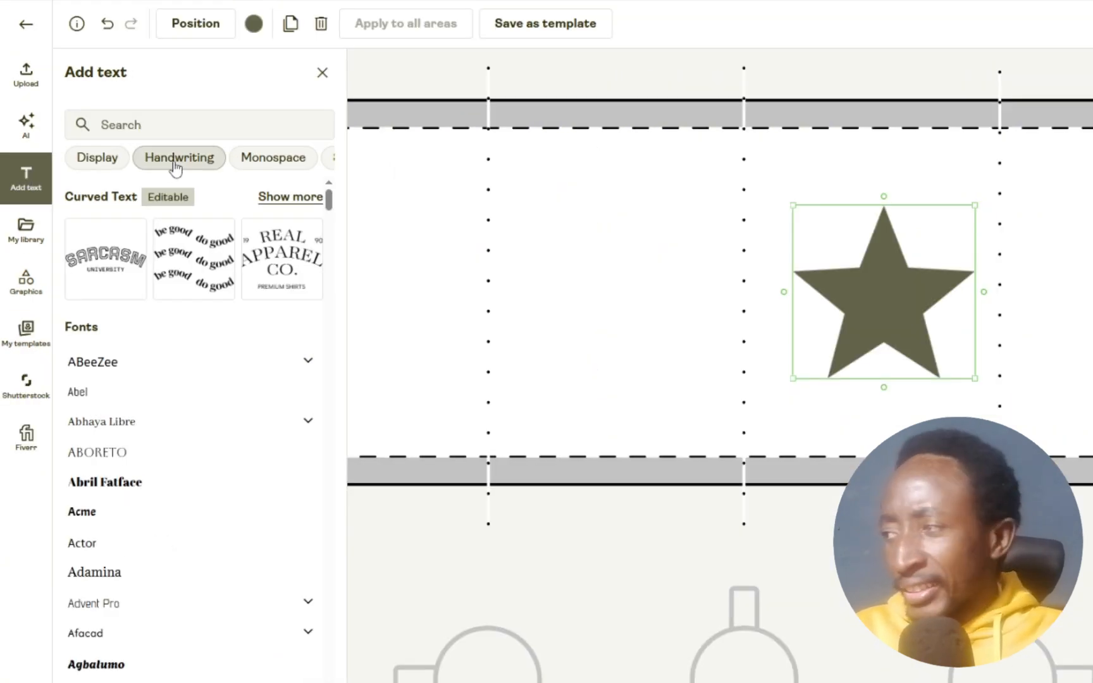
left_click(176, 166)
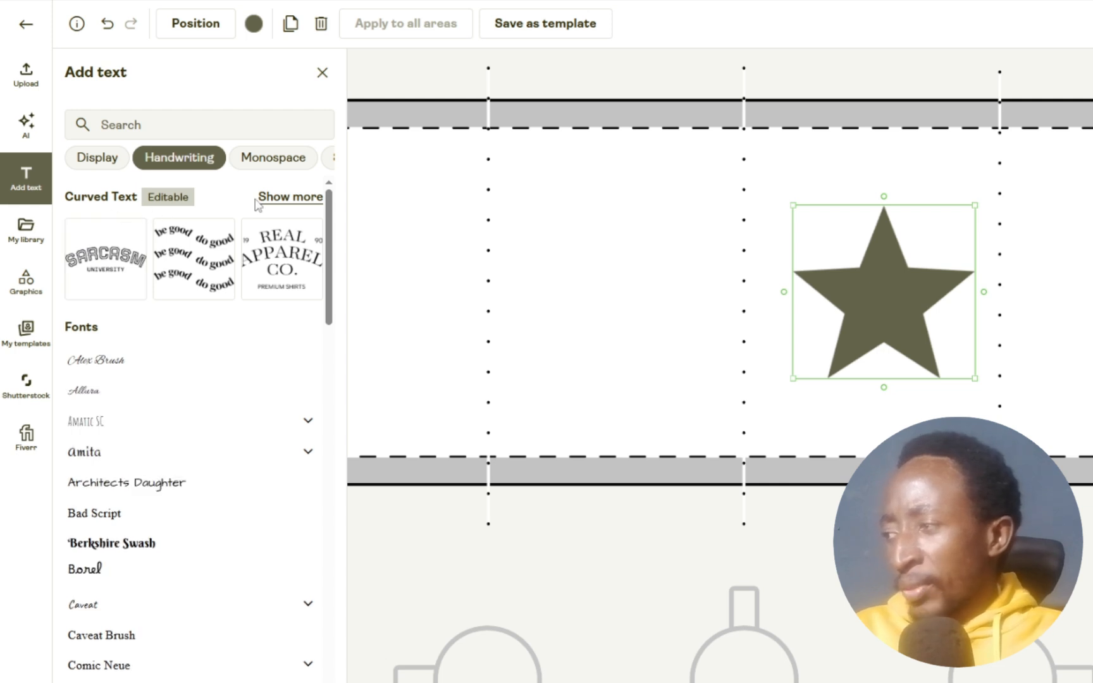
left_click(283, 200)
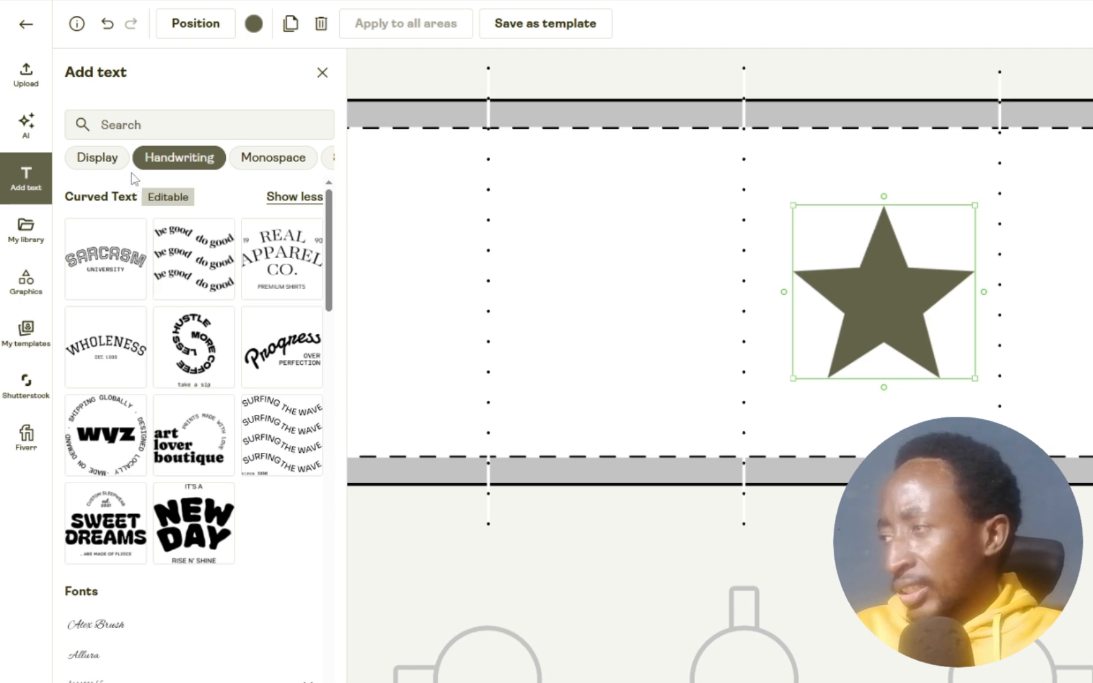
scroll(229, 383, "down", 4)
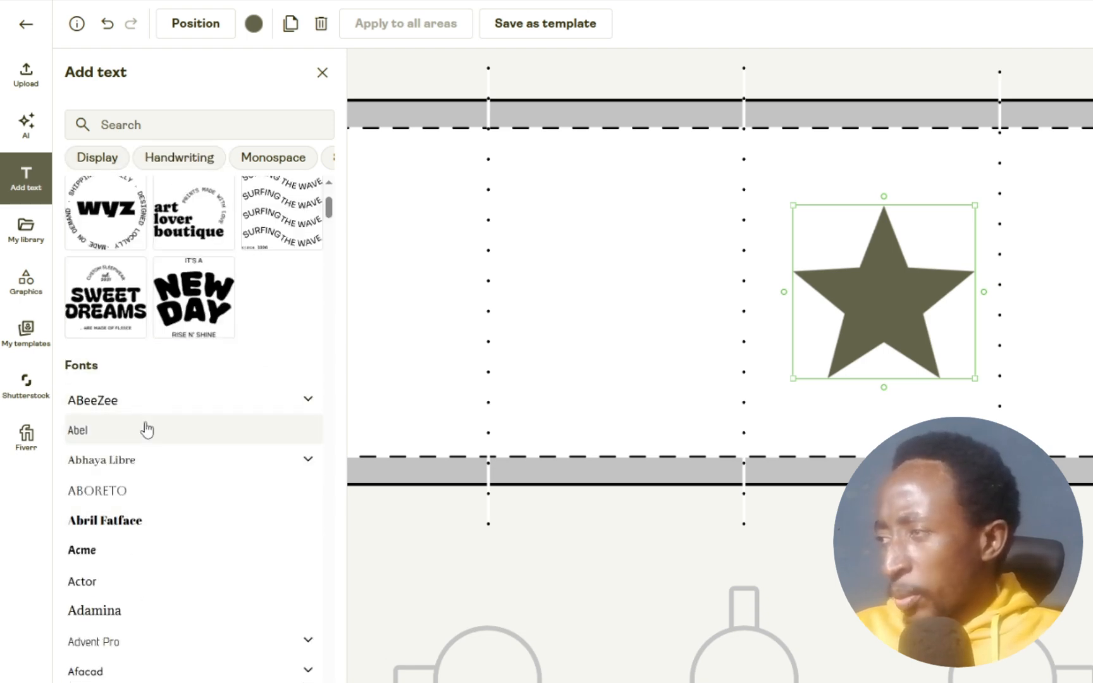
scroll(146, 427, "up", 4)
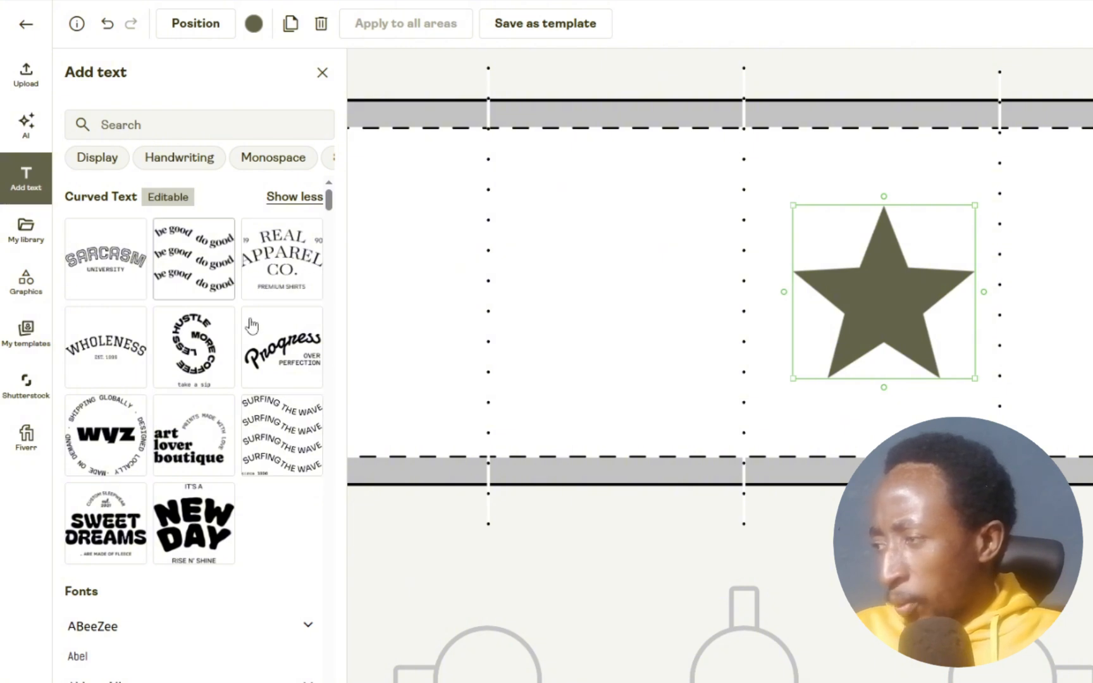
left_click(191, 437)
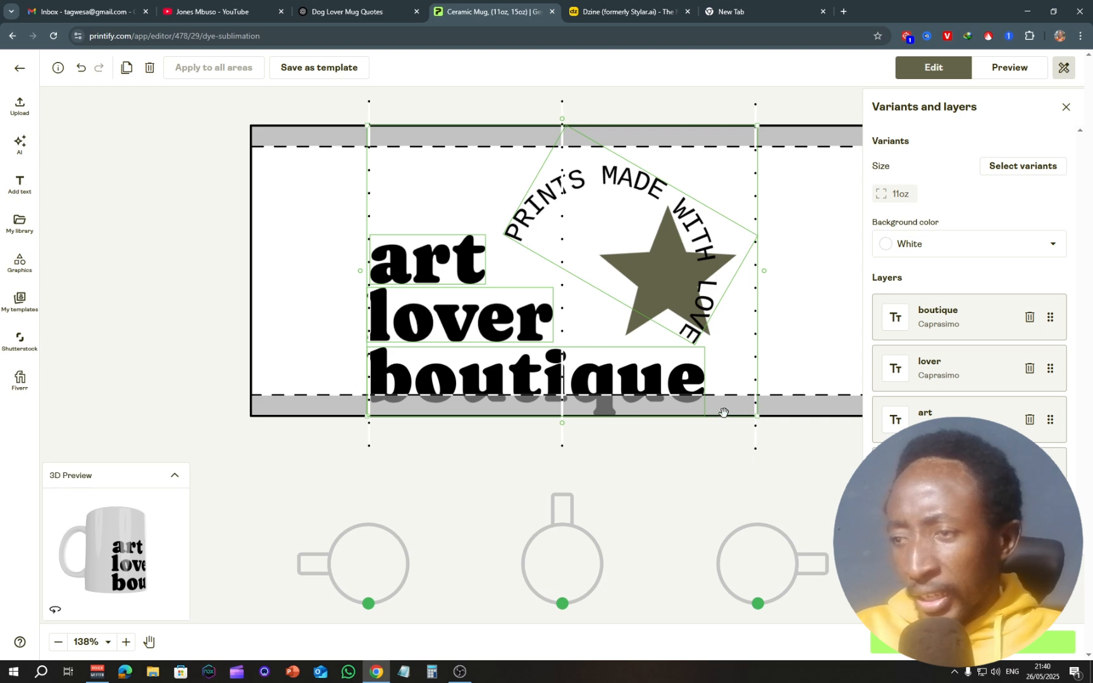
left_click_drag(759, 417, 575, 285)
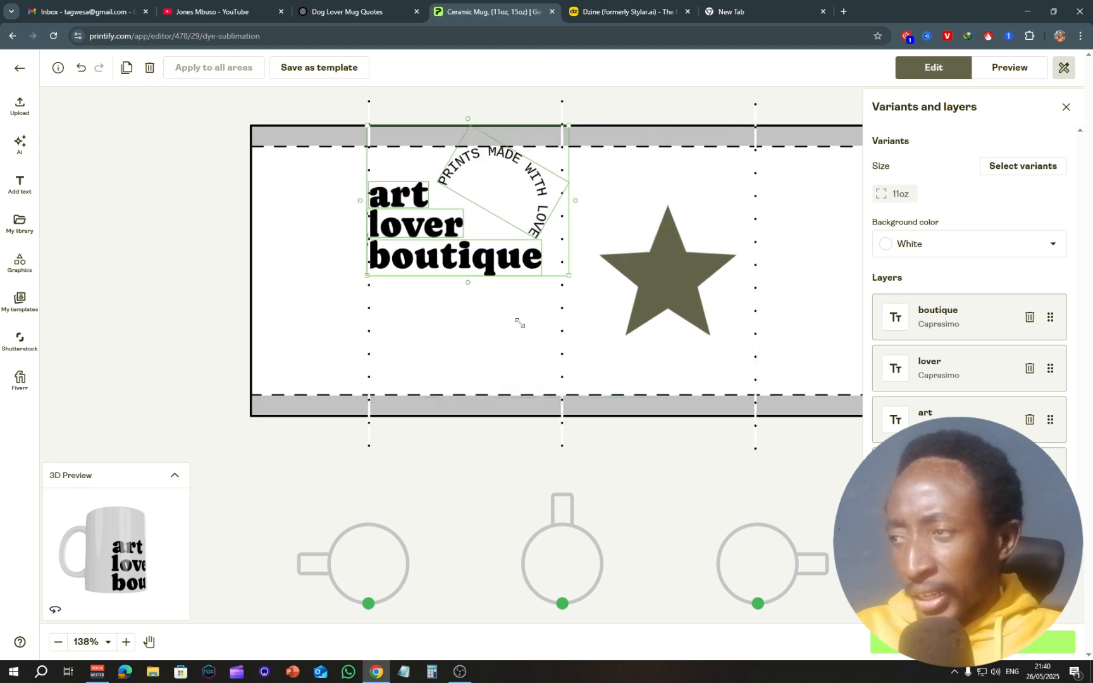
left_click_drag(447, 208, 447, 227)
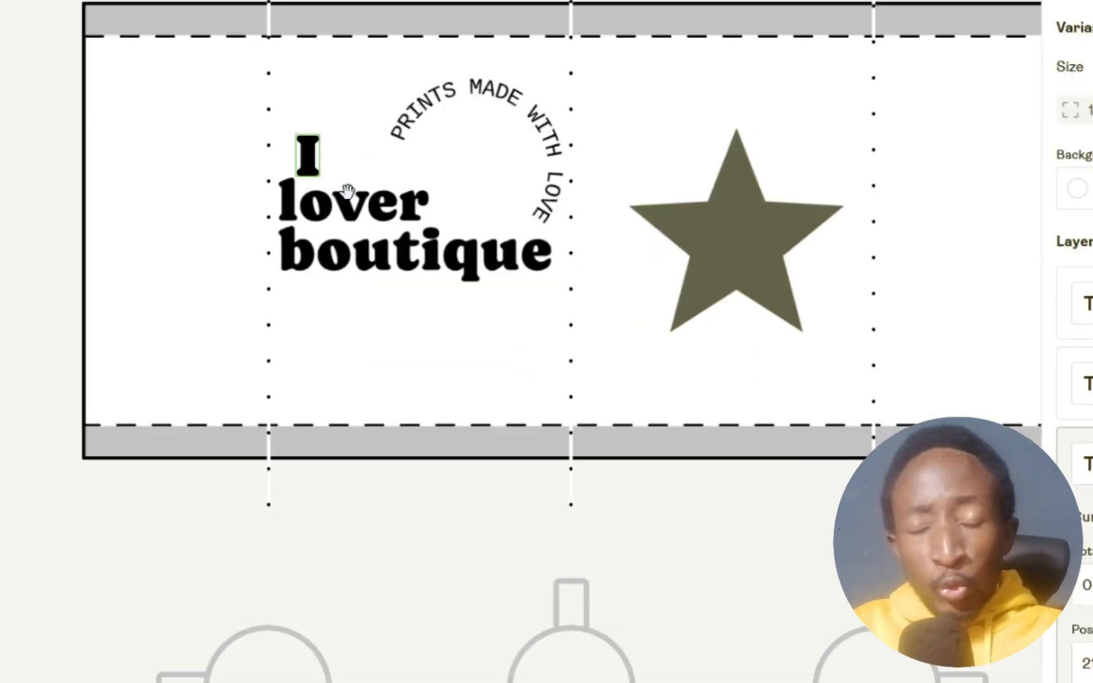
Replace the template's words with the quote "I prefer Dogs over People", stacking one word per line.
left_click(299, 201)
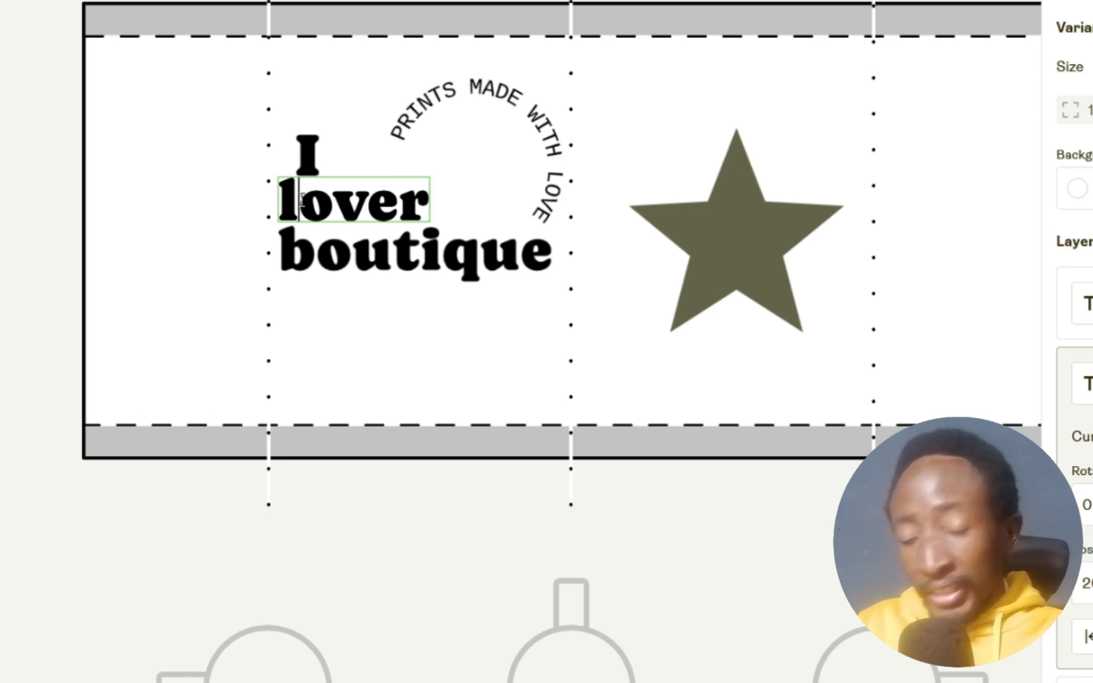
double_click(300, 201)
type("prefer")
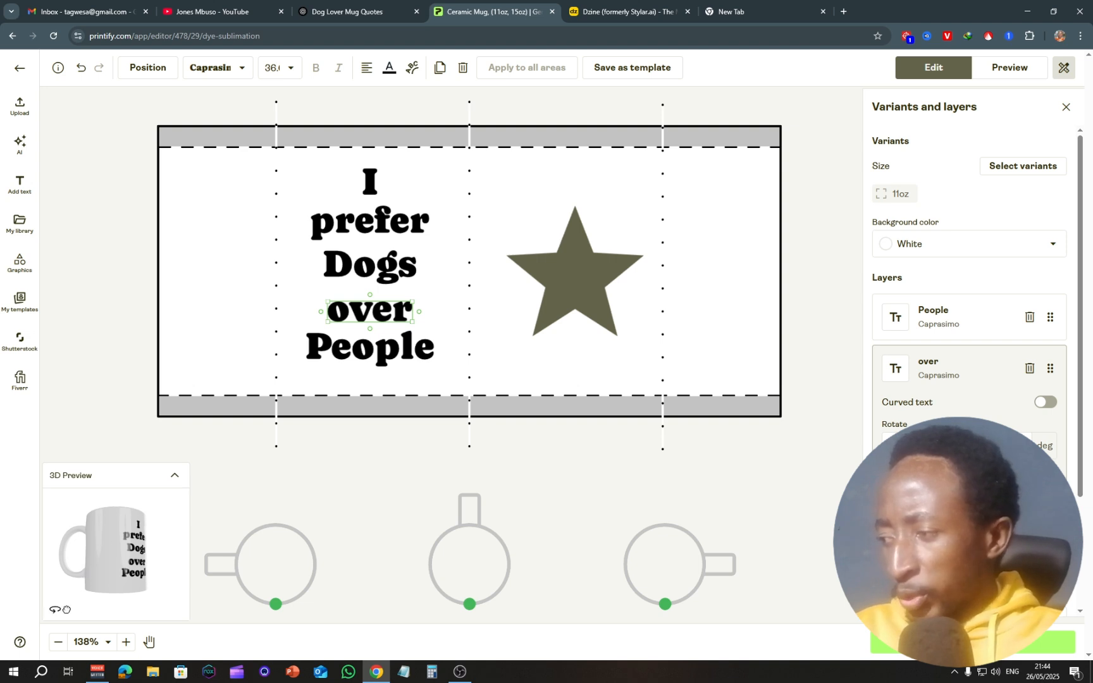
Check the quote and star from different sides in the 3D preview, and delete the star from the mug.
left_click_drag(67, 610, 68, 647)
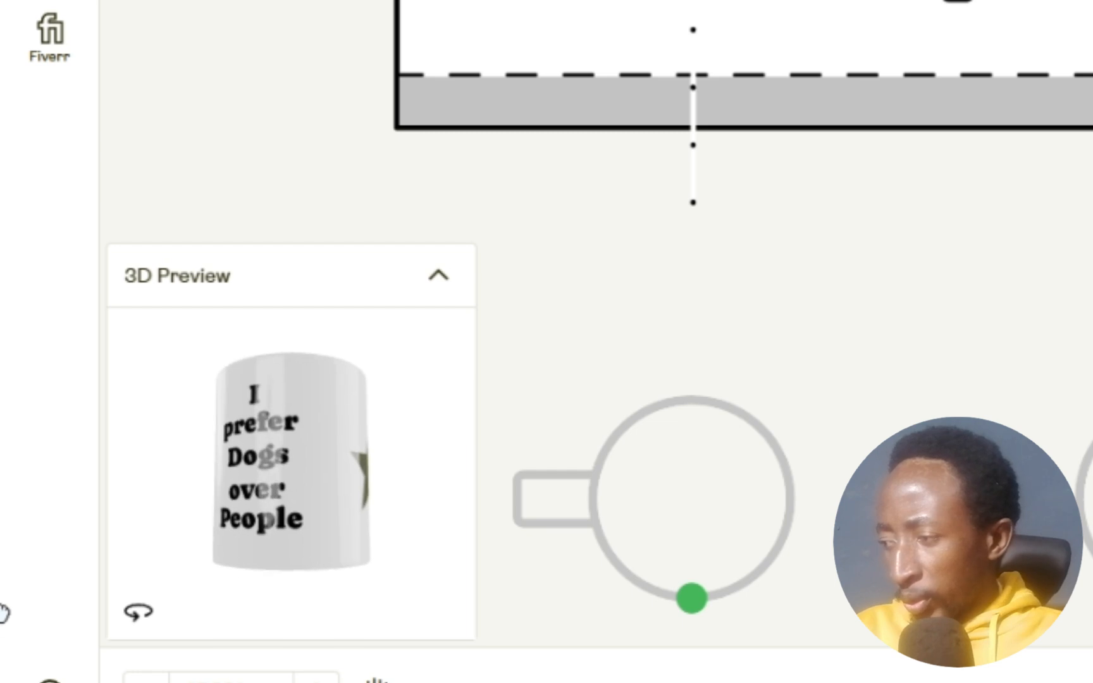
left_click_drag(351, 521, 171, 566)
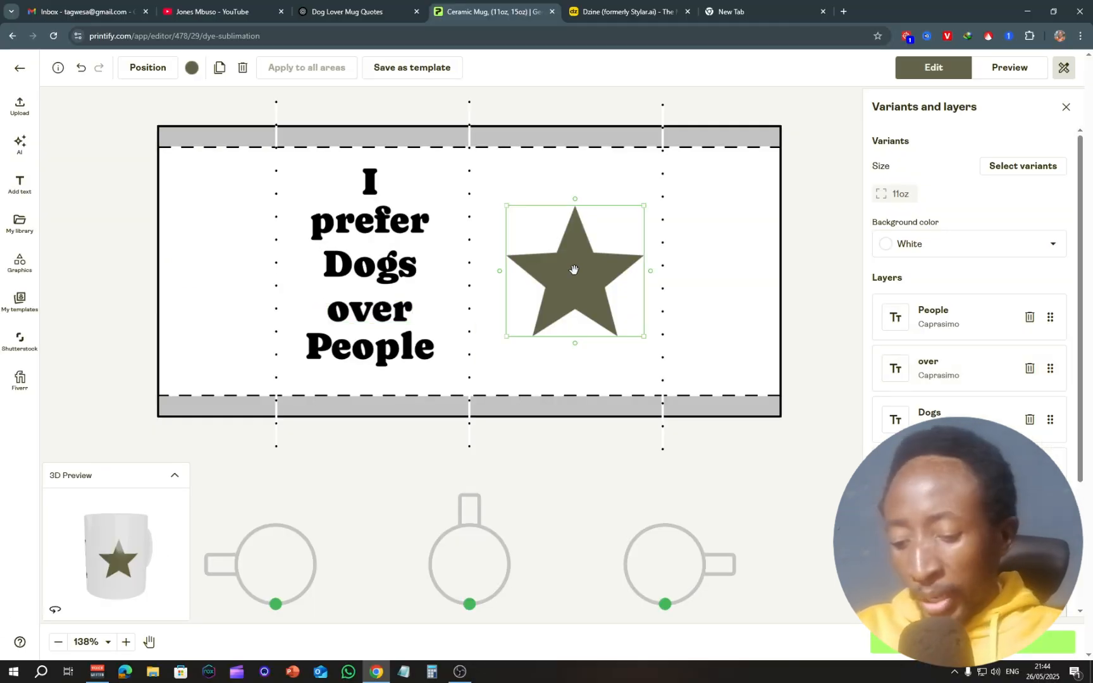
key("Delete")
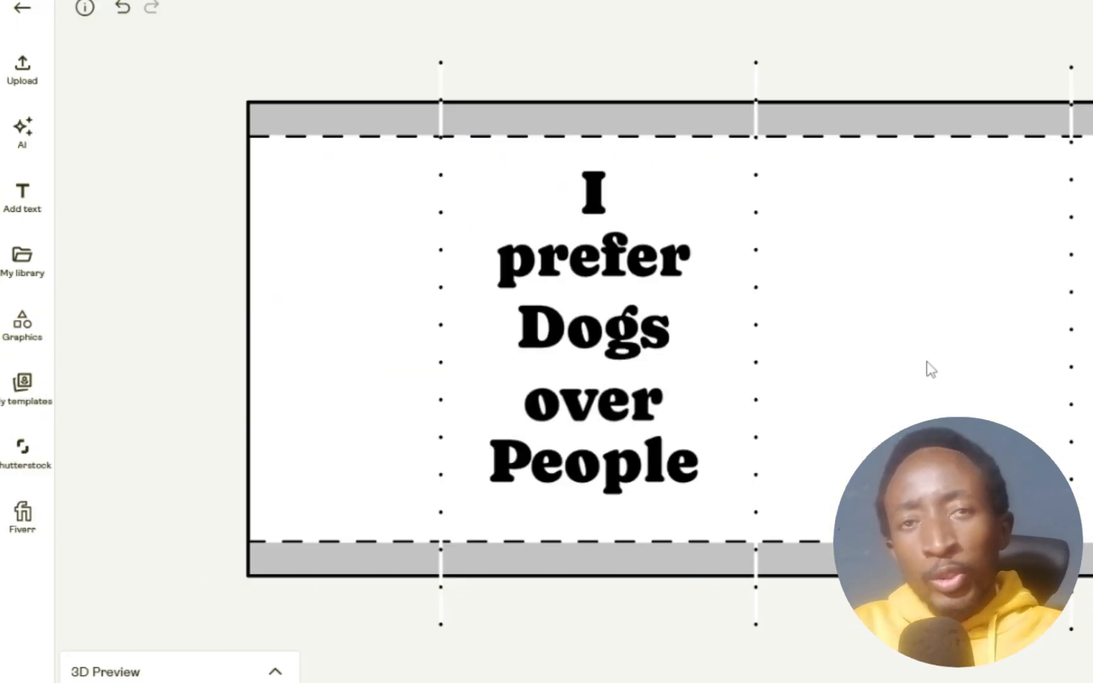
Upload the mouse picture Untitled.jpg from the device's Downloads folder to the mug design.
left_click(36, 80)
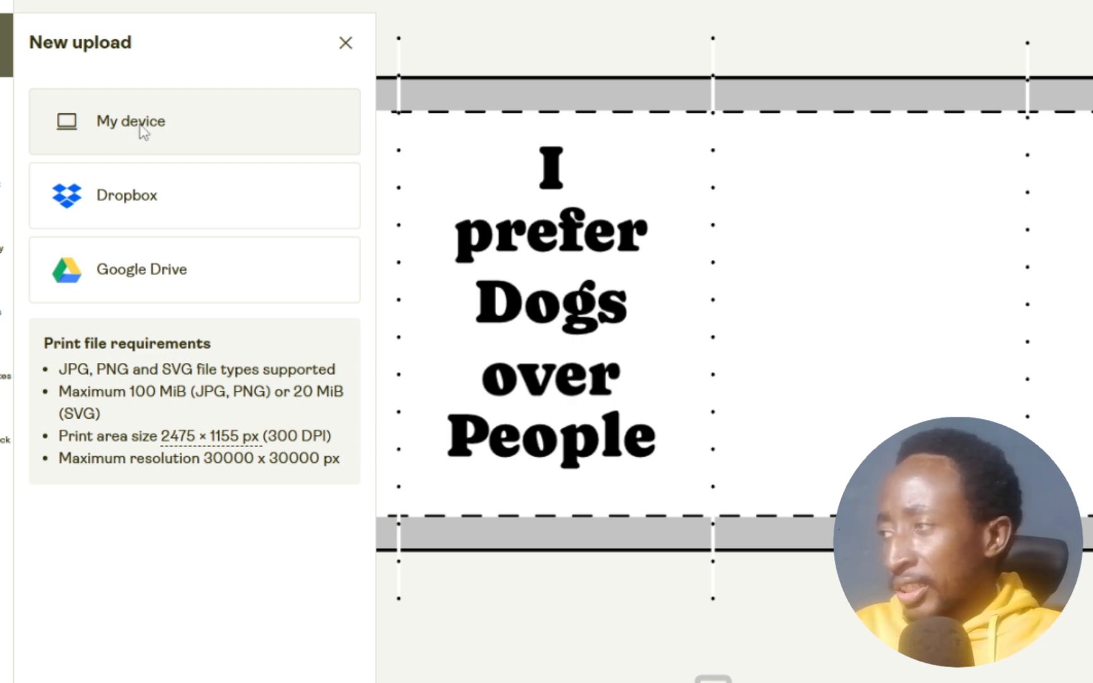
left_click(144, 131)
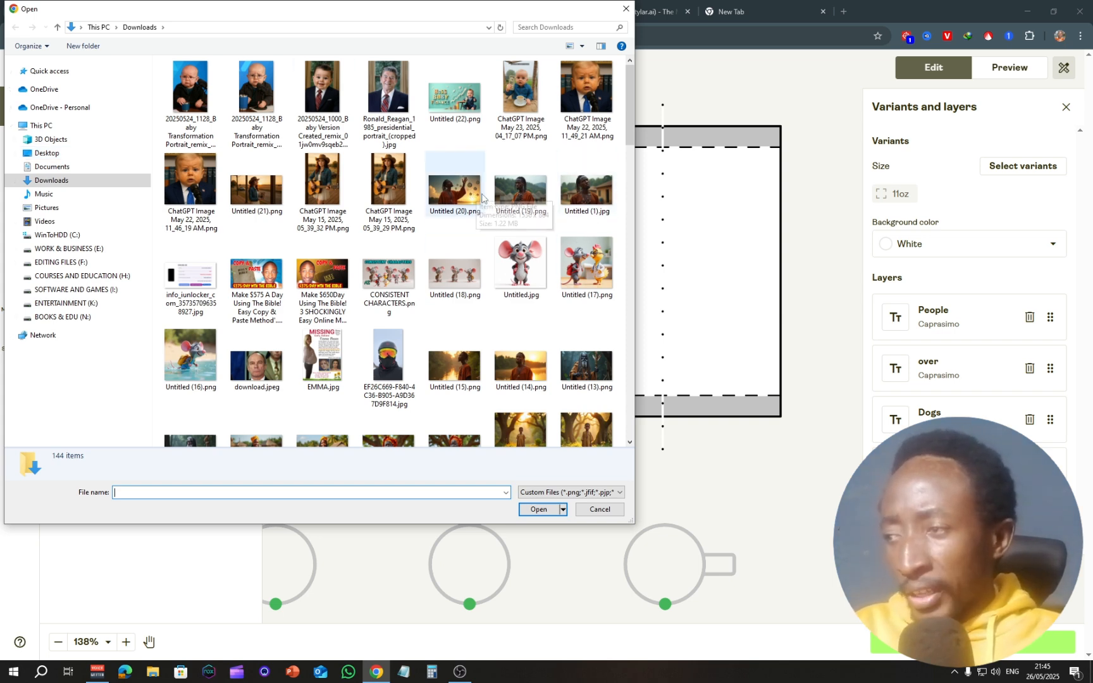
scroll(512, 256, "down", 5)
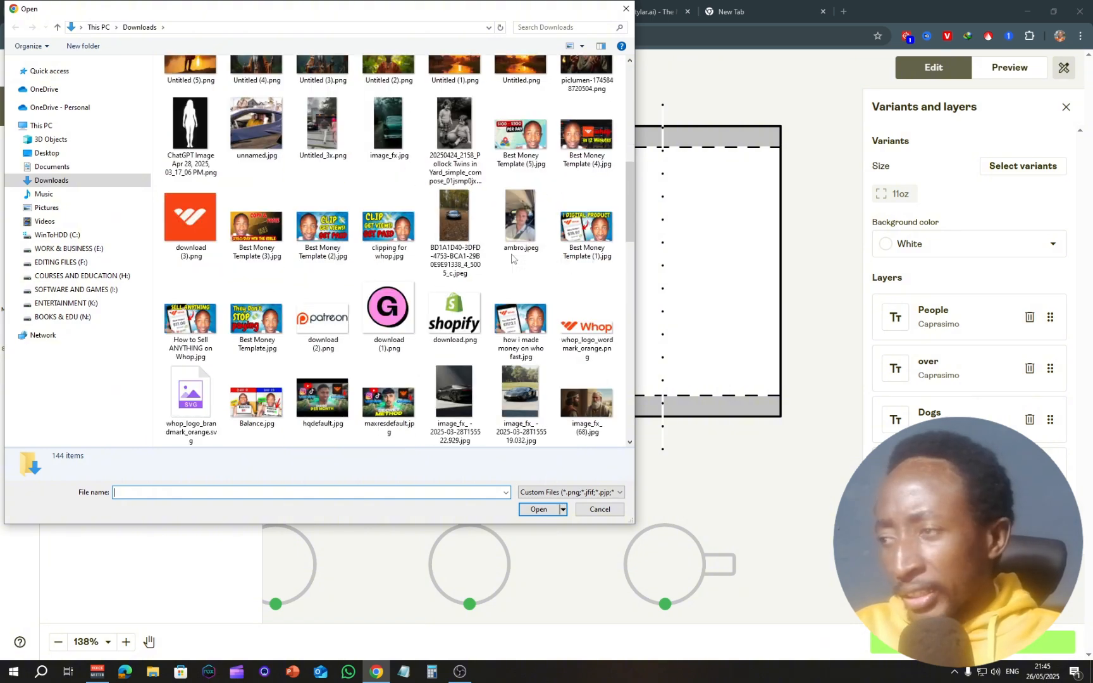
scroll(512, 256, "up", 6)
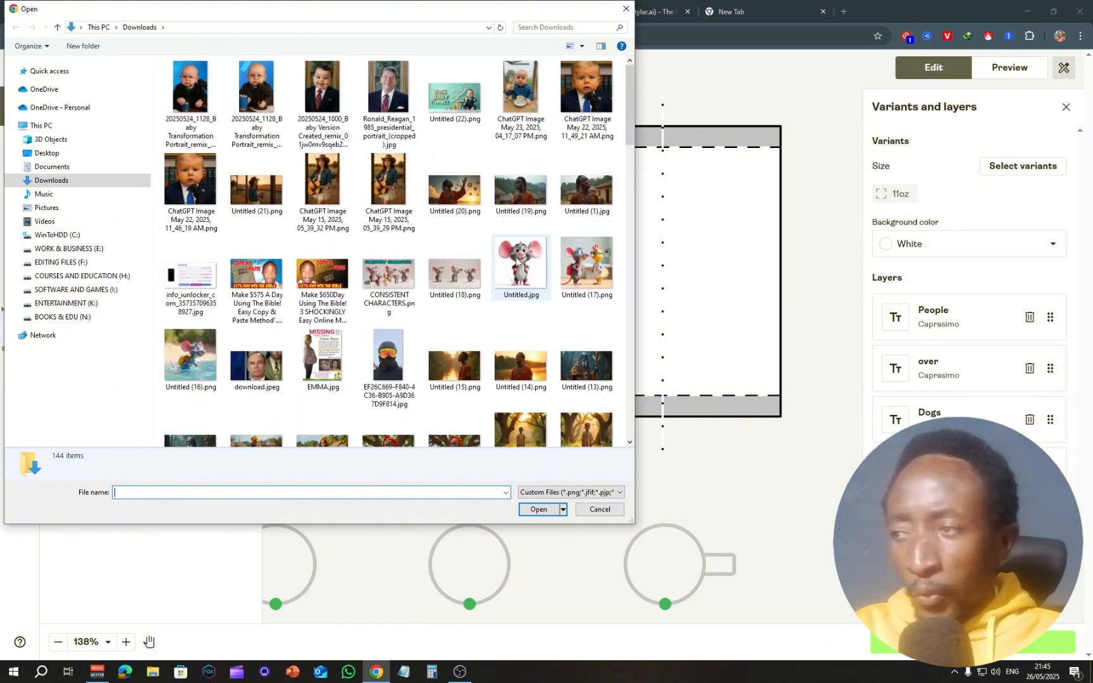
left_click(517, 254)
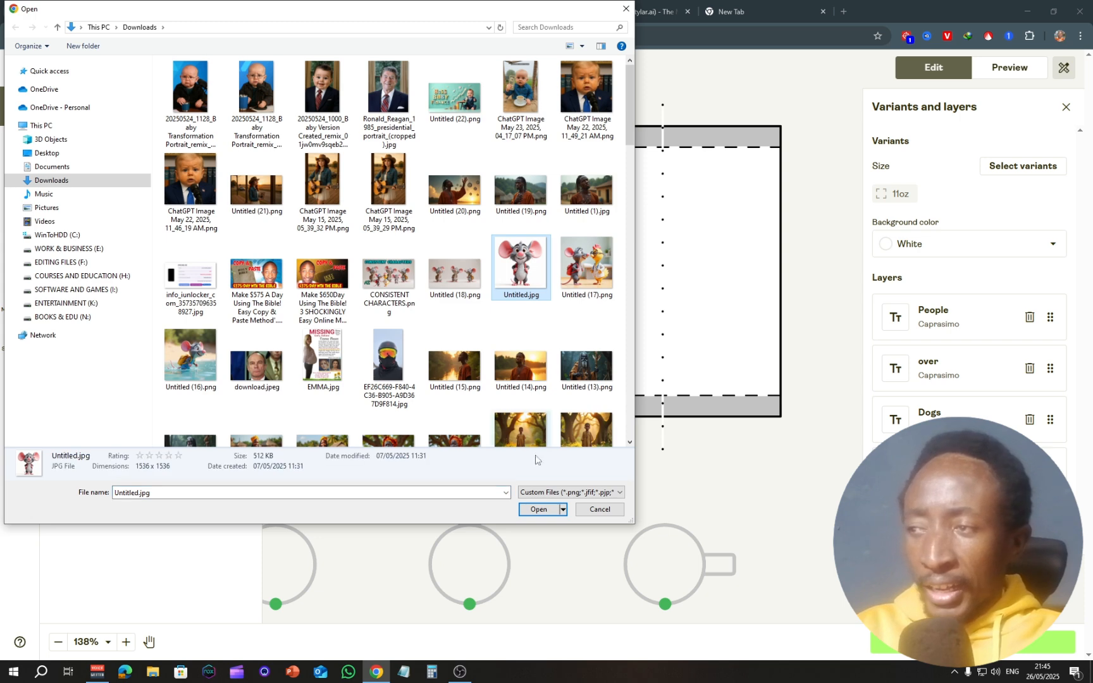
left_click(531, 508)
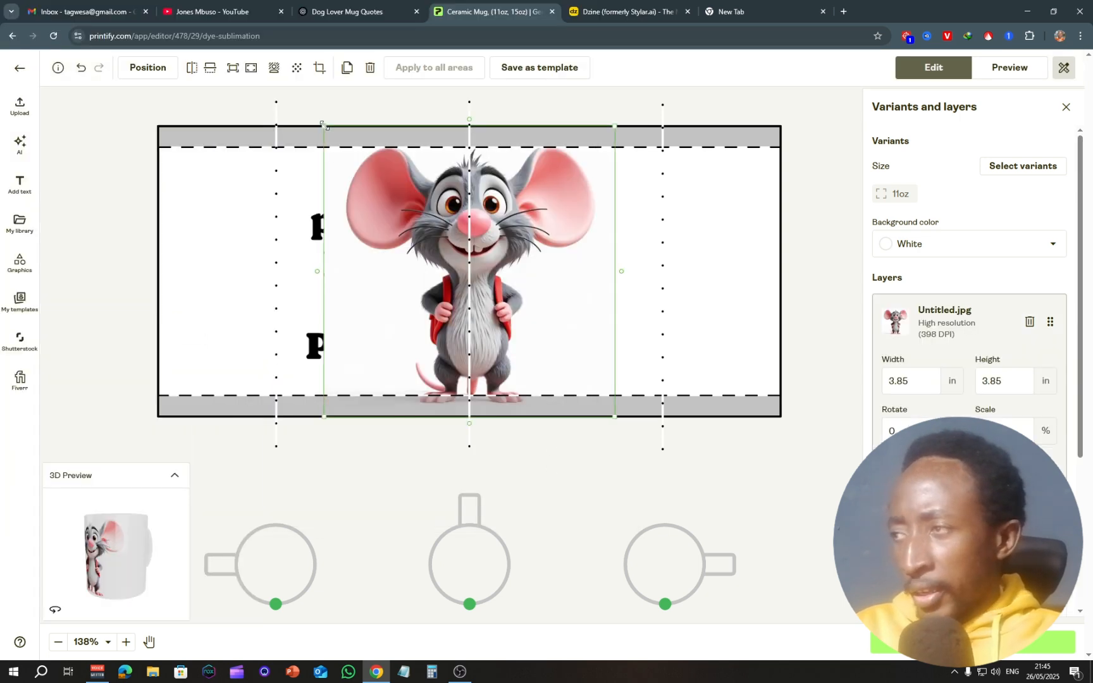
Shrink the mouse image to fit between the middle and right guides beside the quote, and save the mug product.
left_click_drag(330, 129, 443, 244)
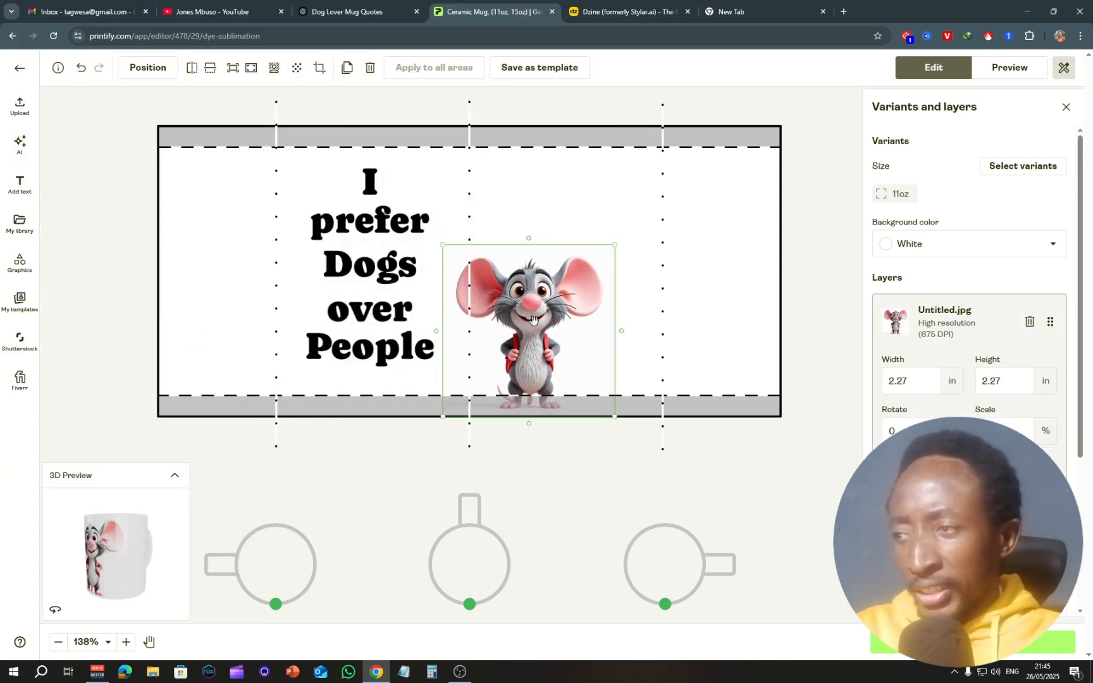
left_click_drag(533, 321, 571, 264)
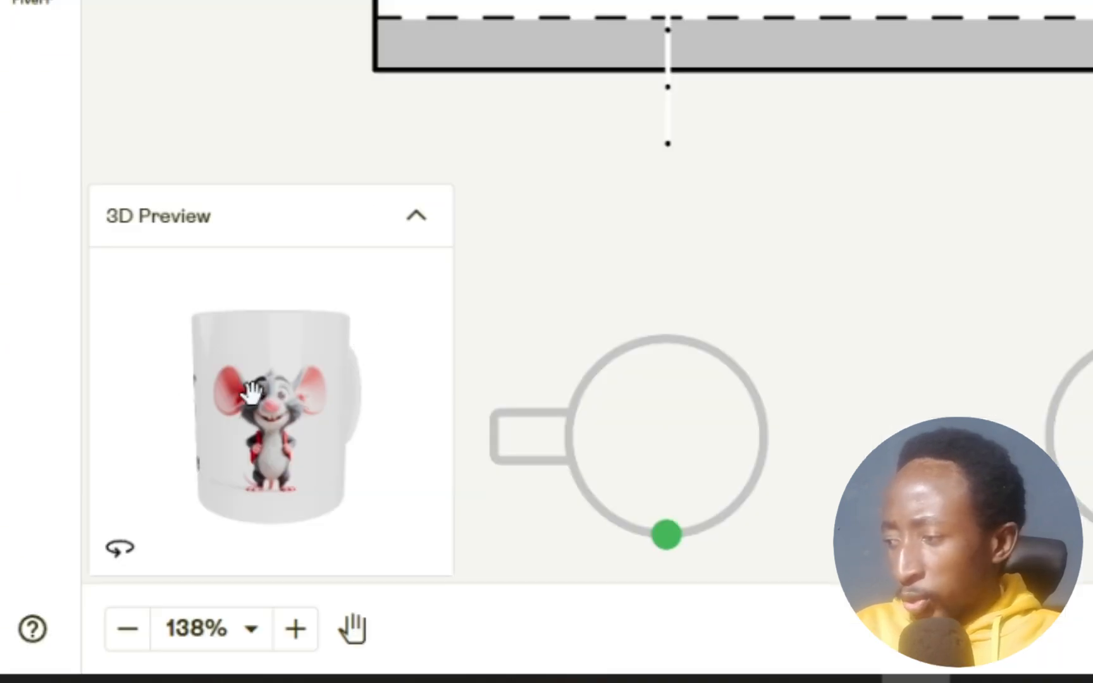
left_click_drag(269, 389, 268, 354)
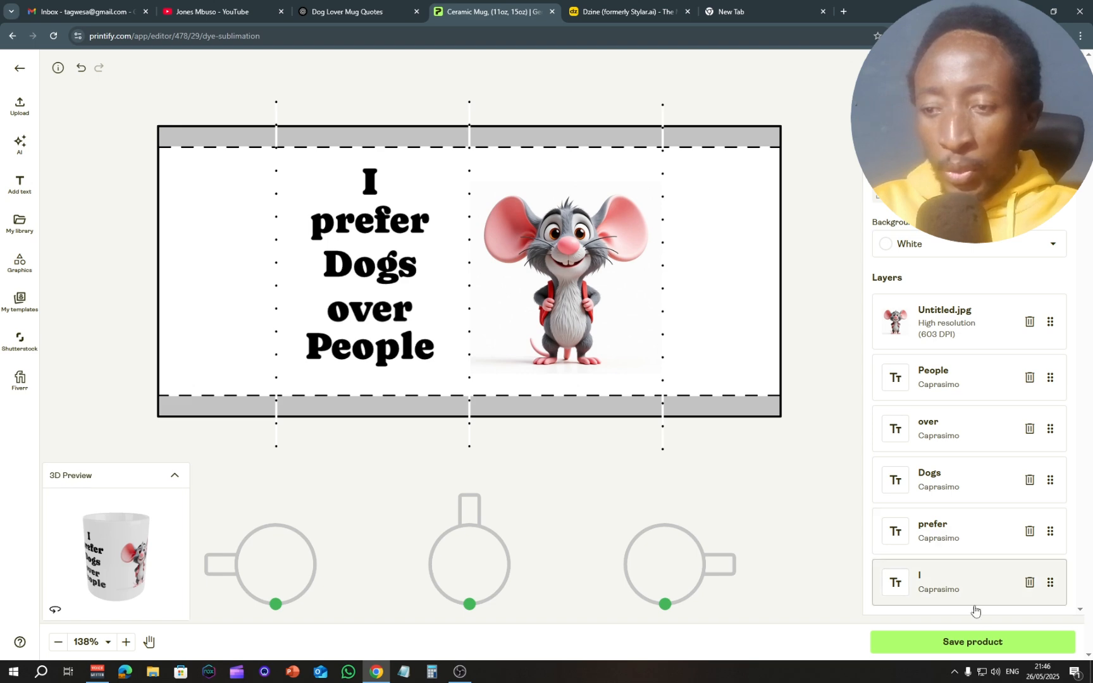
left_click(981, 644)
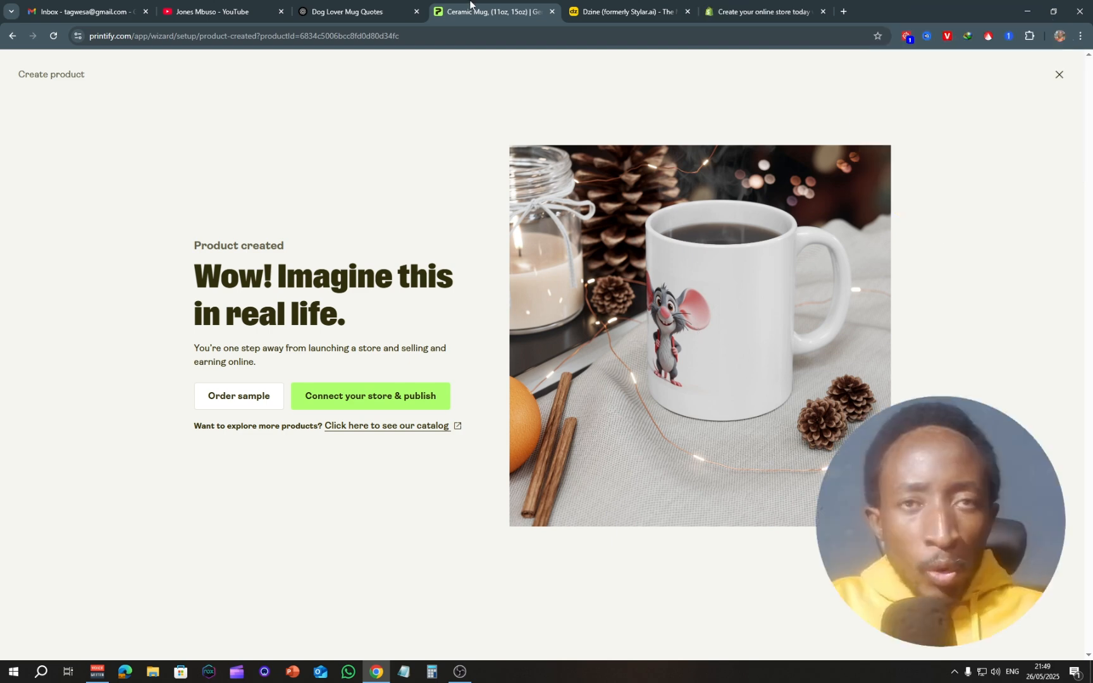
Switch to the Shopify free trial page and start signing up with the e-mail address.
left_click(740, 9)
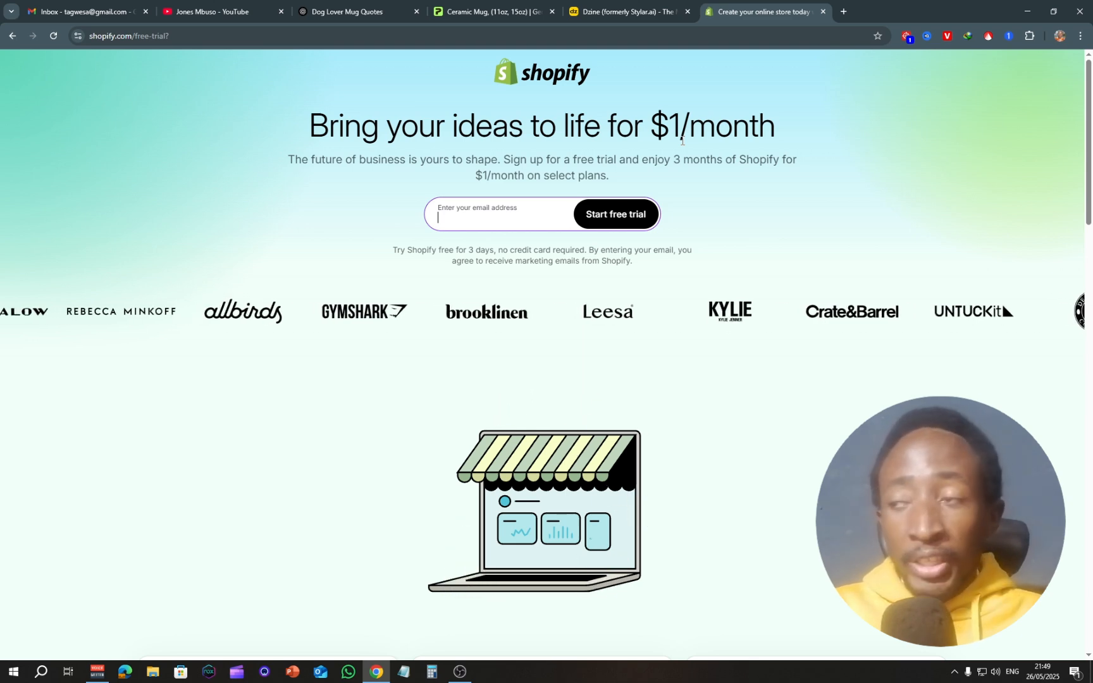
left_click(506, 225)
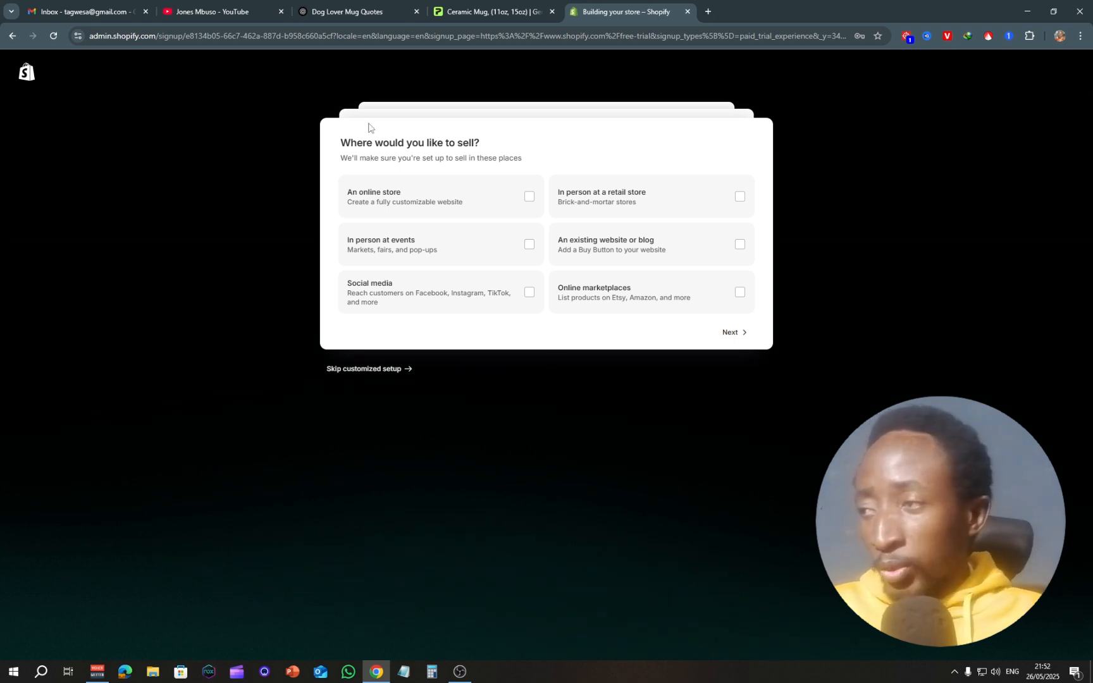
Answer Shopify's setup questions with An online store, New business or idea and Print-on-demand products, and skip choosing a plan.
left_click(401, 200)
left_click(731, 333)
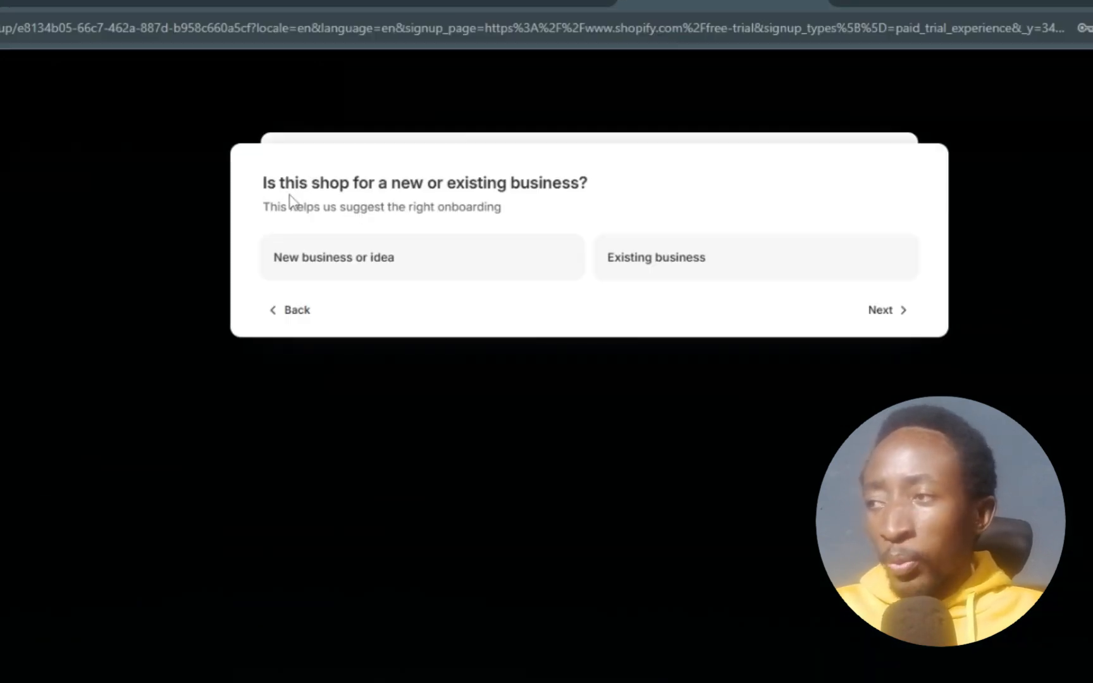
left_click(402, 268)
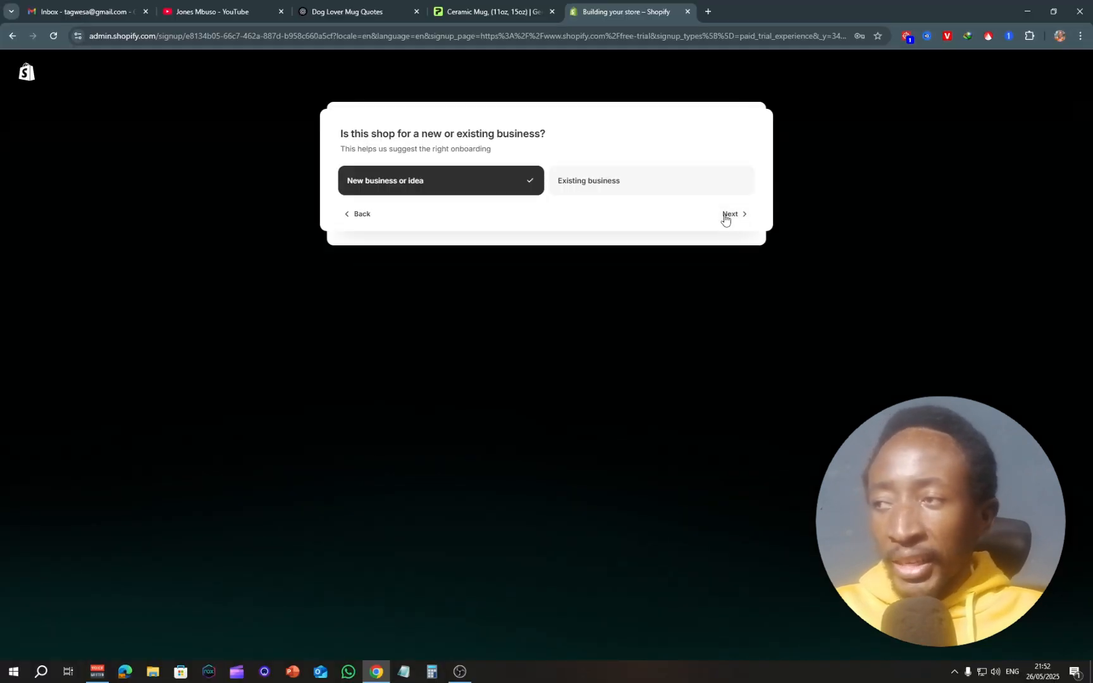
left_click(885, 310)
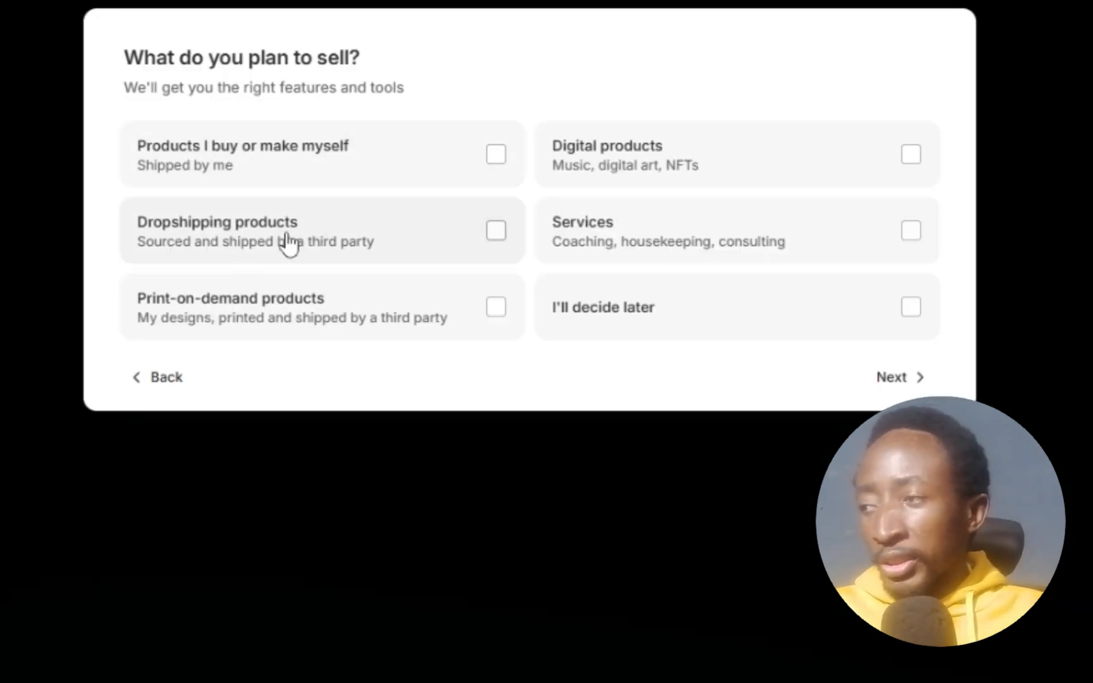
left_click(304, 308)
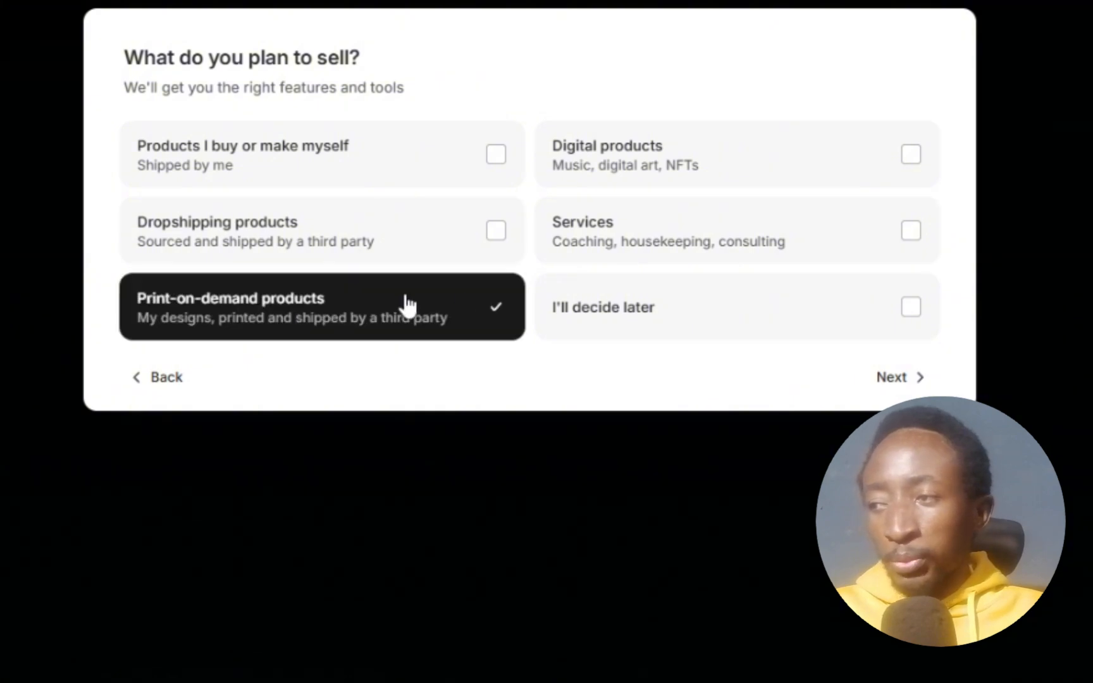
left_click(909, 380)
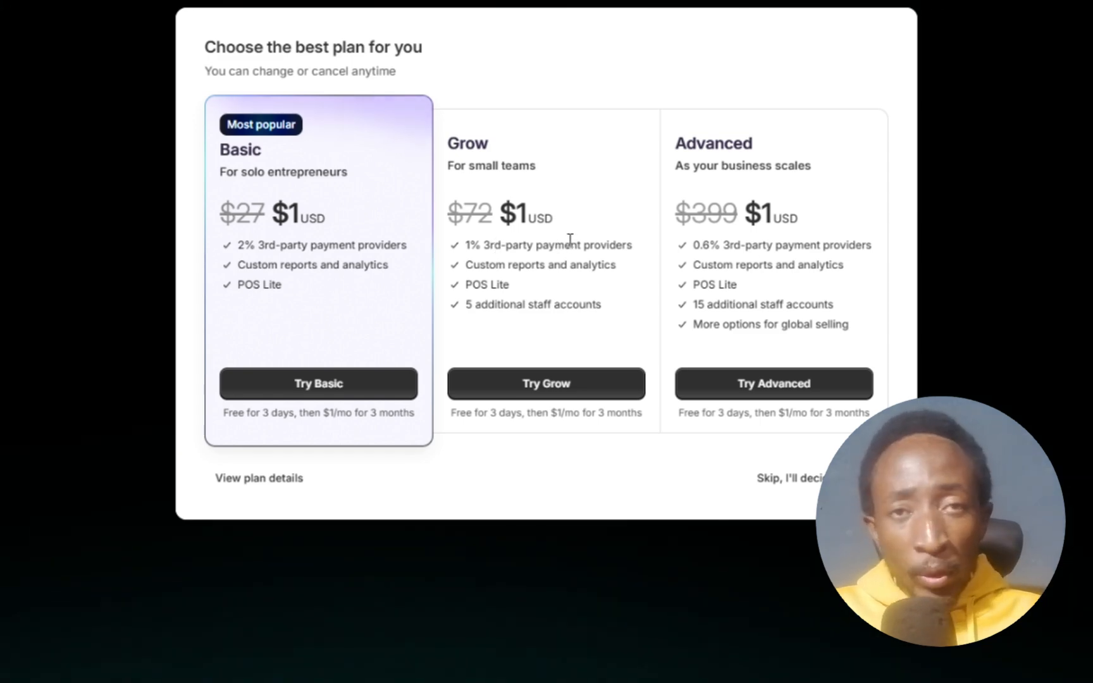
left_click(811, 479)
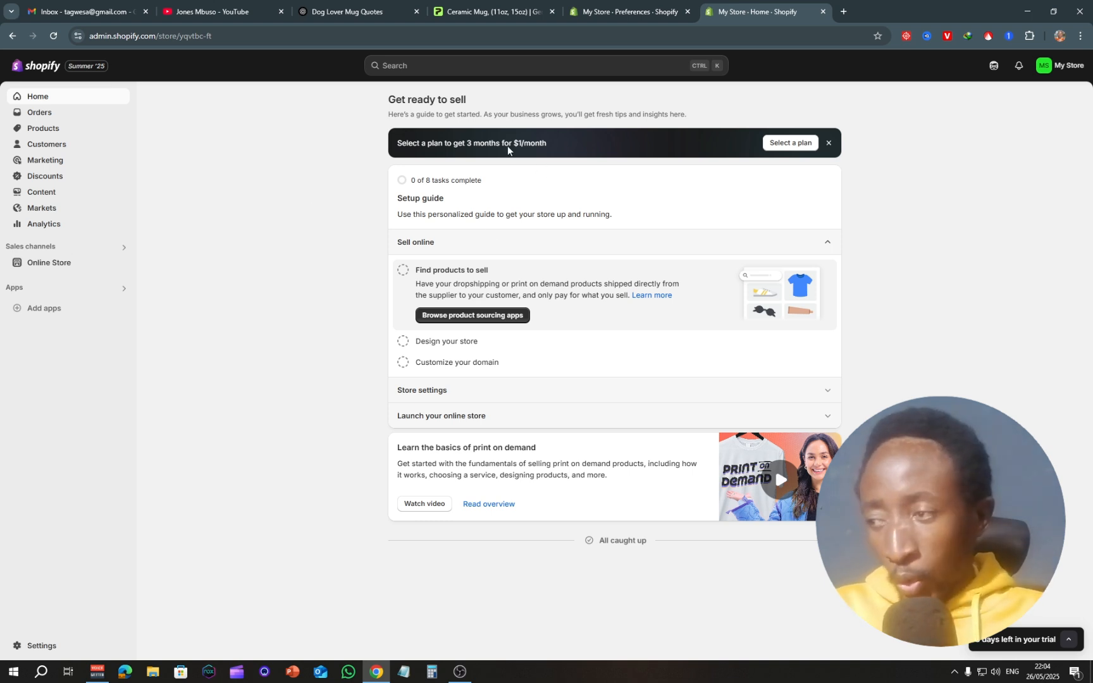
Set the store name to Jones Print Store from the setup guide's store settings and save it.
left_click(425, 391)
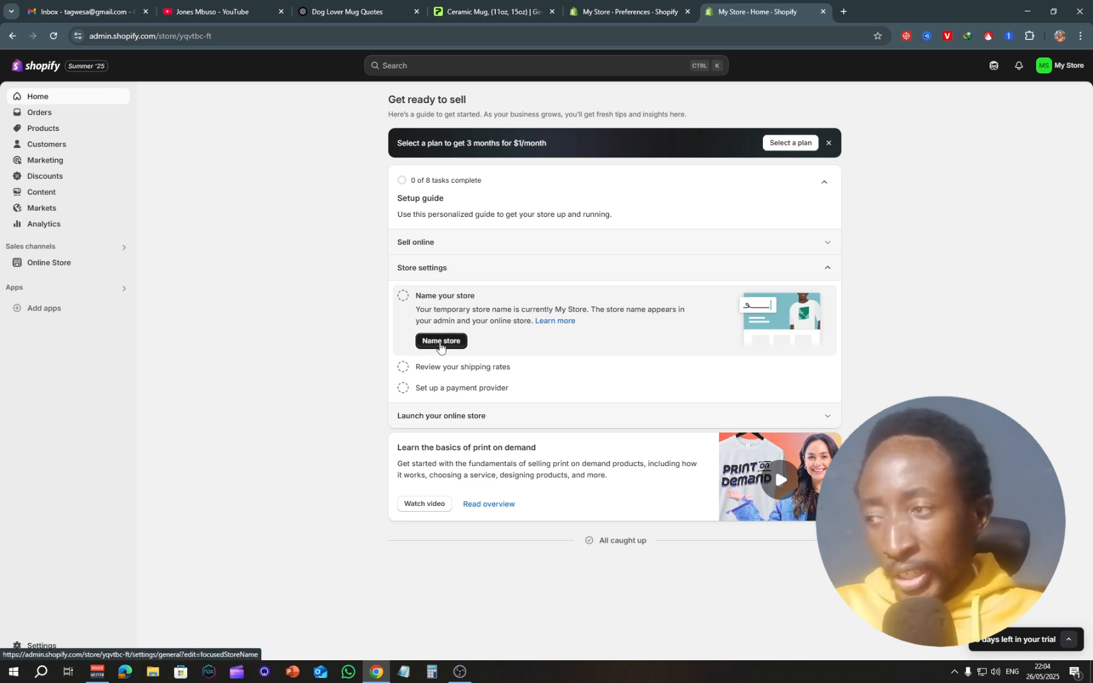
left_click(439, 342)
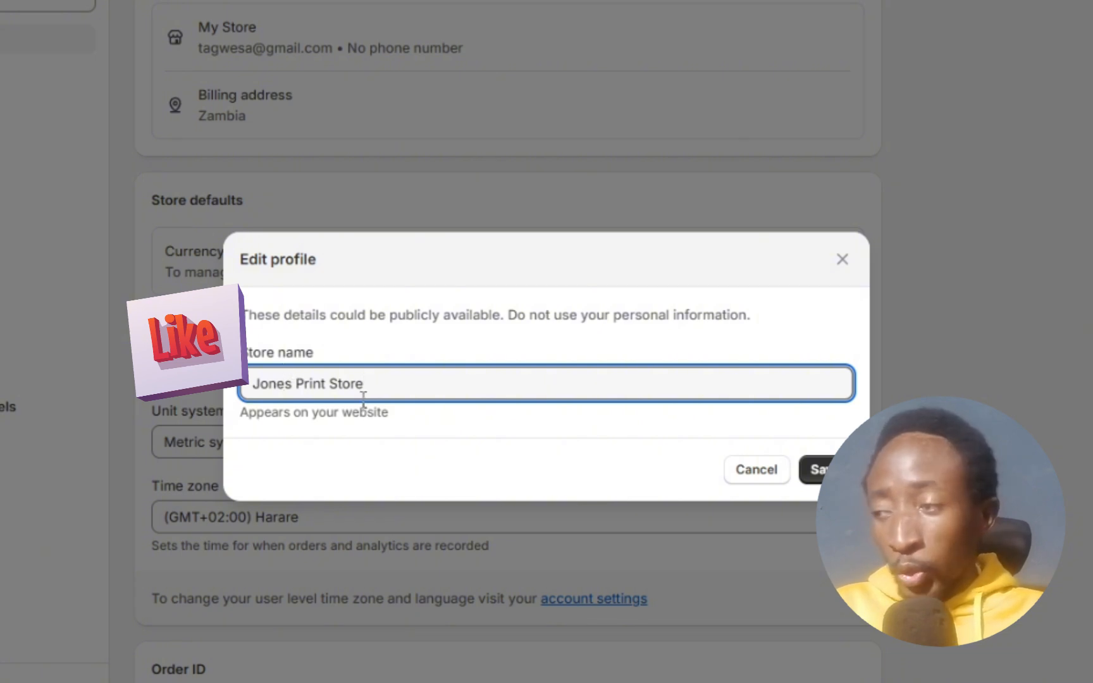
left_click(812, 470)
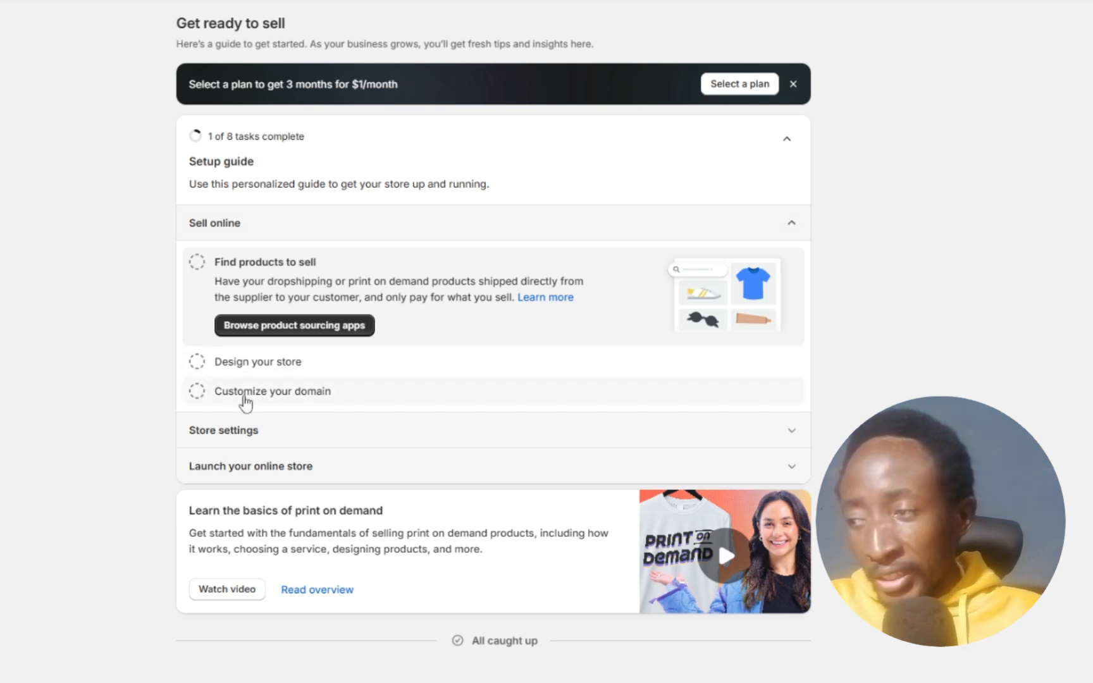
Change the store's myshopify.com domain to jonesprintstore1 from the setup guide, trying jonesprintstore first.
left_click(245, 396)
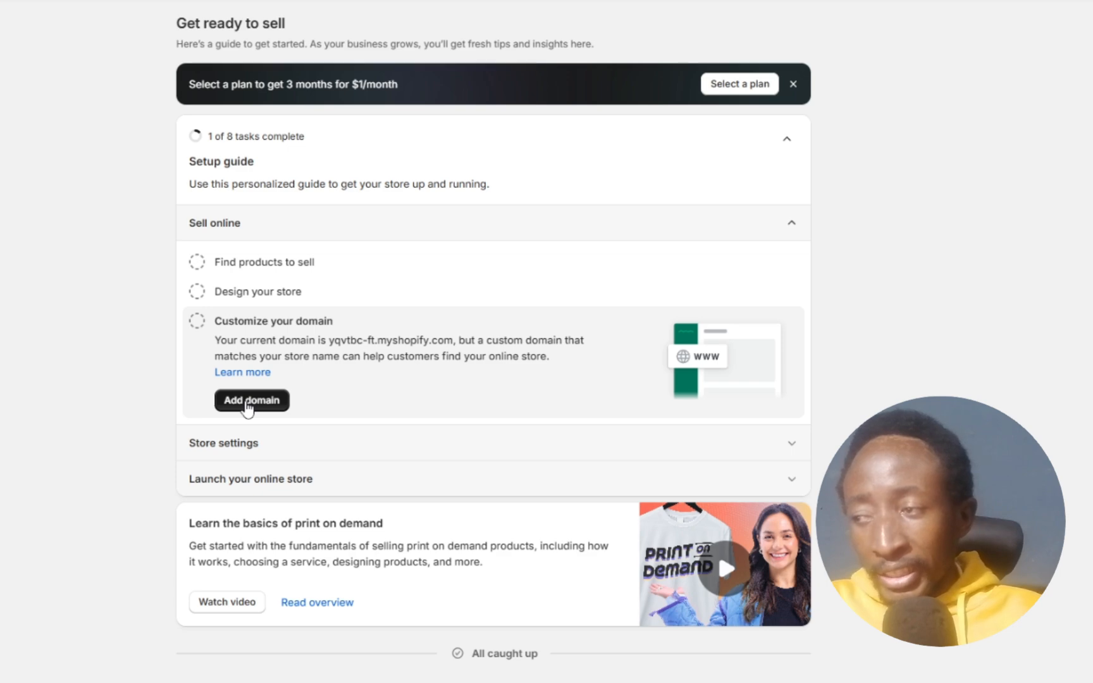
left_click(250, 400)
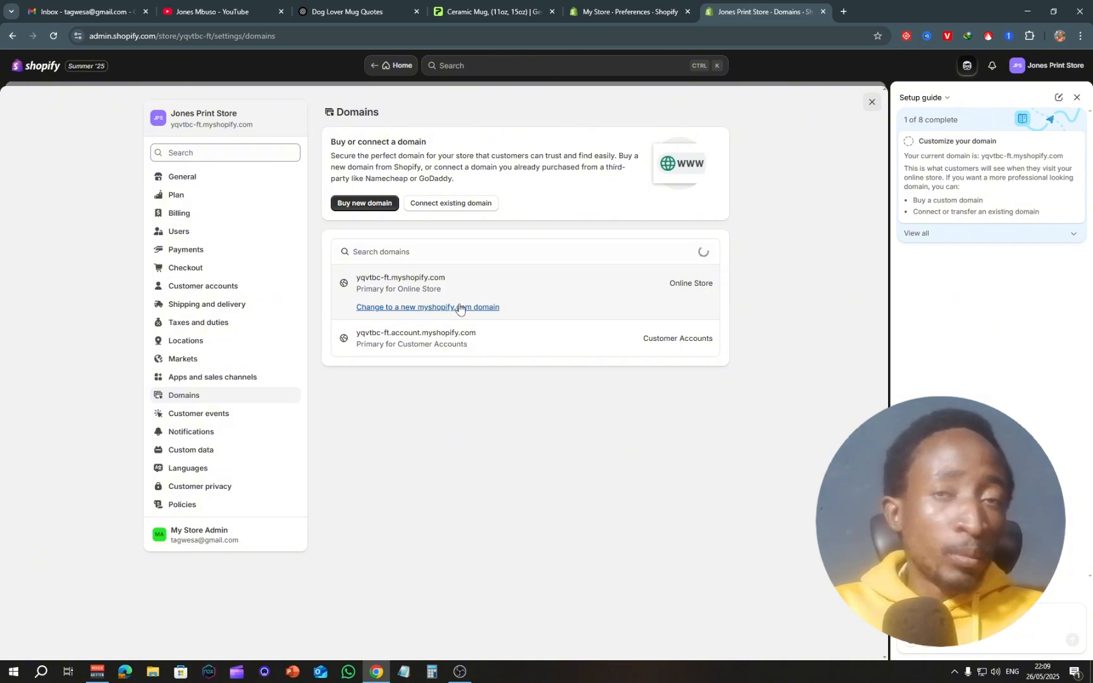
left_click(409, 307)
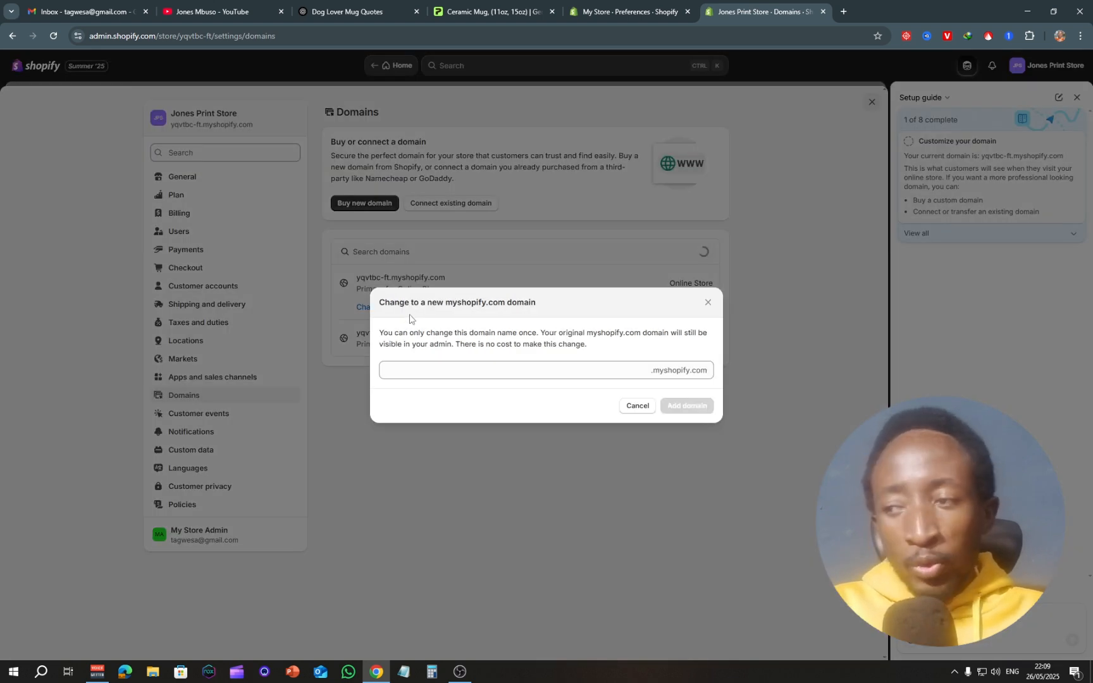
left_click(428, 373)
type("J")
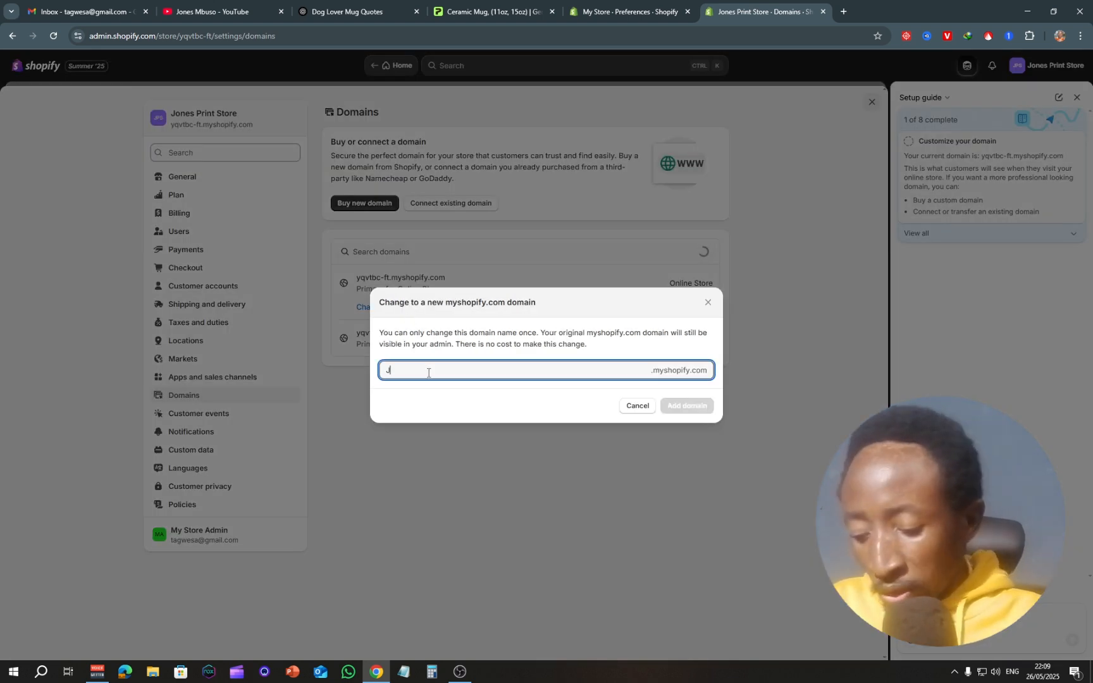
type("onesprintstore")
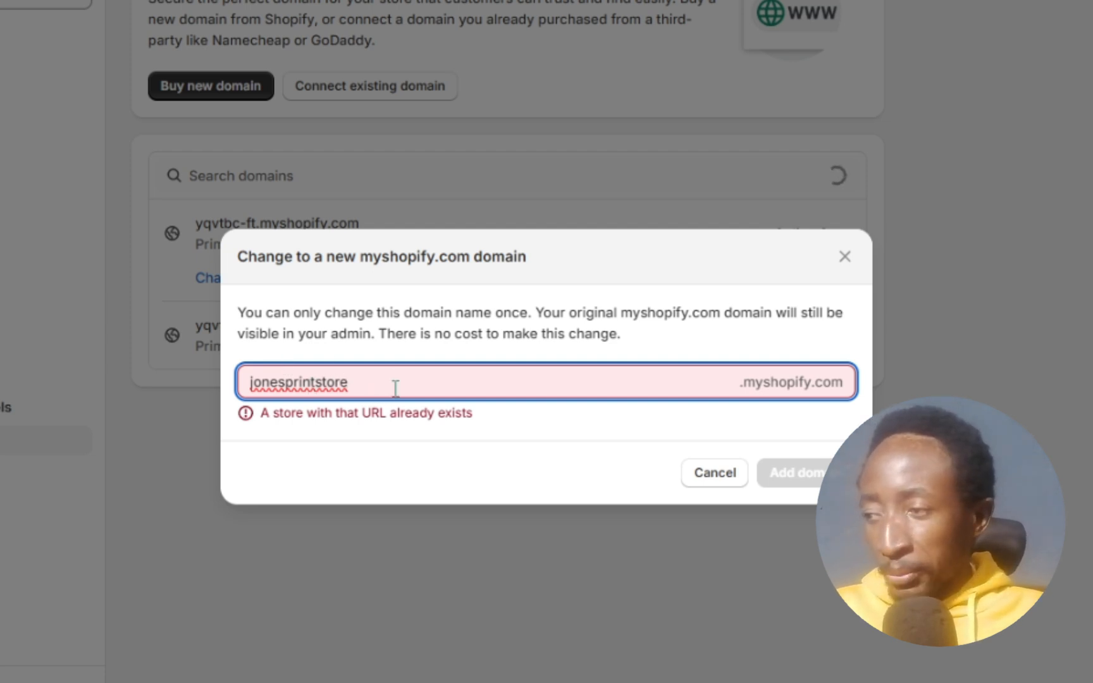
type("1")
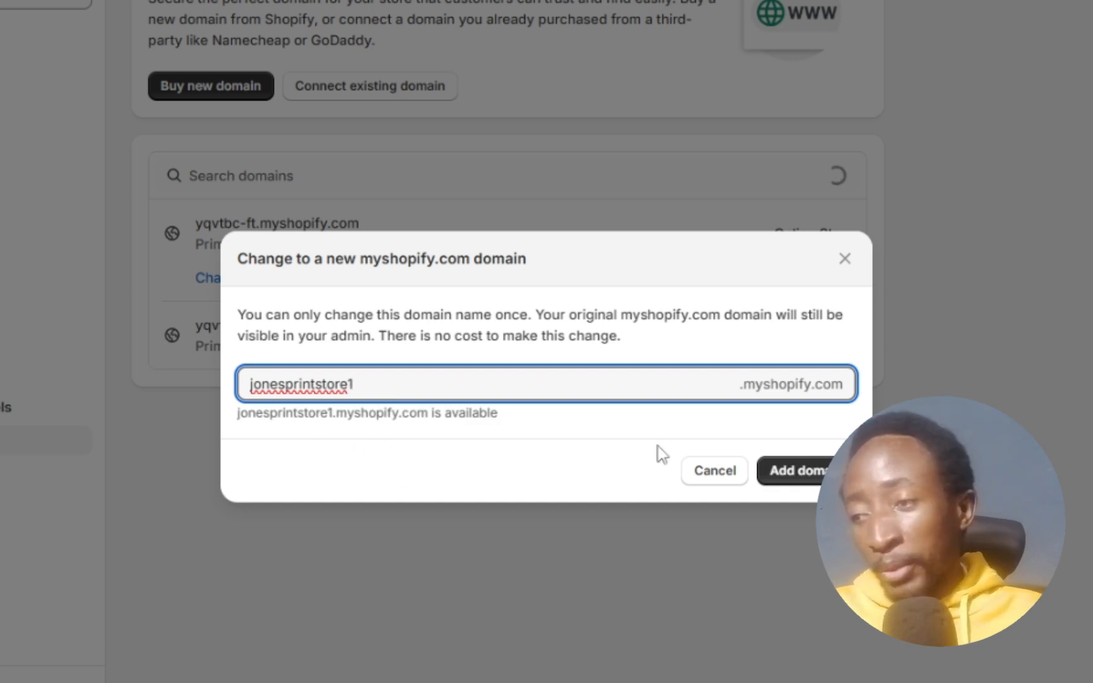
left_click(816, 473)
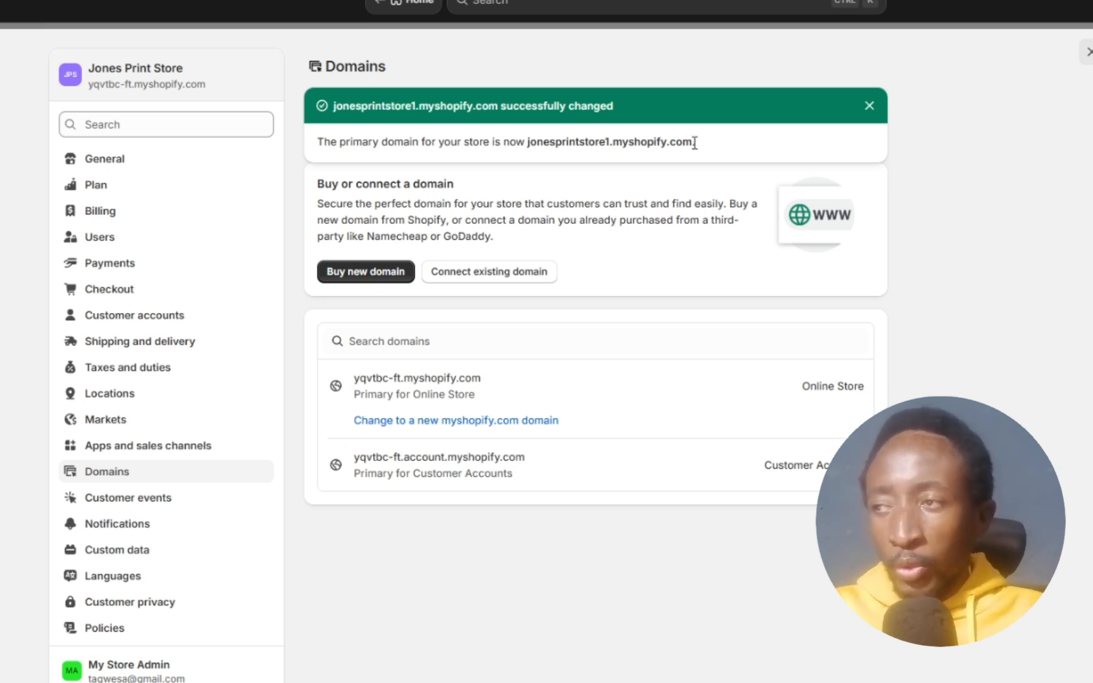
Copy the jonesprintstore1.myshopify.com address, switch to Printify and enter it as the Shopify store URL to connect.
left_click_drag(694, 142, 528, 145)
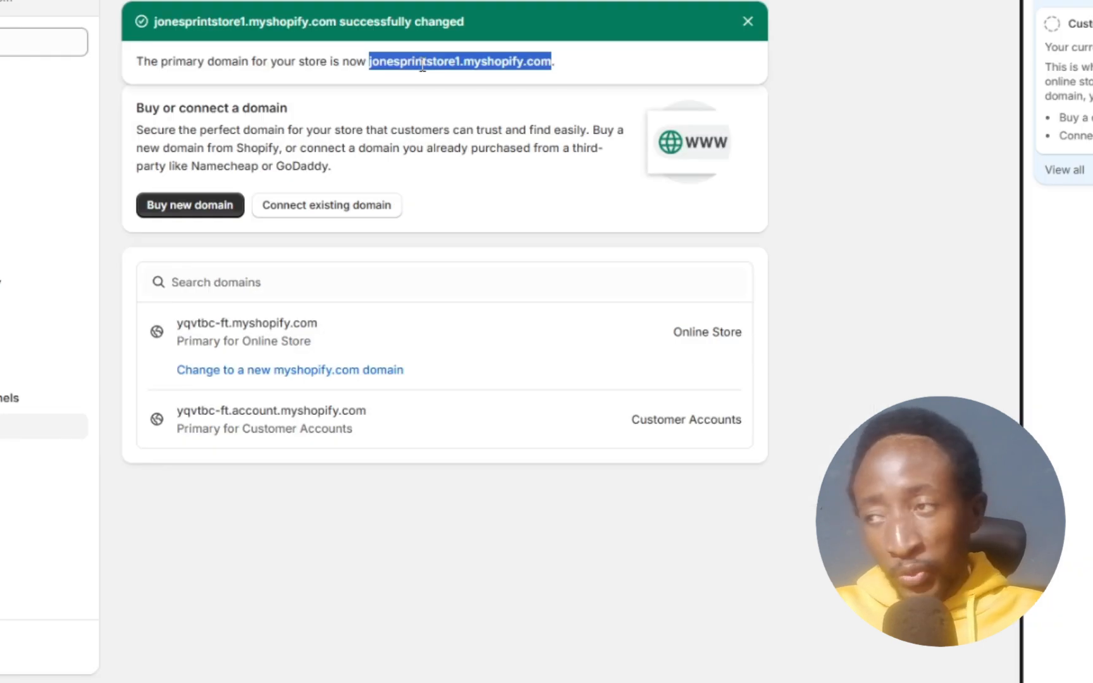
right_click(573, 143)
left_click(482, 89)
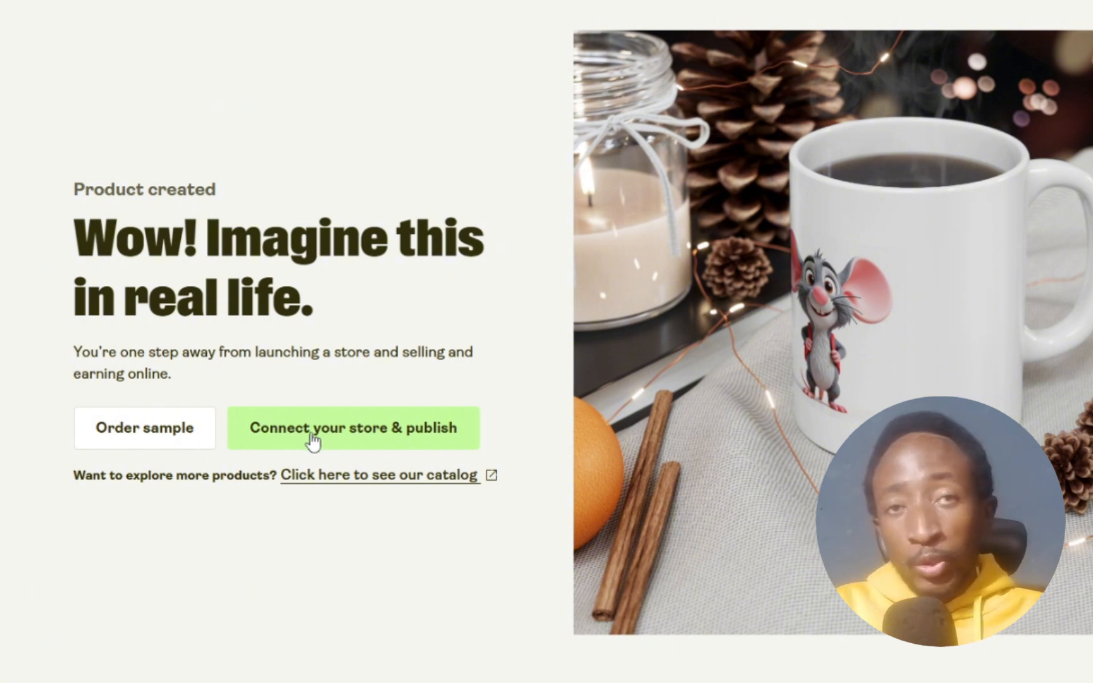
left_click(338, 440)
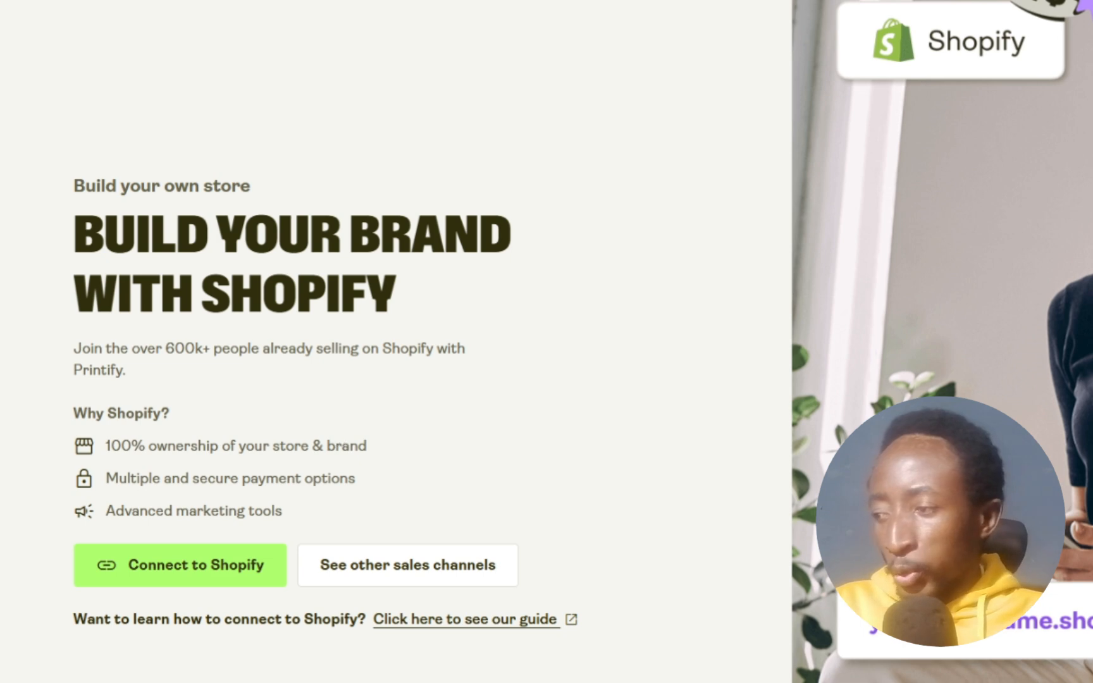
left_click(207, 576)
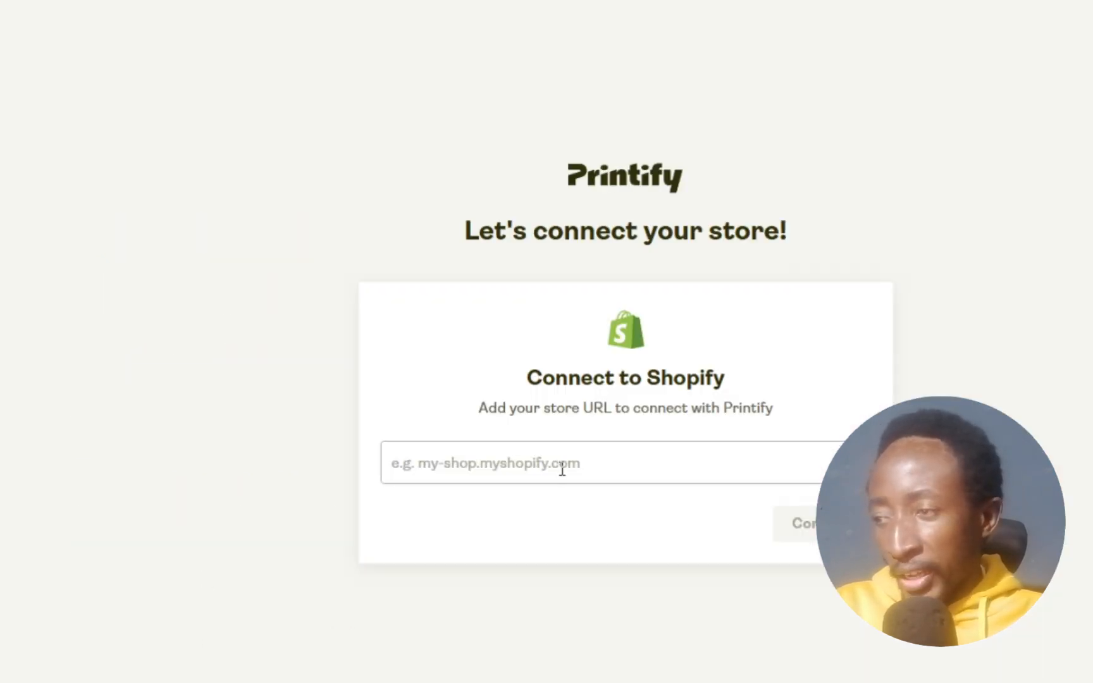
right_click(561, 469)
left_click(610, 246)
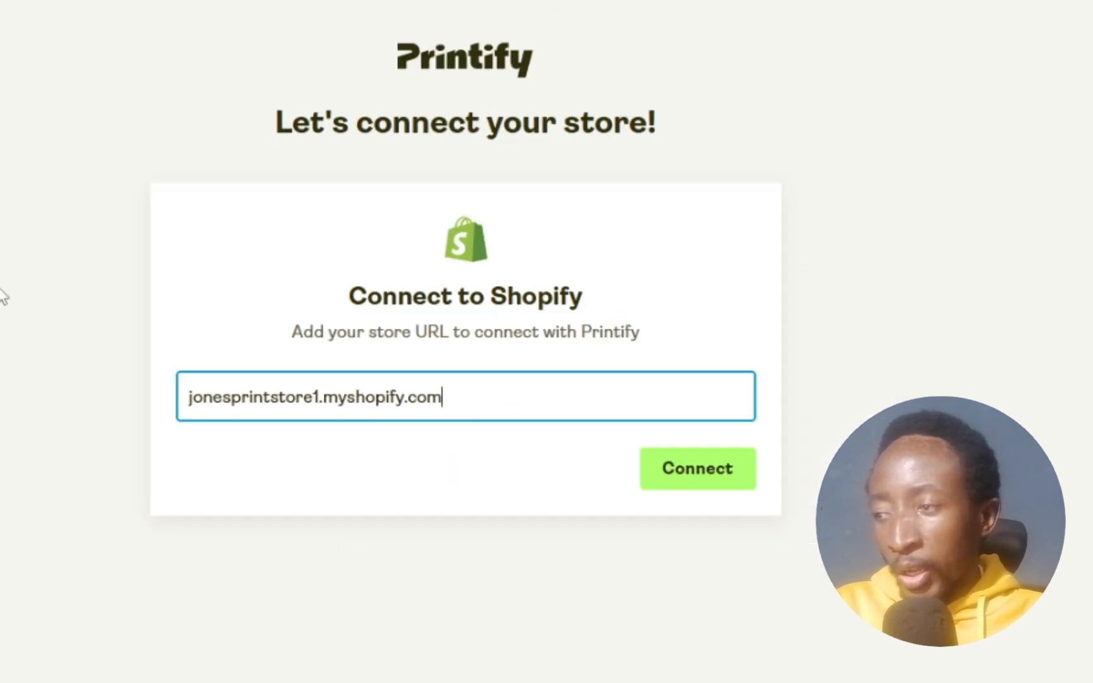
Connect the store, install the Printify: Print on Demand app in Shopify, and sign in to it with the Google account.
left_click(714, 472)
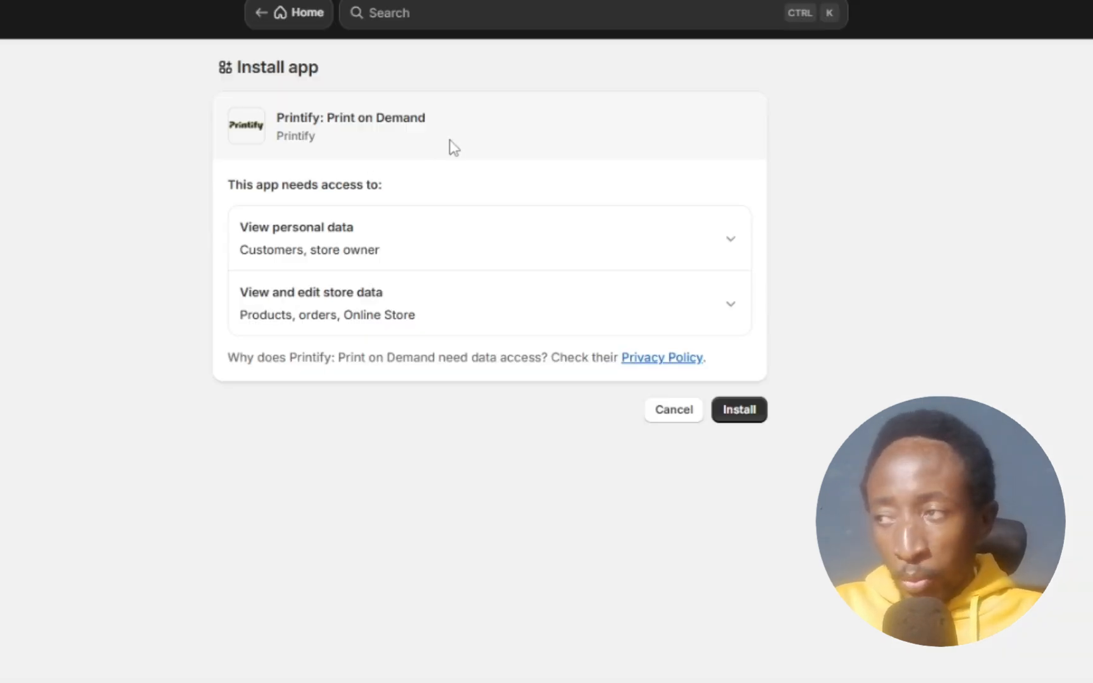
left_click(734, 408)
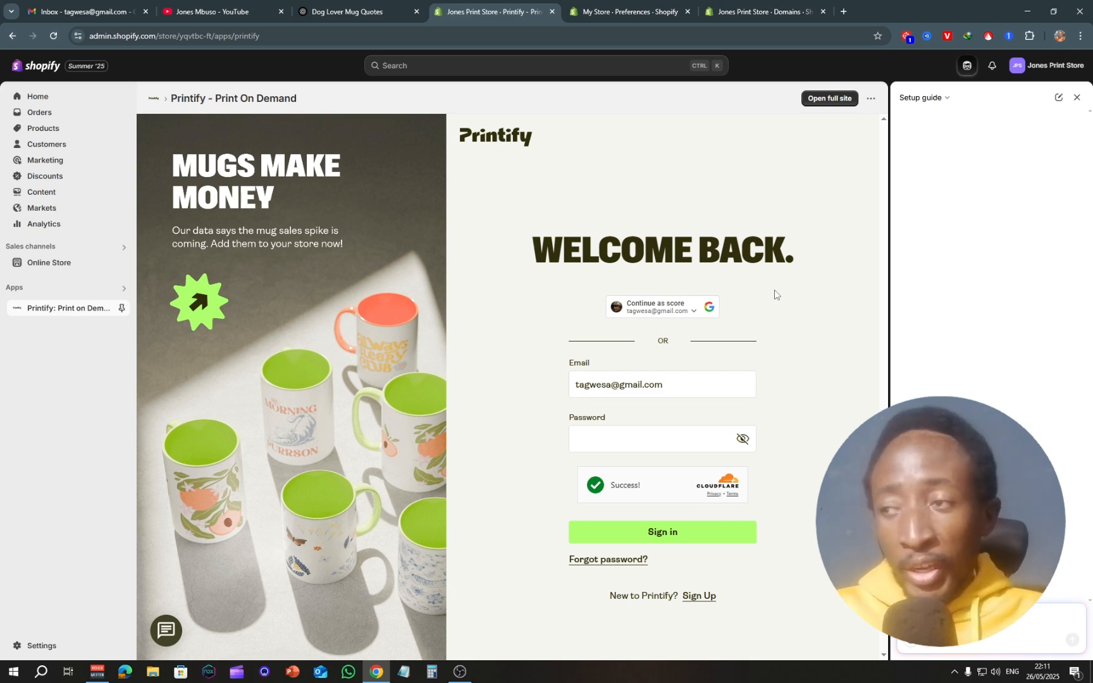
left_click(661, 311)
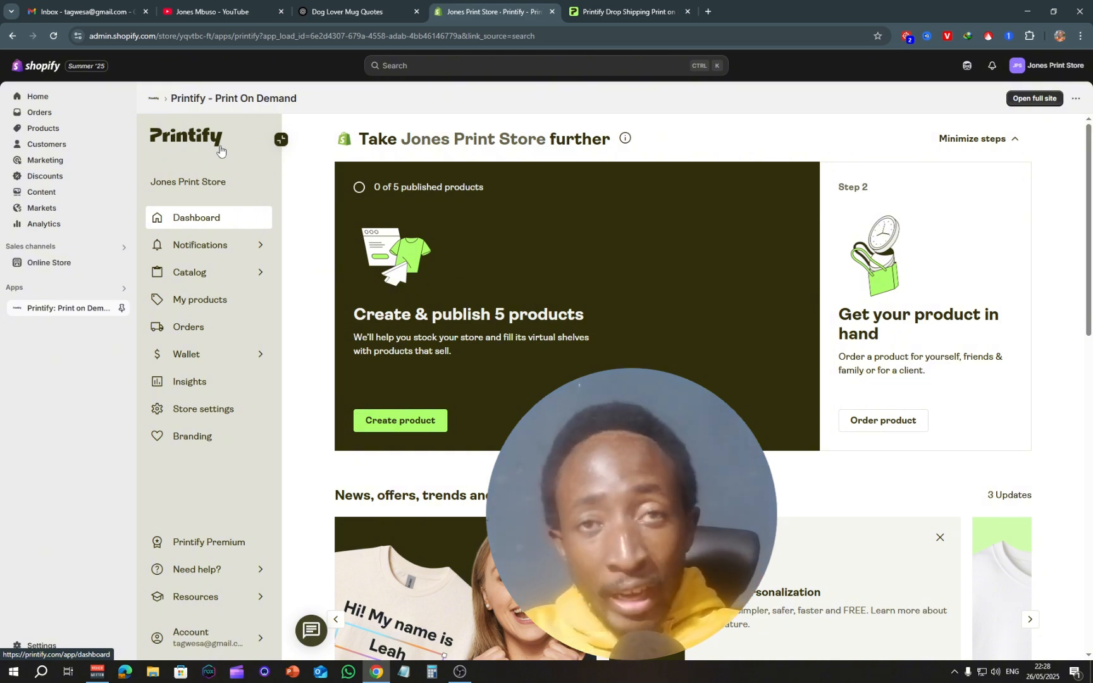
Copy the Ceramic Mug, (11oz, 15oz) from the product list on the Printify site to the Jones Print Store Shopify store.
left_click(201, 303)
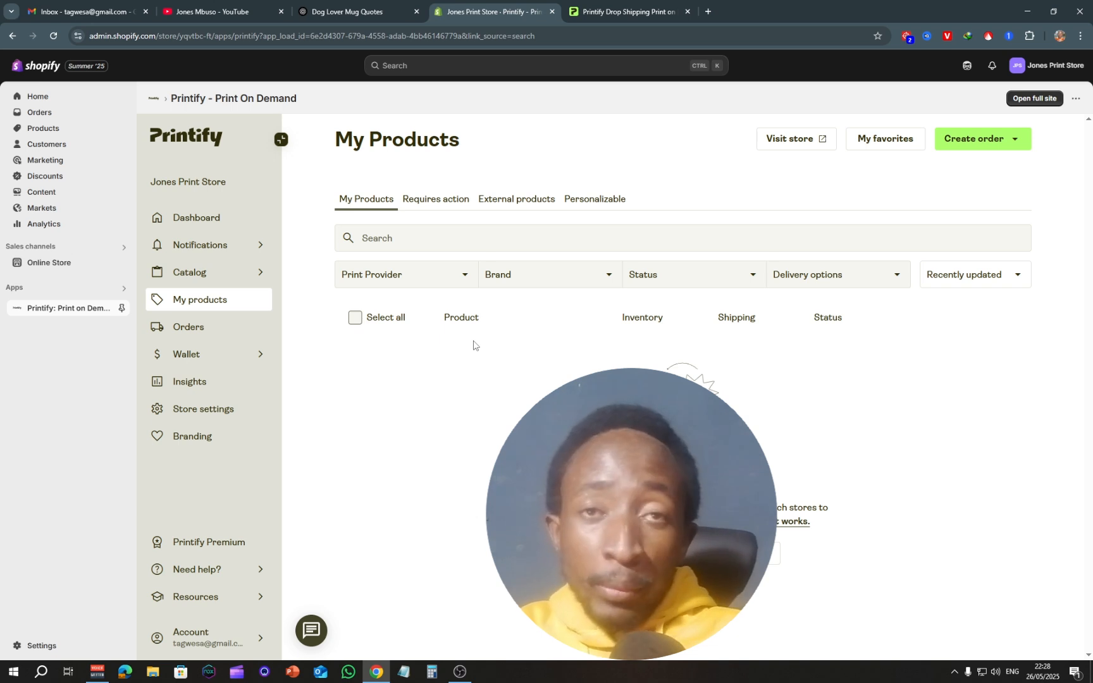
left_click(616, 11)
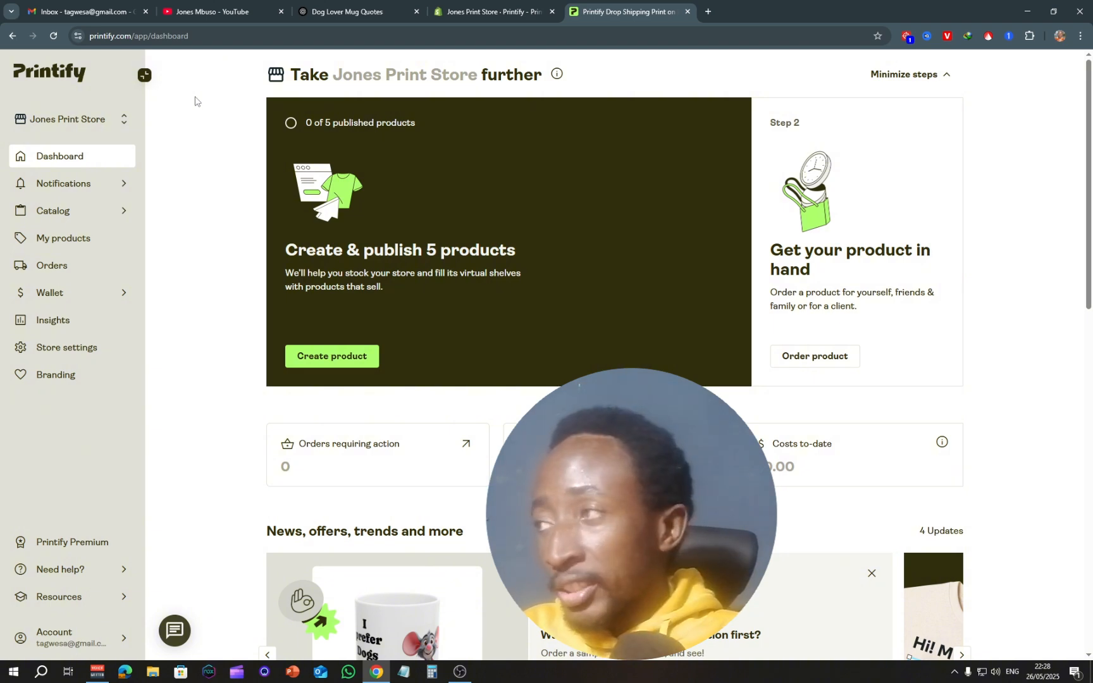
left_click(69, 238)
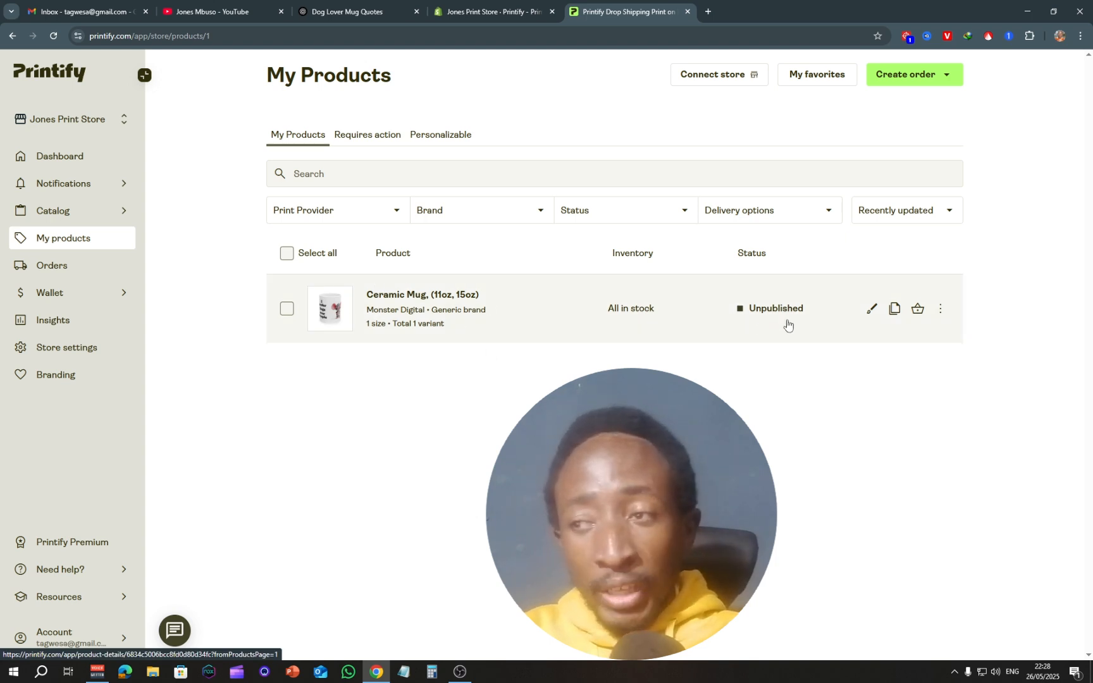
left_click(286, 308)
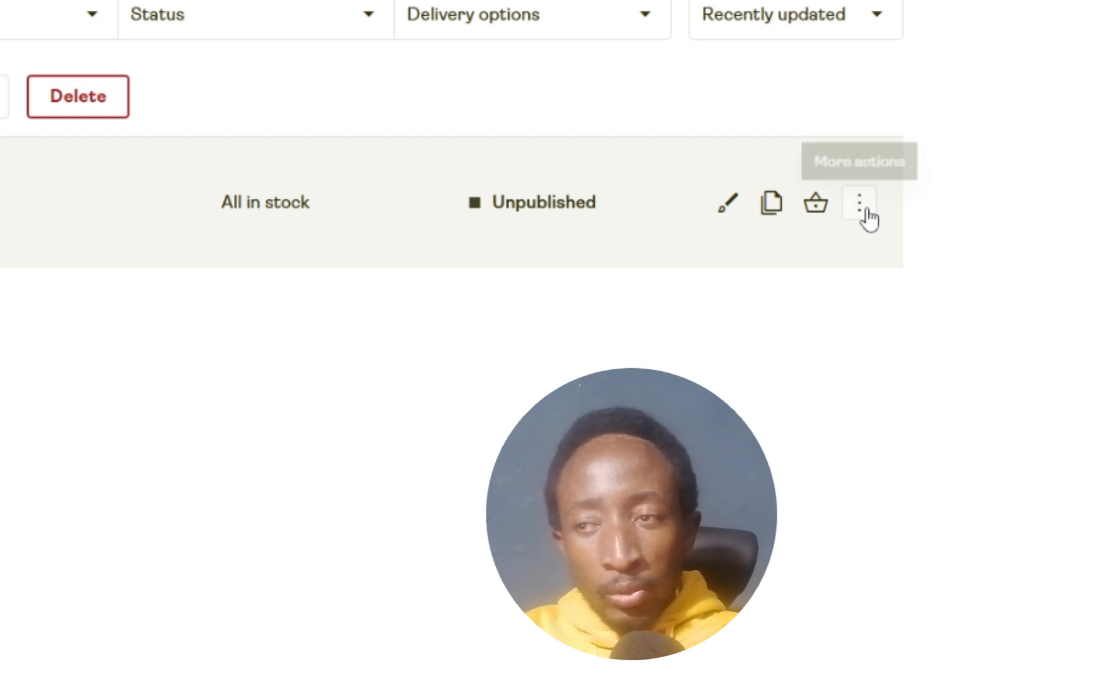
left_click(941, 308)
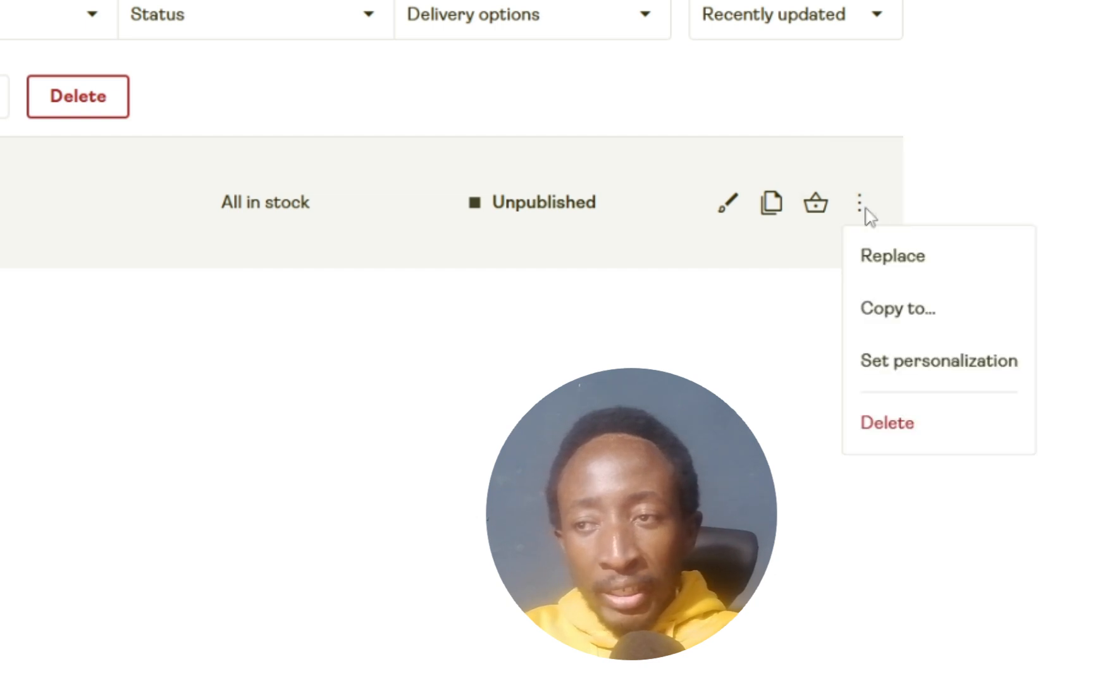
left_click(894, 310)
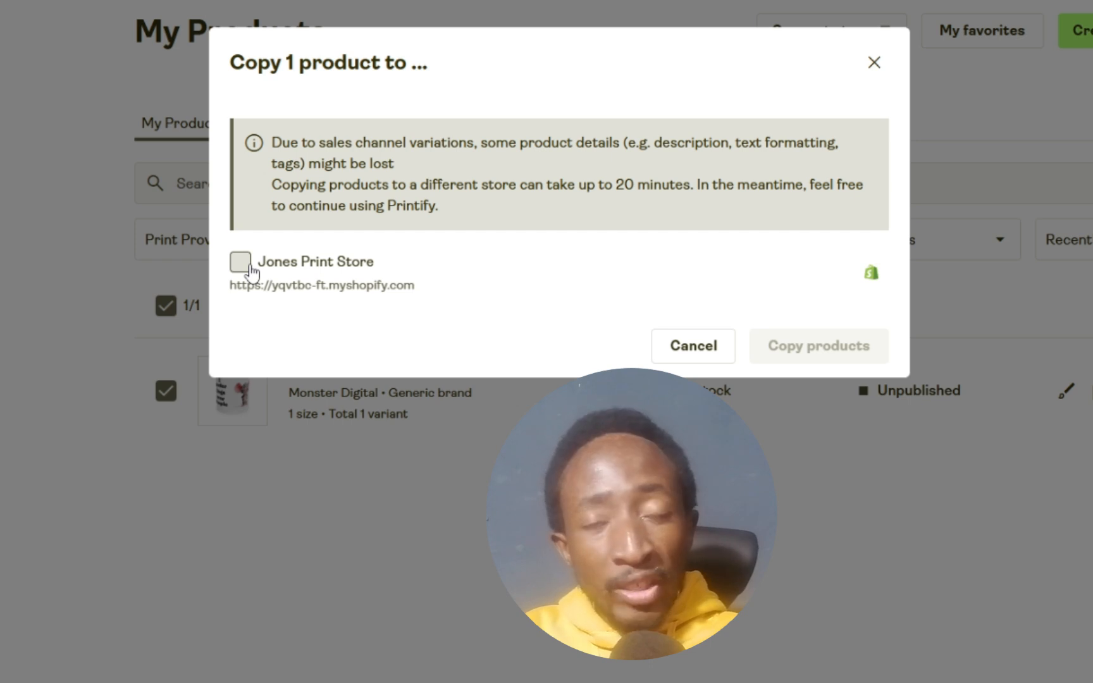
left_click(243, 267)
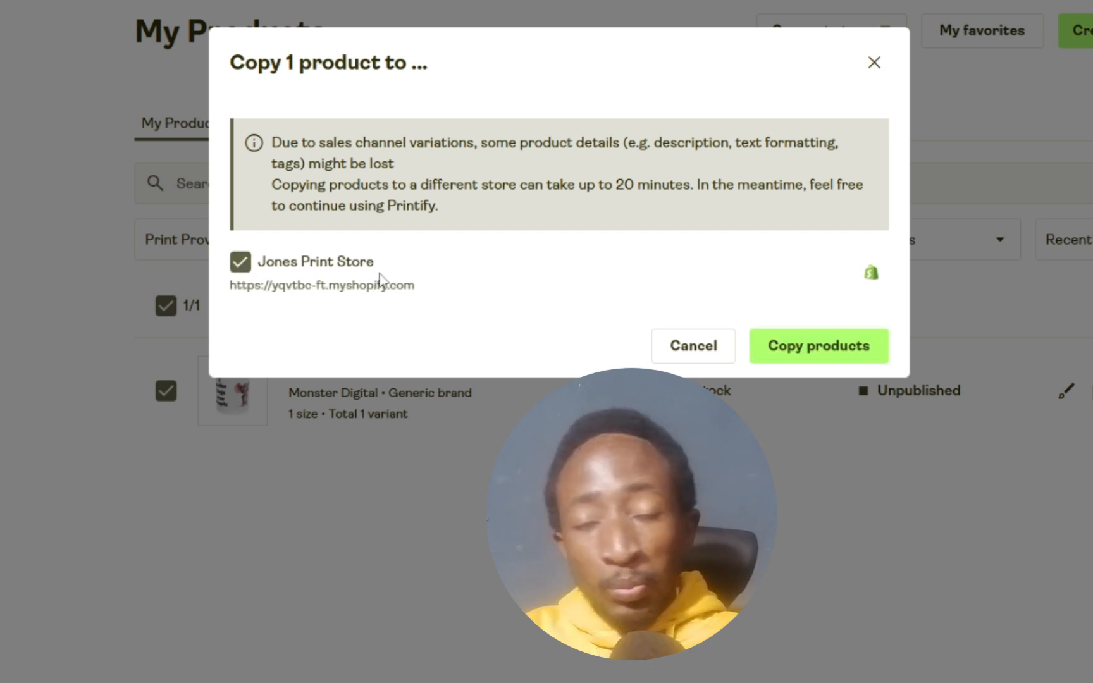
left_click(820, 352)
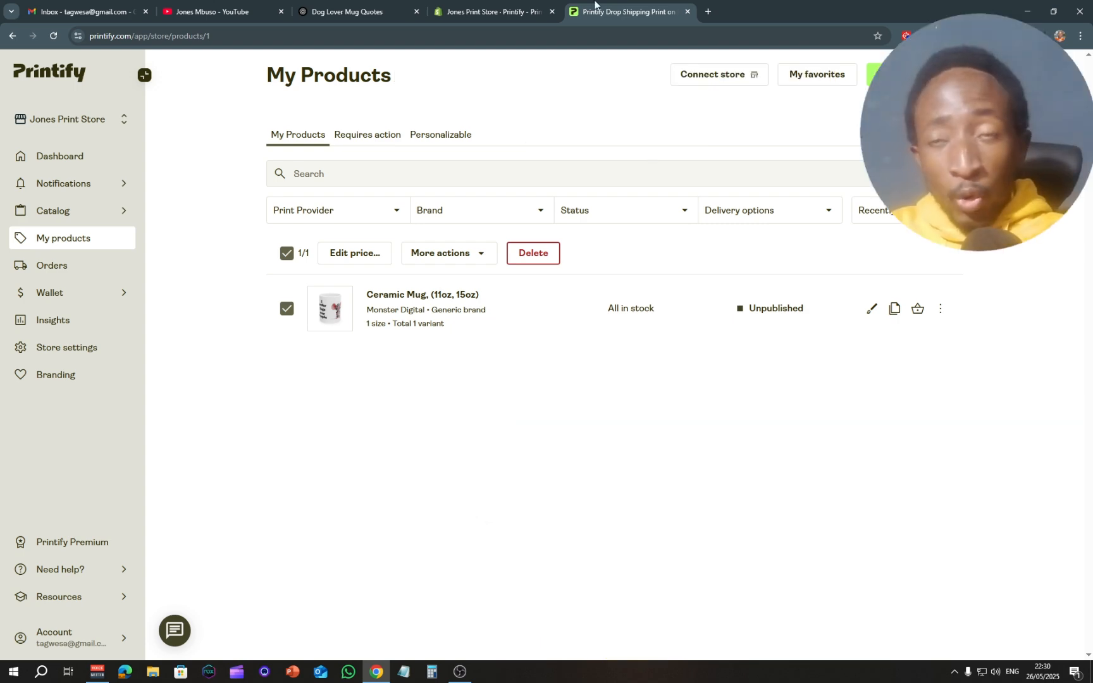
Switch to the Printify app inside Shopify and publish the copied ceramic mug, keeping individual product details.
left_click(490, 11)
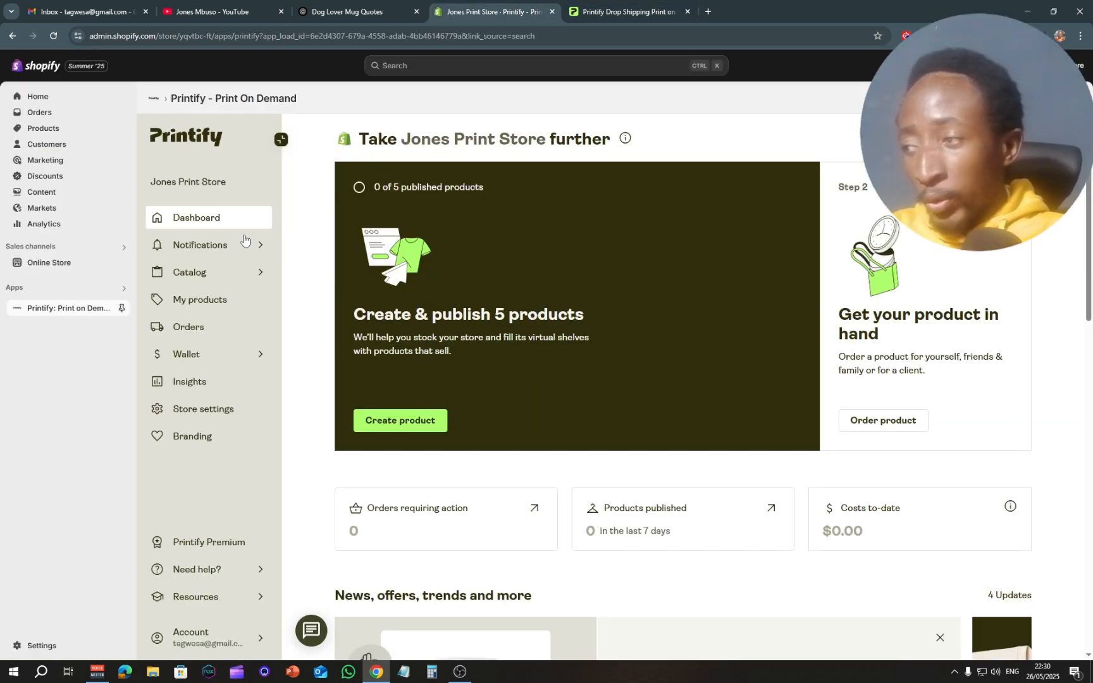
scroll(378, 234, "down", 6)
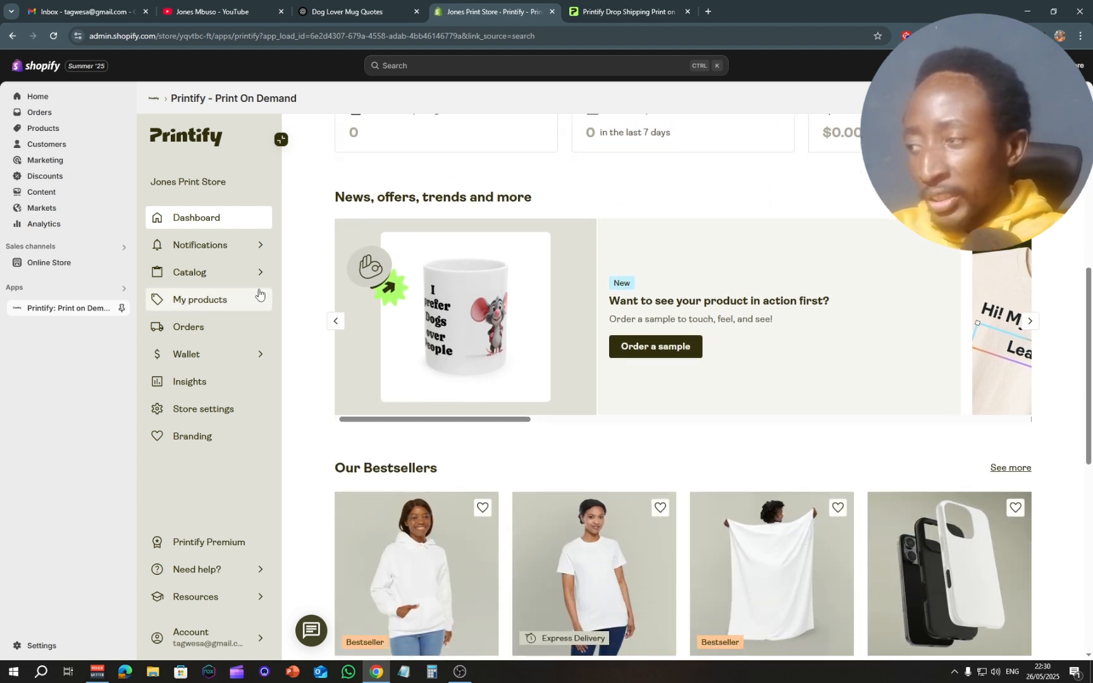
left_click(200, 301)
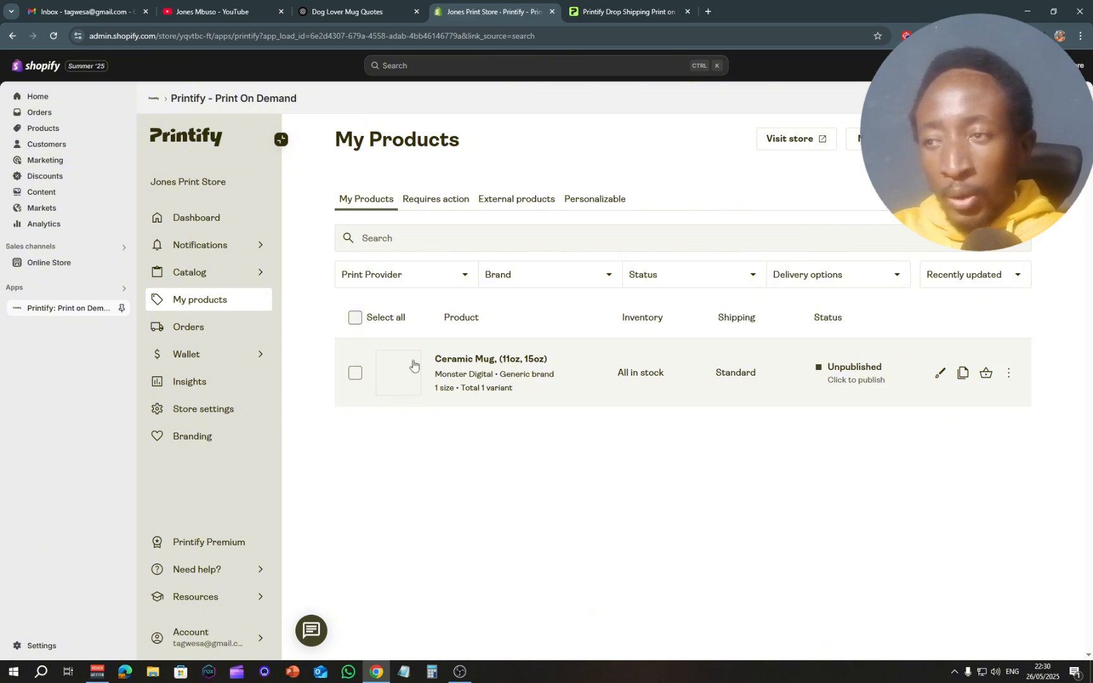
left_click(355, 372)
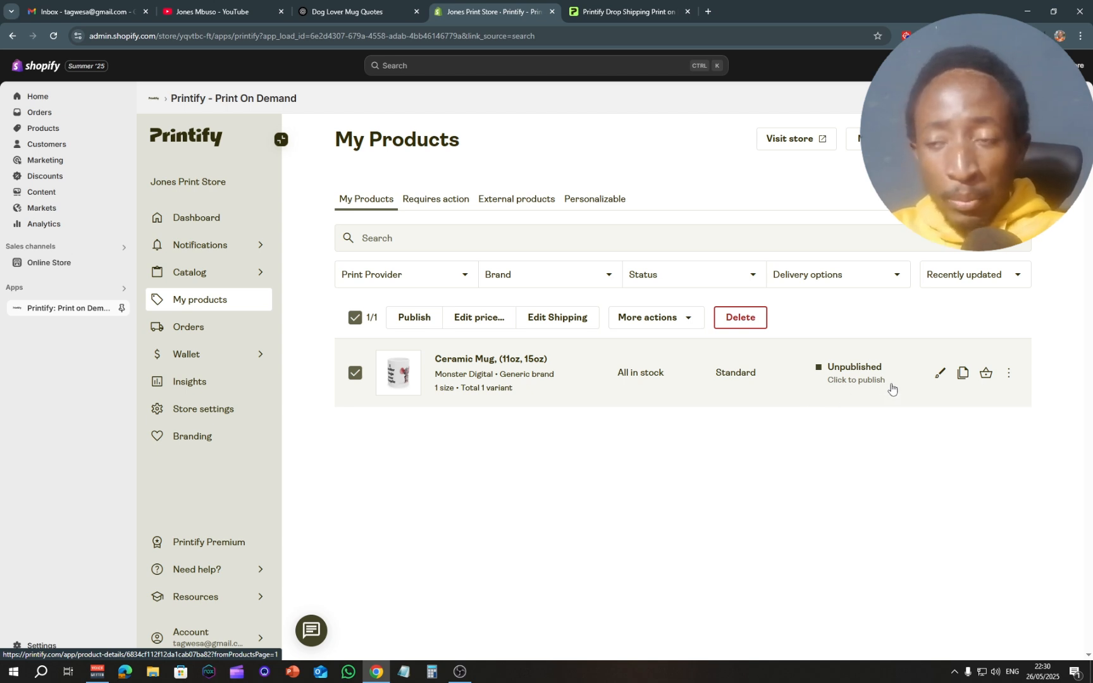
left_click(1009, 374)
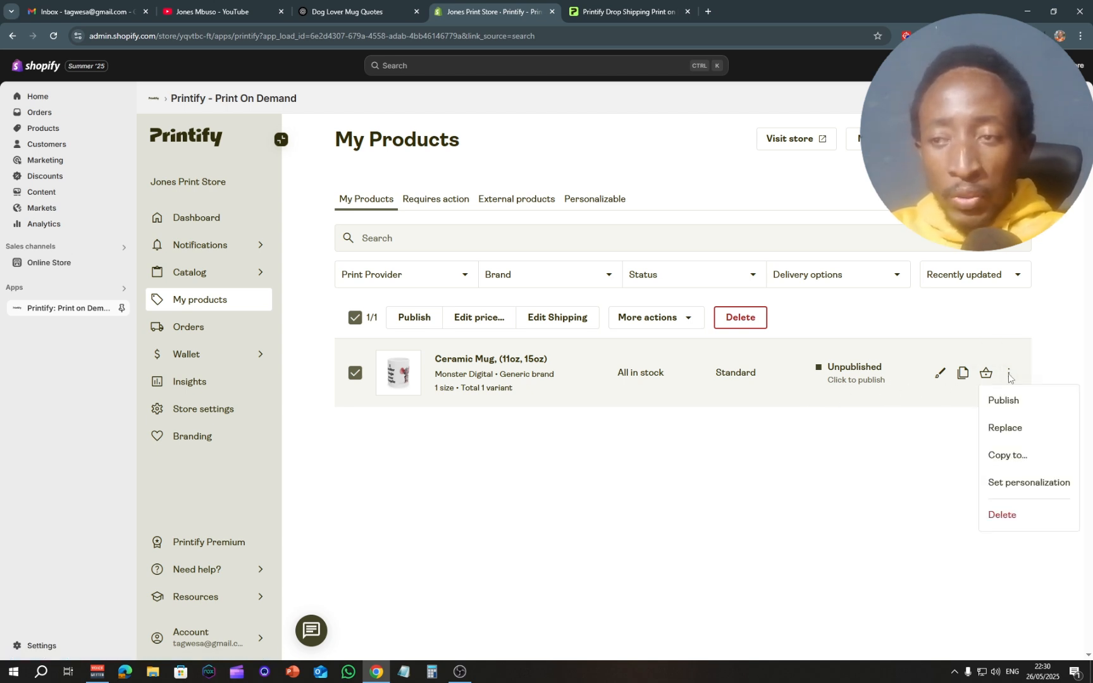
left_click(1015, 406)
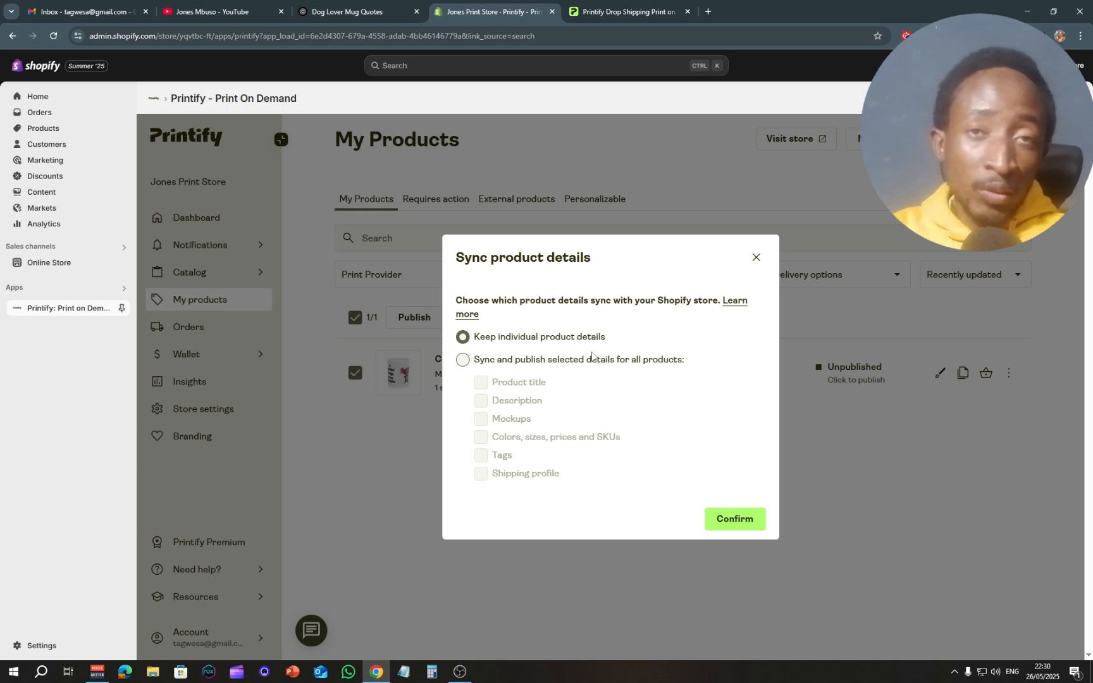
left_click(733, 519)
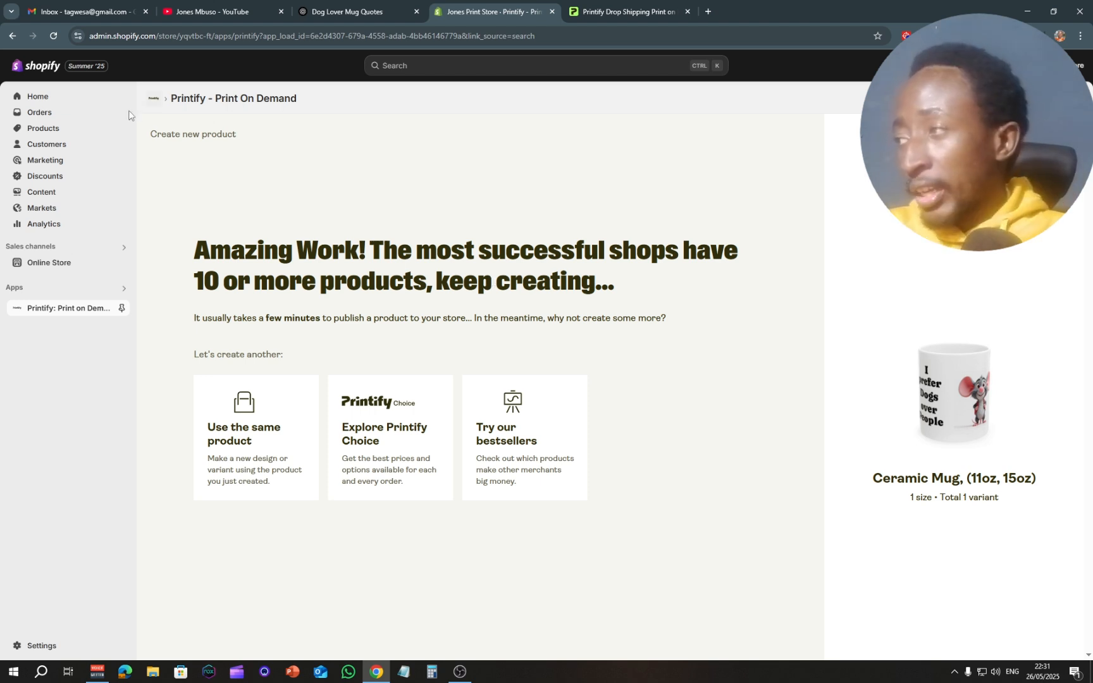
Preview the ceramic mug's storefront page from Shopify's product list, try quantity 4, and examine its description and mockup images.
left_click(44, 134)
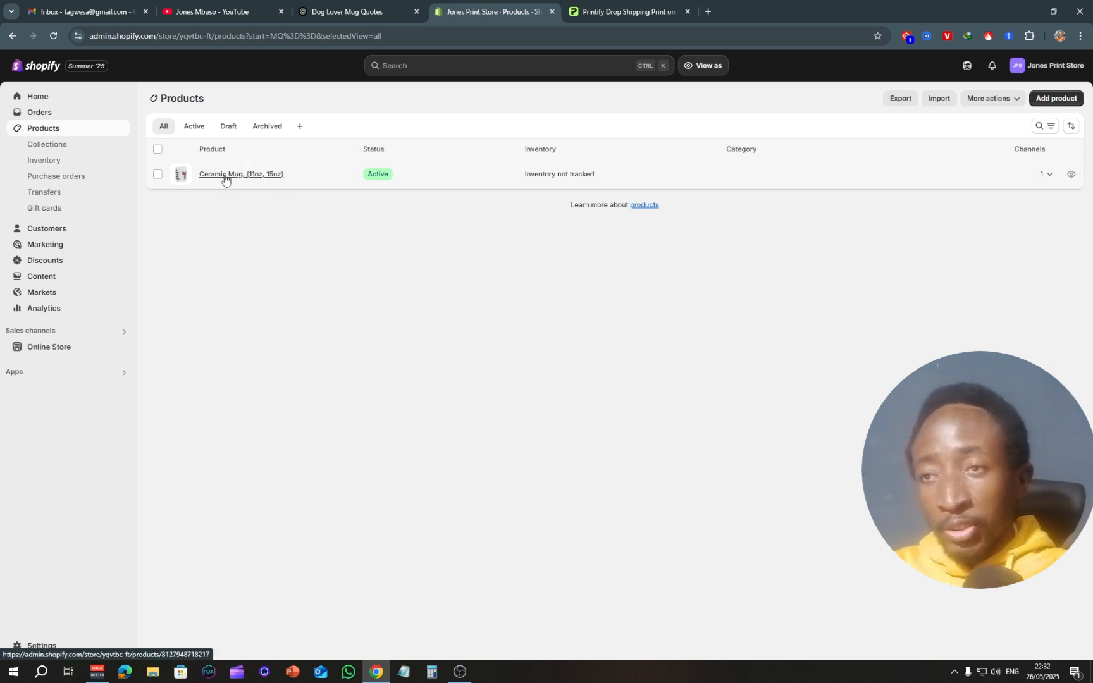
left_click(1070, 175)
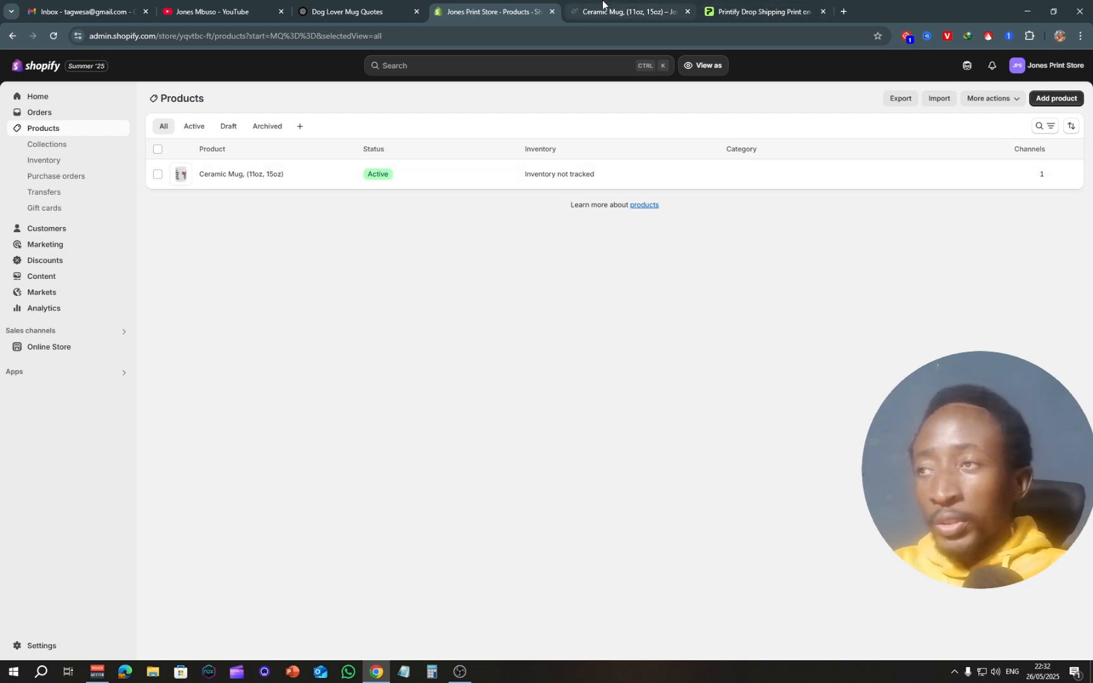
left_click(626, 11)
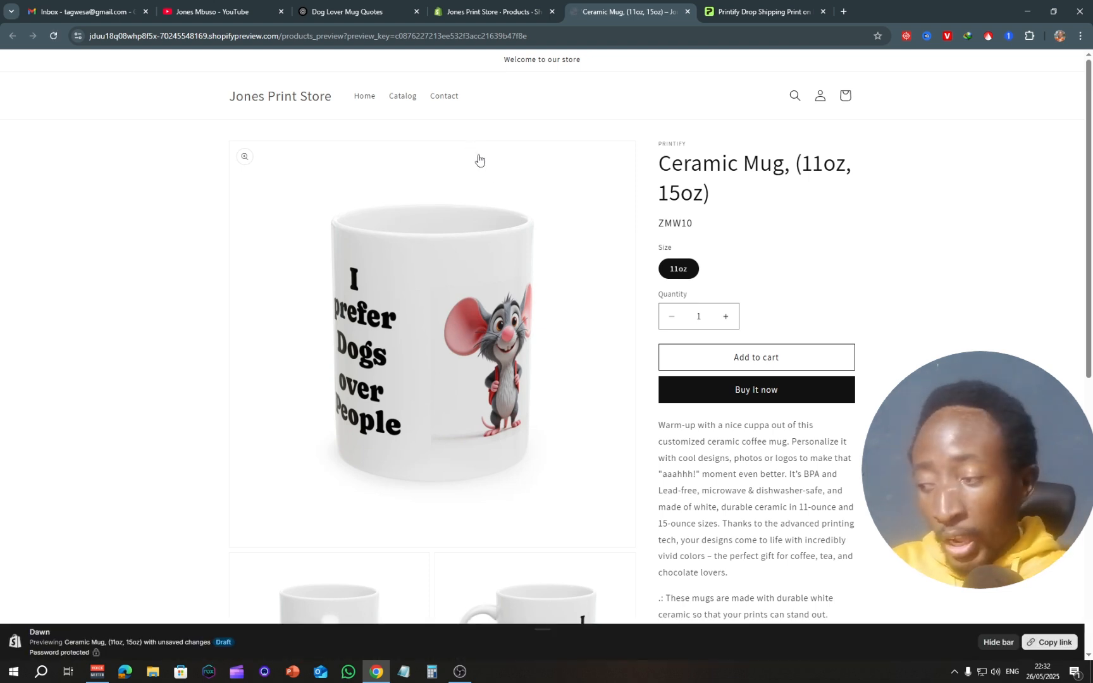
left_click(728, 318)
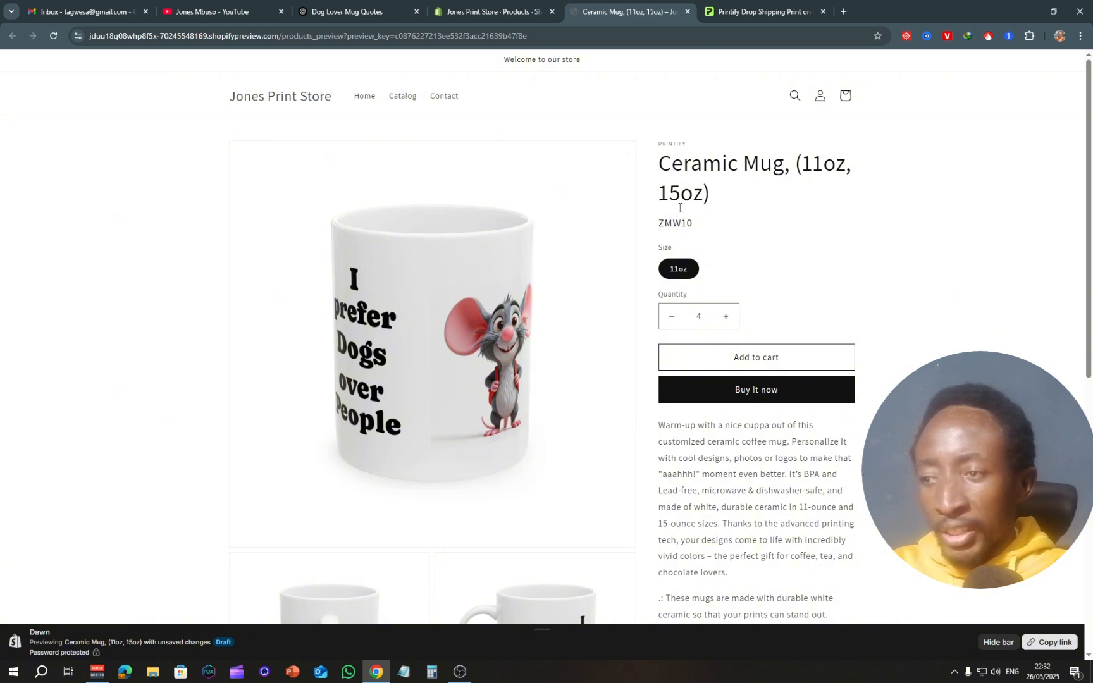
scroll(834, 221, "down", 2)
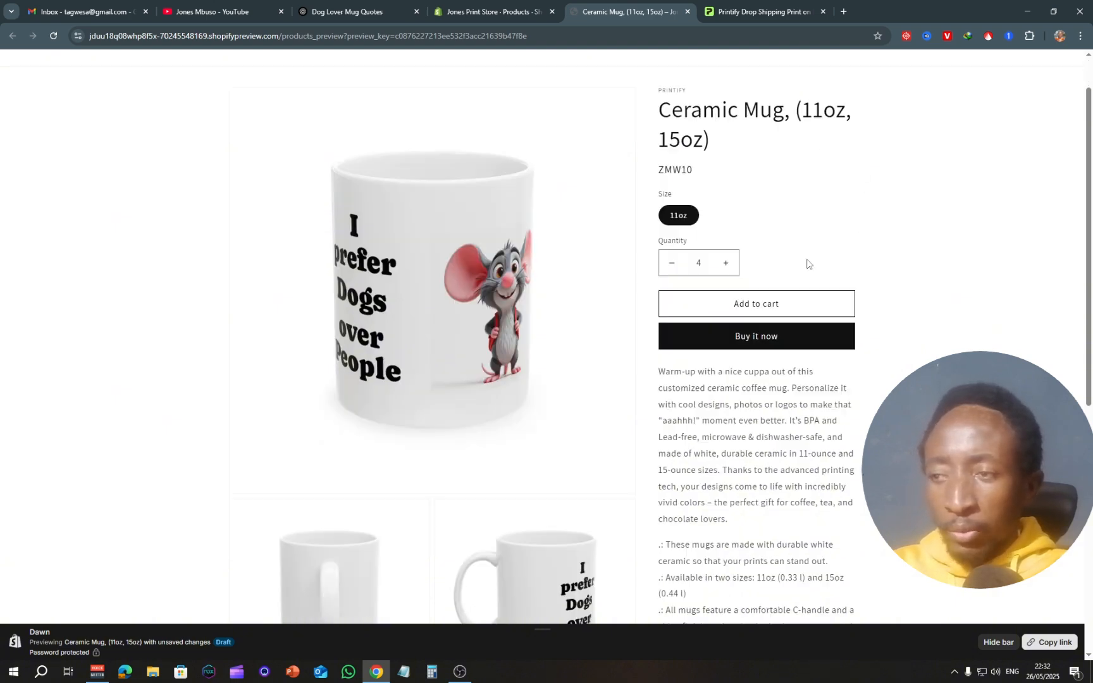
scroll(518, 348, "down", 4)
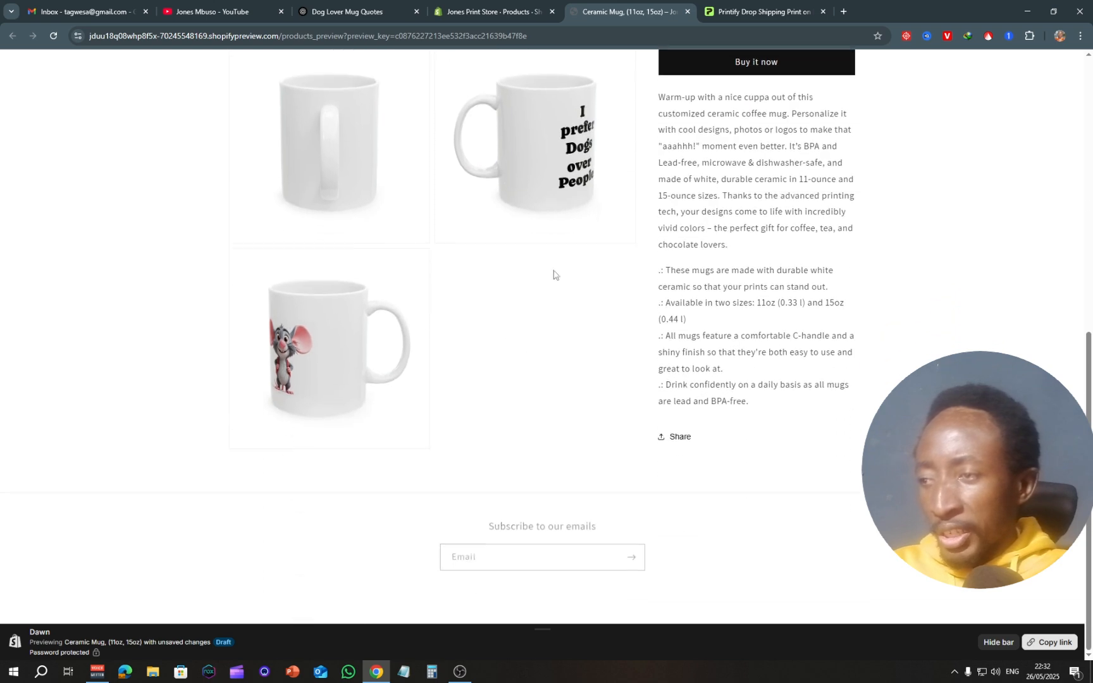
left_click(341, 398)
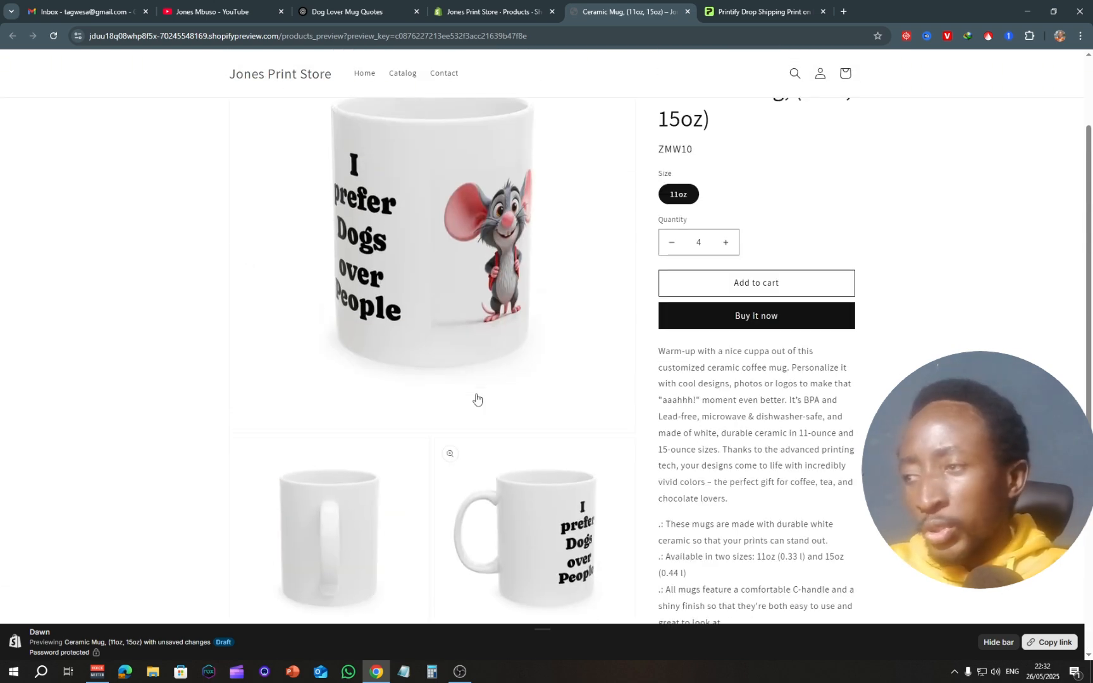